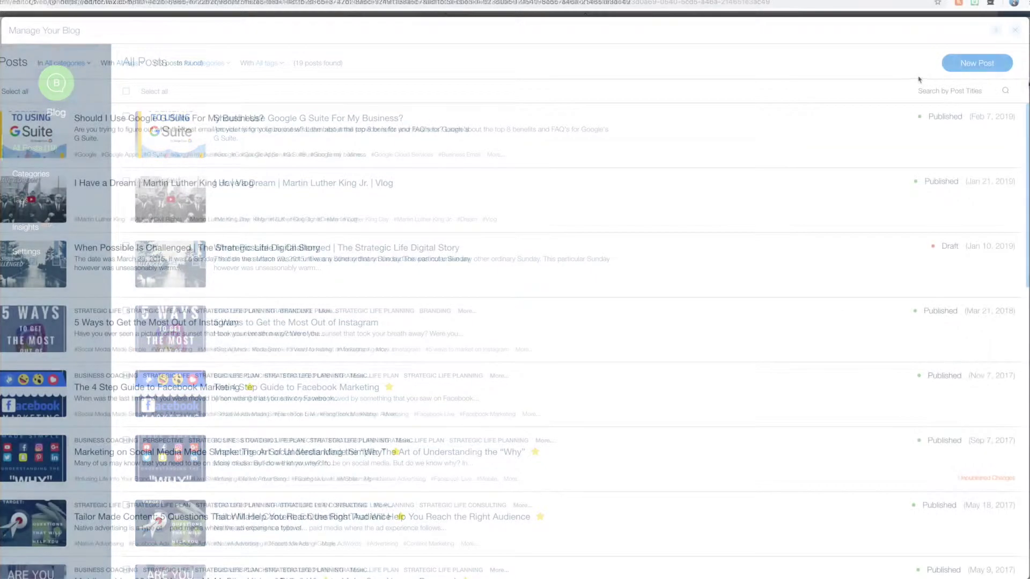
Step: Create a new blog post titled "5 Keys to Having a Successful Blog"
left_click(965, 72)
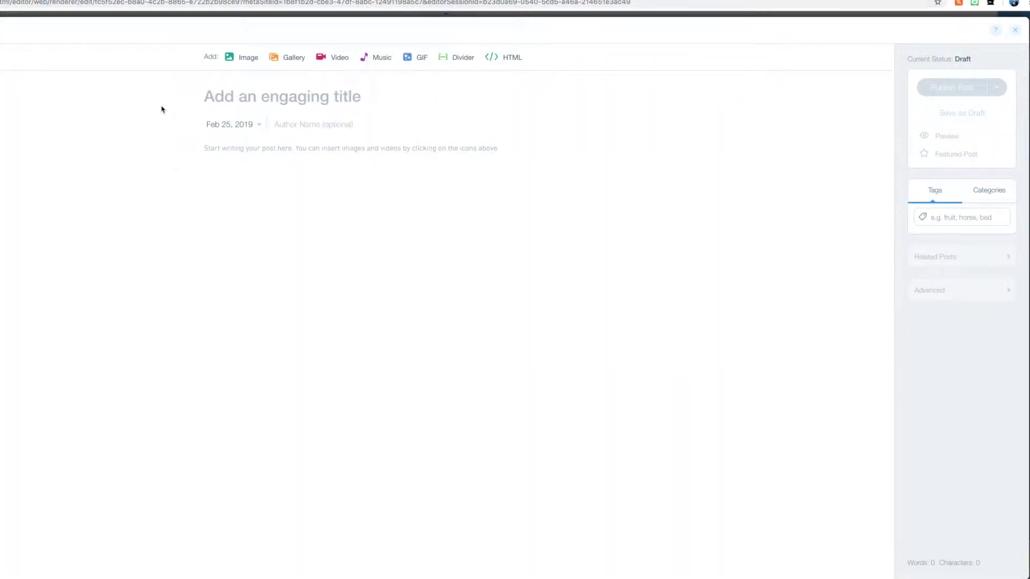
type("5")
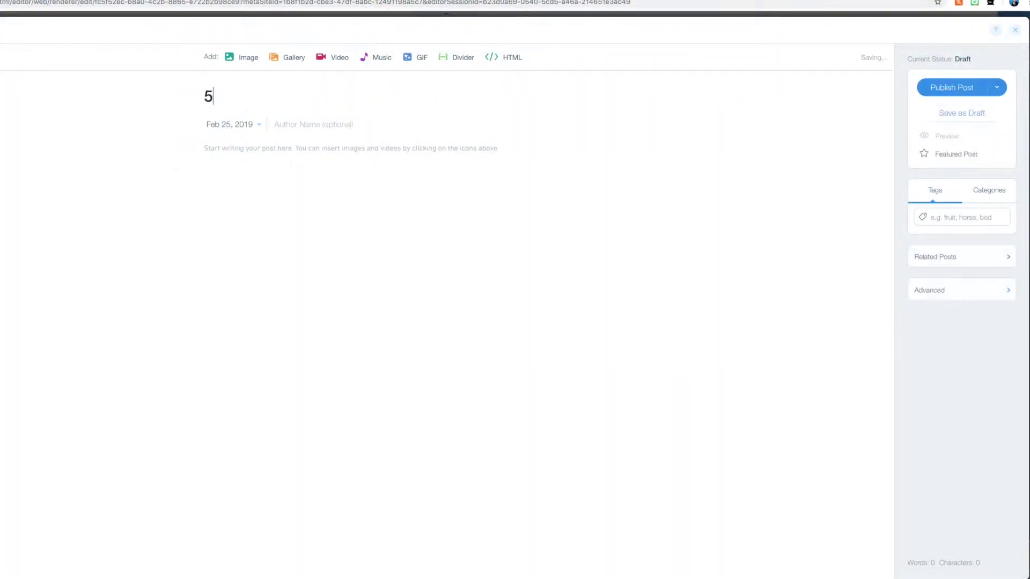
type(" Keys to Having a Successful Blog")
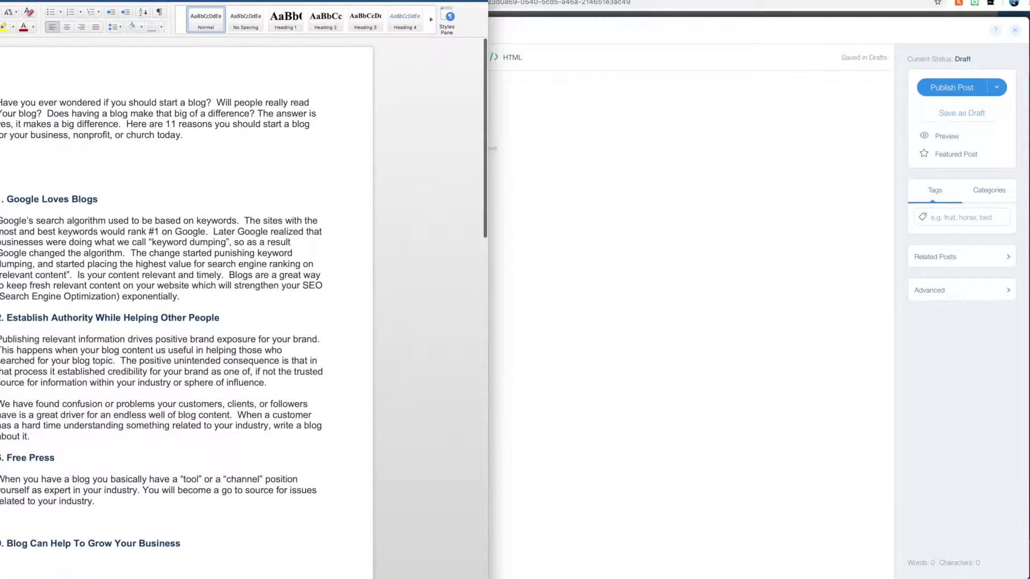
Step: Copy the introductory paragraph starting "Have you ever wondered" from the Word document into the body of the blog post
left_click_drag(1, 102, 185, 135)
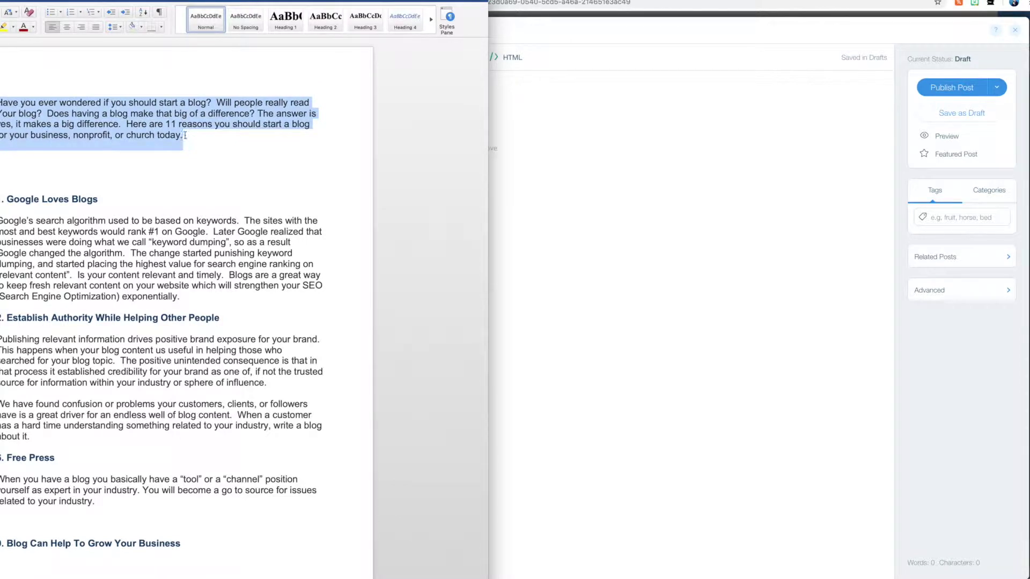
left_click(497, 166)
left_click(361, 155)
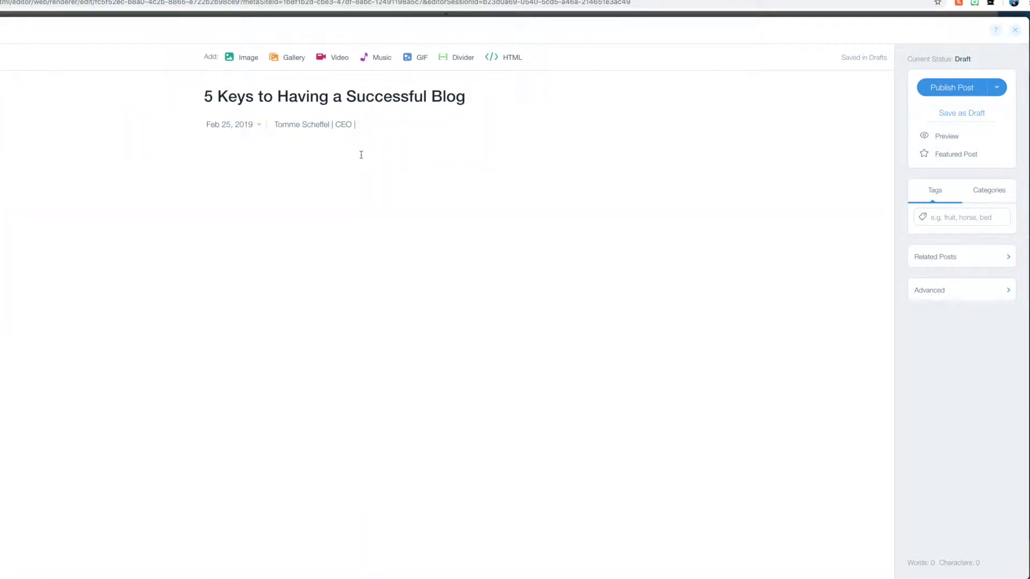
type("Have you ever wondered if you should start a blog?  Will people really read Your blog?  Does having a blog make that big of a difference? The answer is yes, it makes a big difference.  Here are 11 reasons you should start a blog for your business, nonprofit, or church today.")
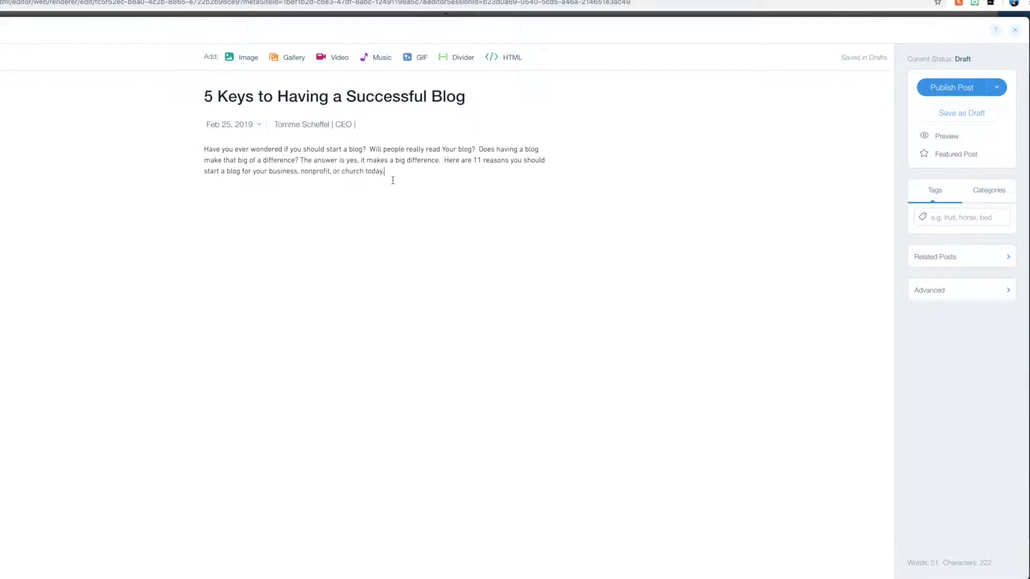
Step: Set the font of the whole introductory paragraph to August Bold
left_click_drag(385, 171, 168, 138)
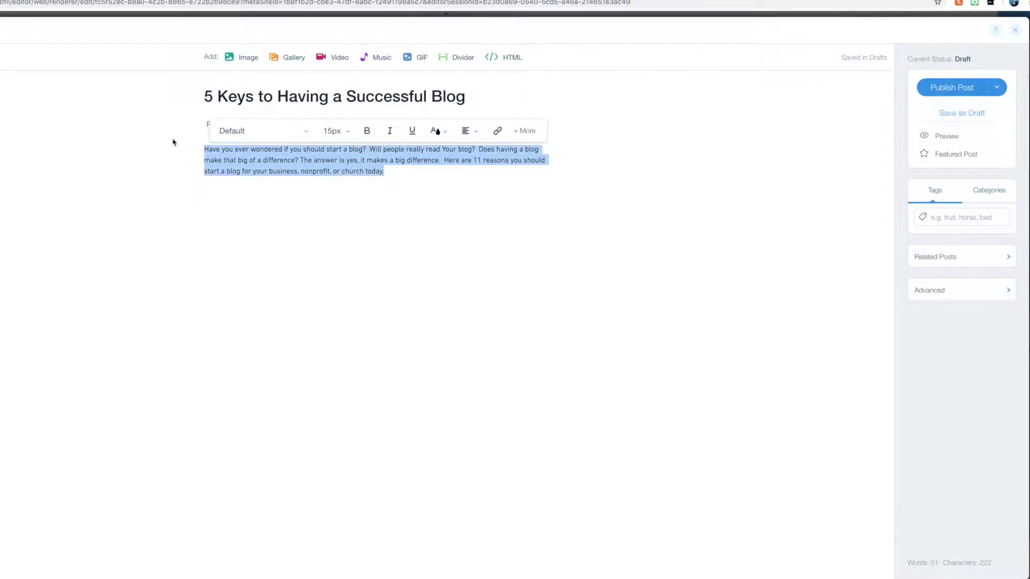
left_click(276, 132)
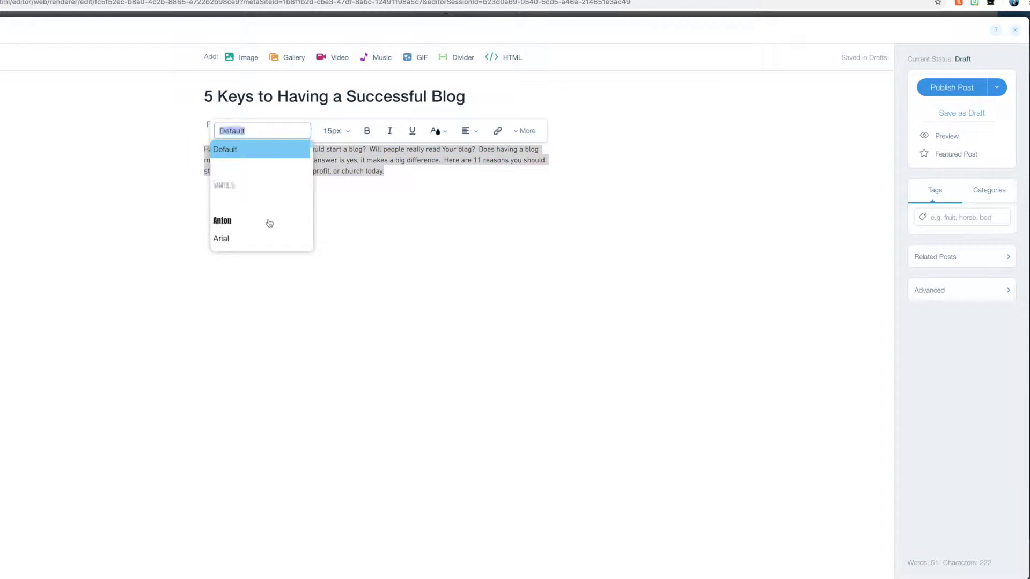
scroll(264, 210, "down", 5)
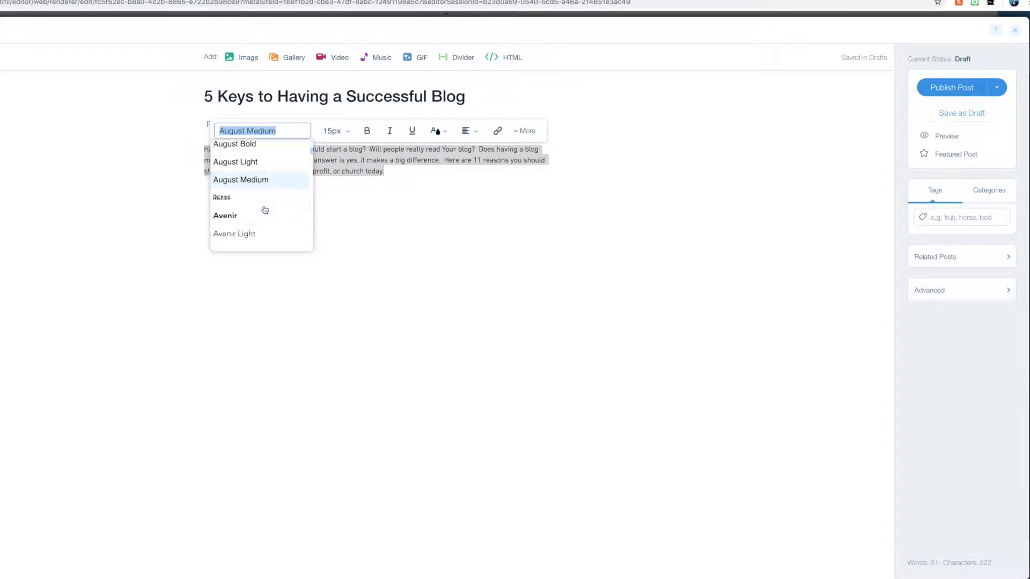
scroll(265, 210, "up", 4)
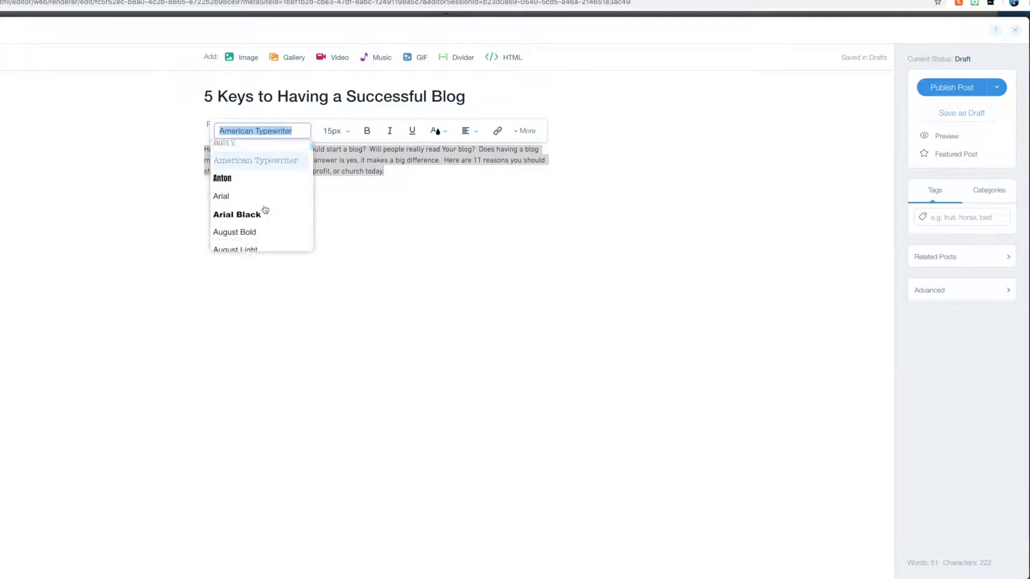
scroll(265, 209, "down", 1)
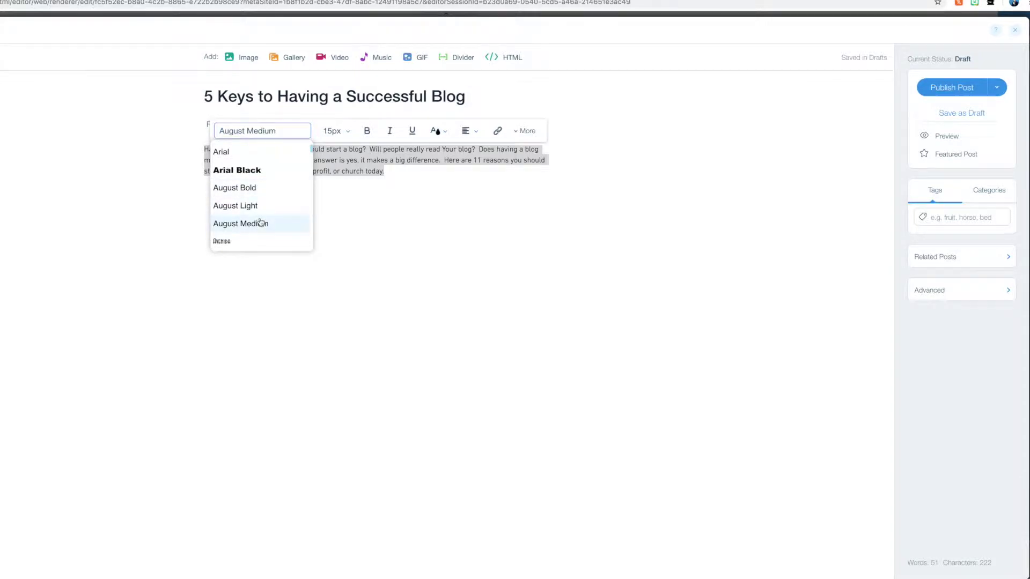
left_click(259, 221)
left_click(260, 131)
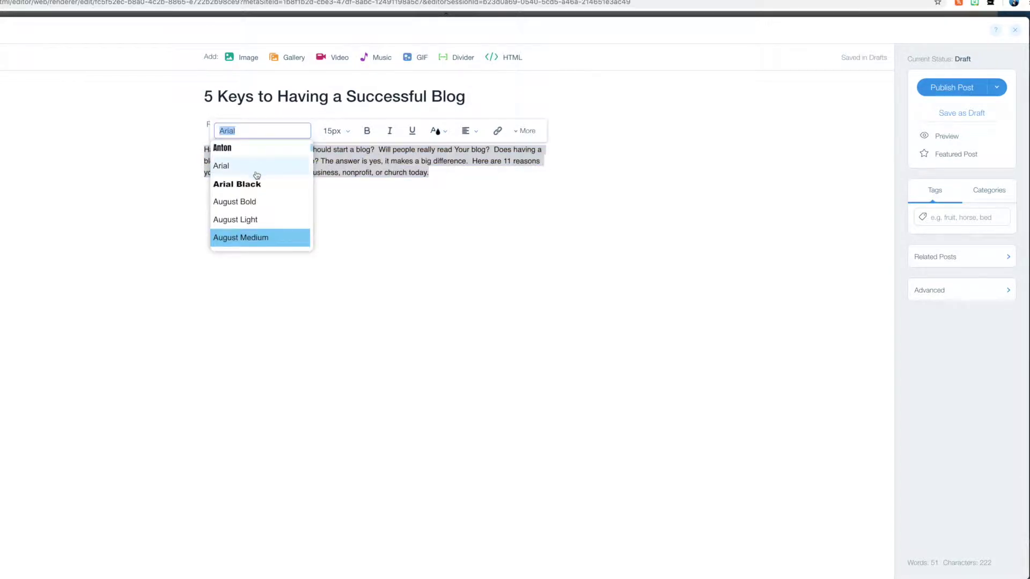
left_click(250, 199)
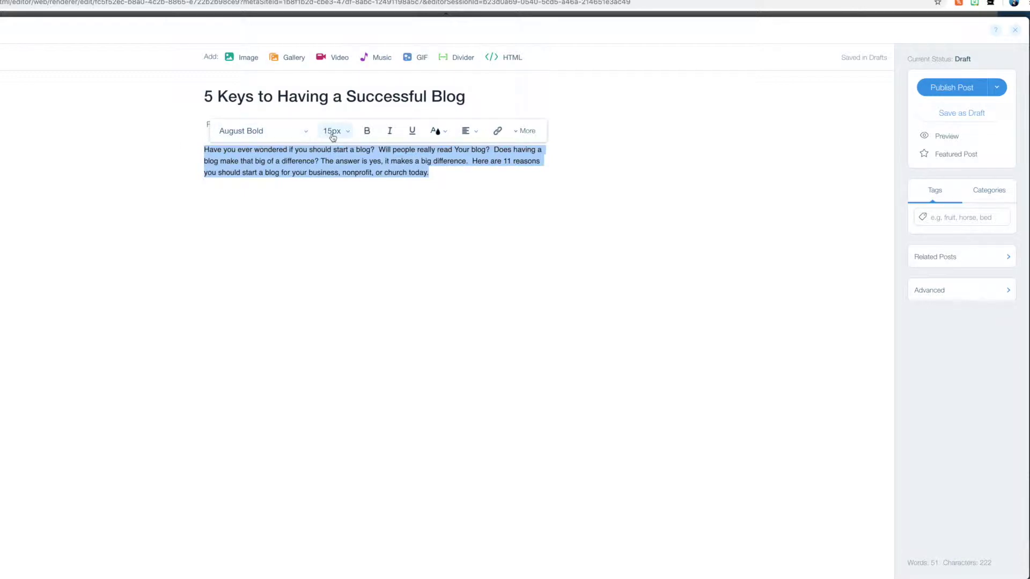
Step: Enlarge the paragraph's first letter "H" to 52px as a decorative initial
left_click(272, 161)
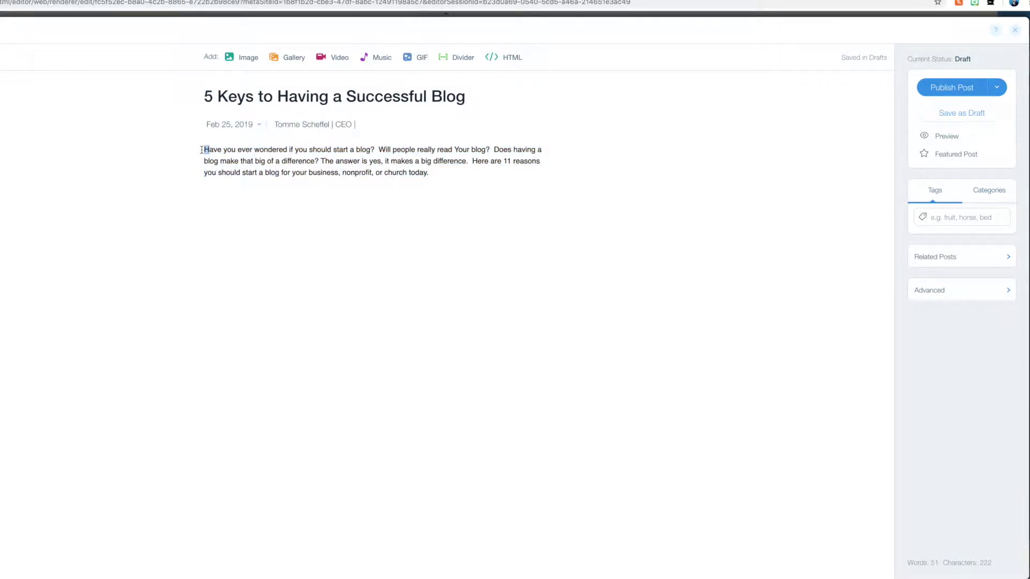
left_click(330, 131)
left_click_drag(336, 222, 337, 189)
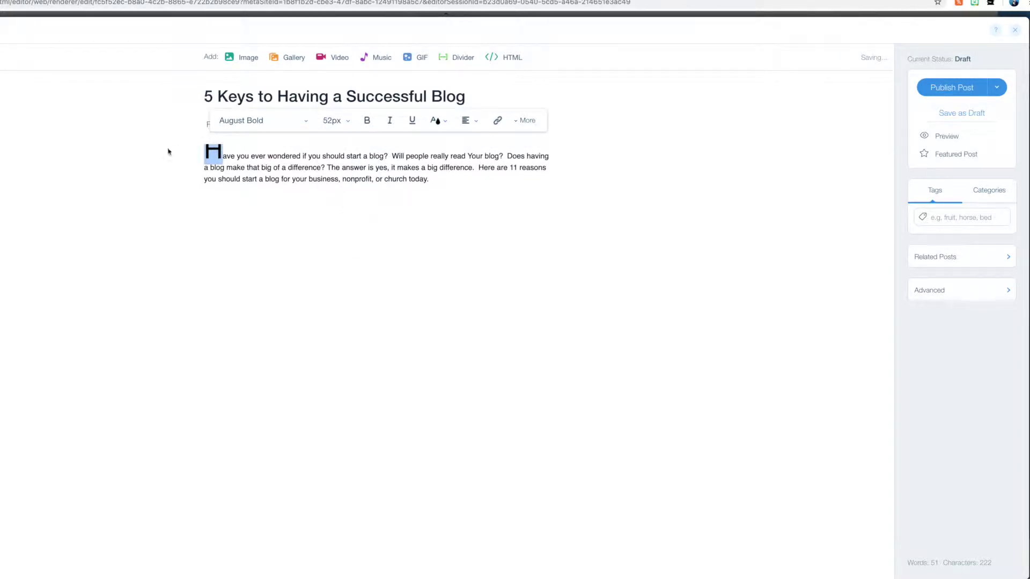
left_click(279, 159)
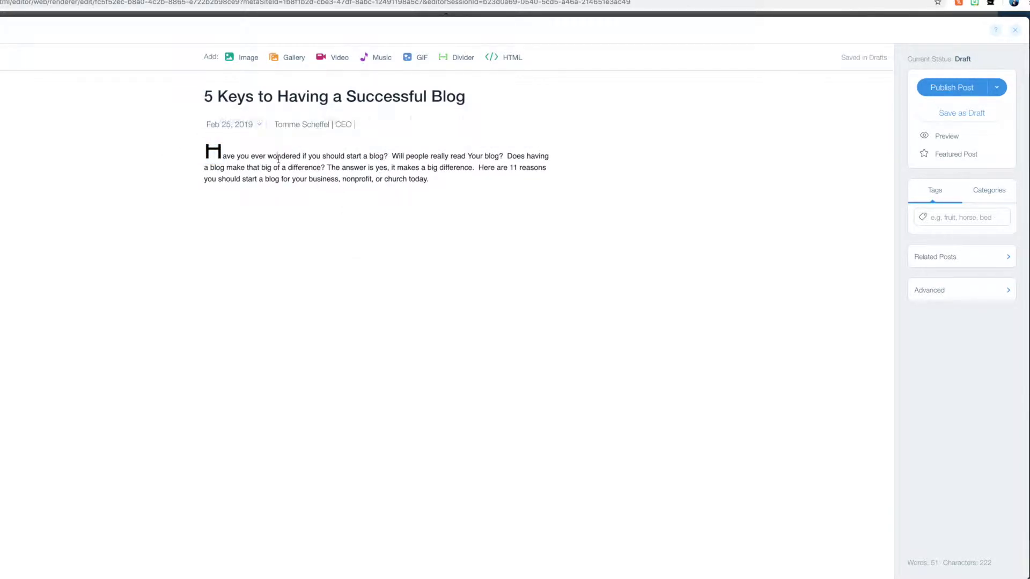
Step: Add blank space above the paragraph and upload "Blog Image BLogging.png" to the Strategic Life image folder
left_click(207, 146)
key("Return")
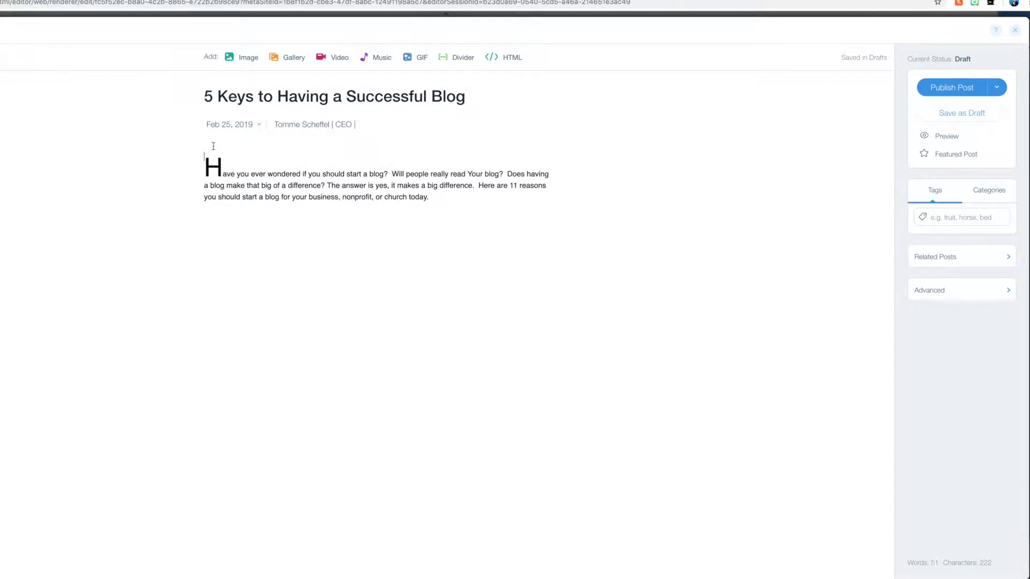
key("Return")
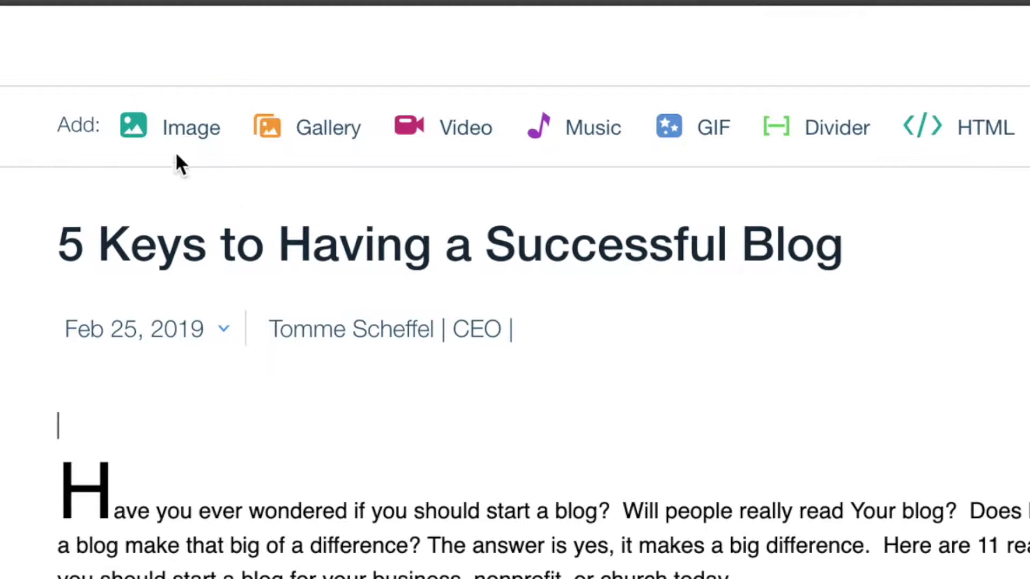
left_click(163, 137)
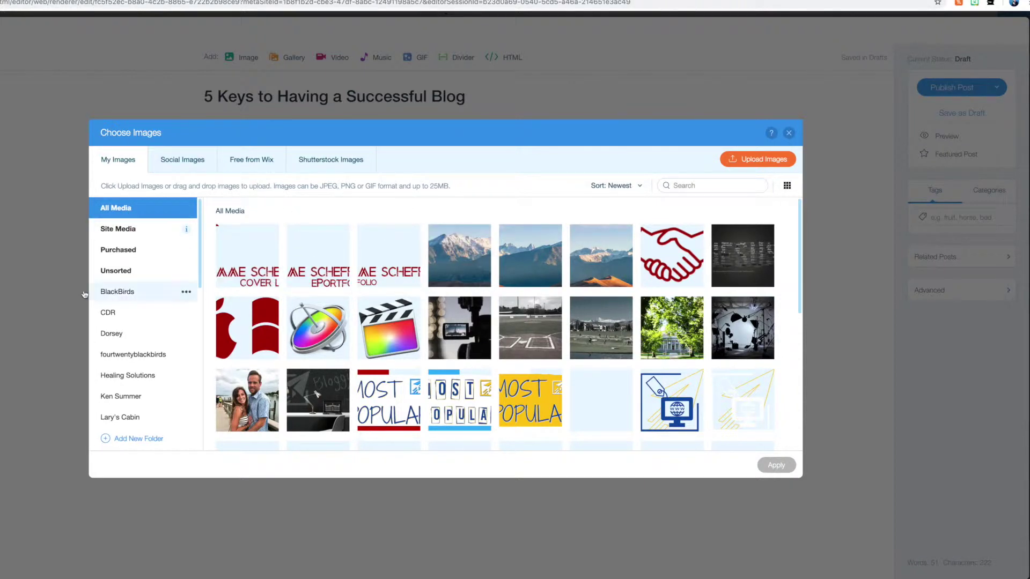
scroll(138, 295, "down", 8)
left_click(138, 333)
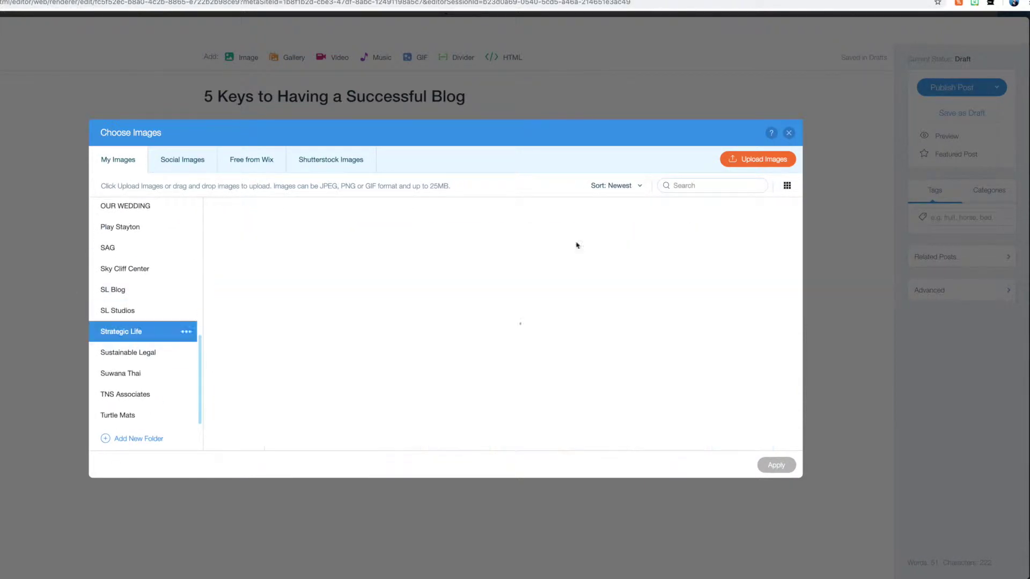
left_click(758, 159)
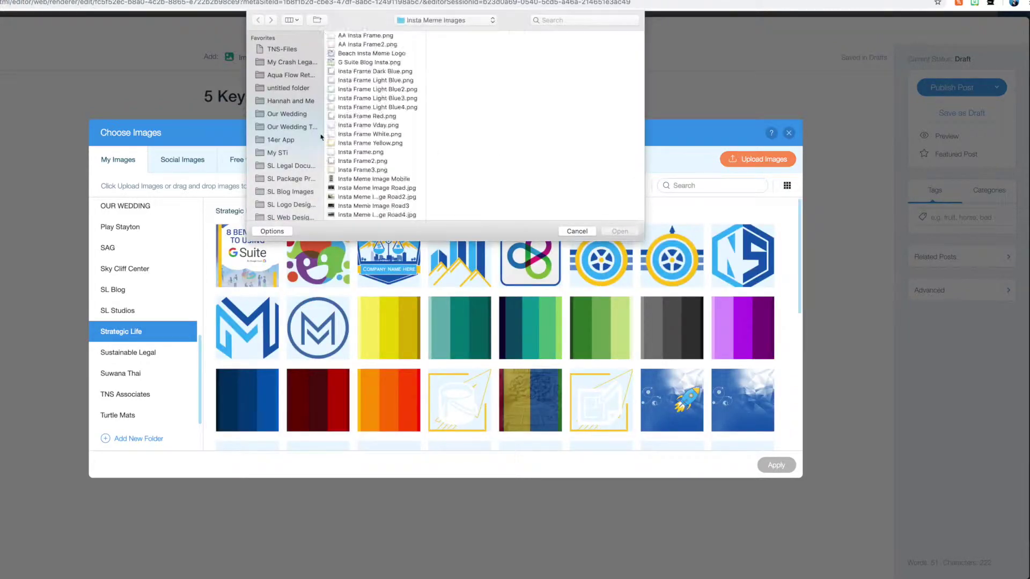
double_click(463, 138)
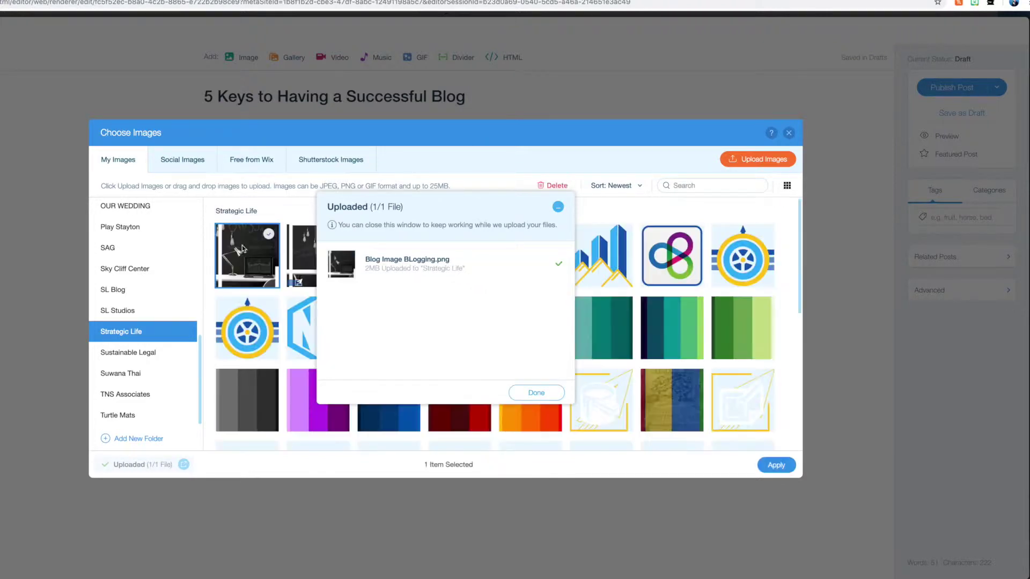
Step: Insert the uploaded blogging image above the paragraph, and remove it again together with the blank line
left_click(242, 269)
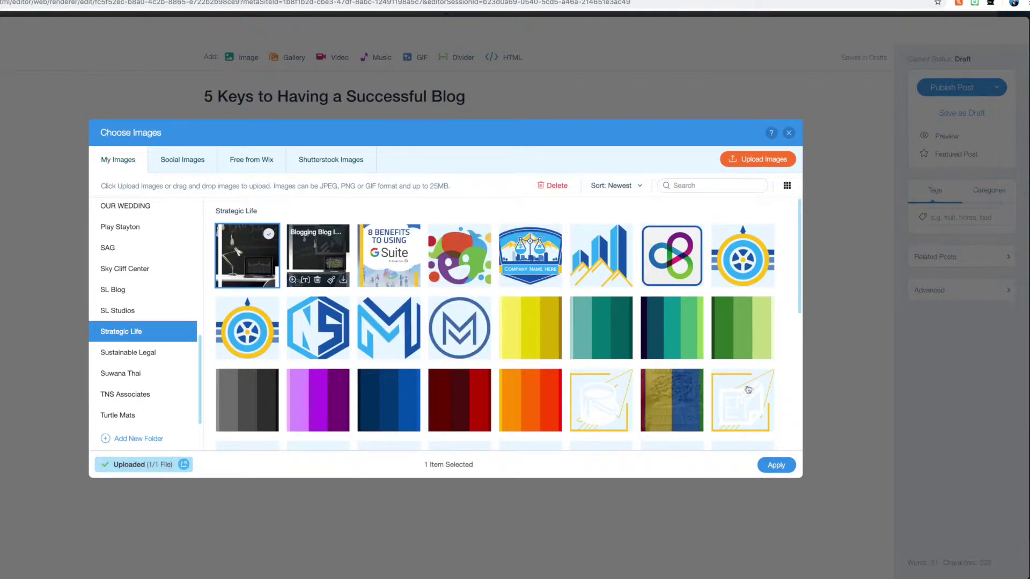
left_click(775, 466)
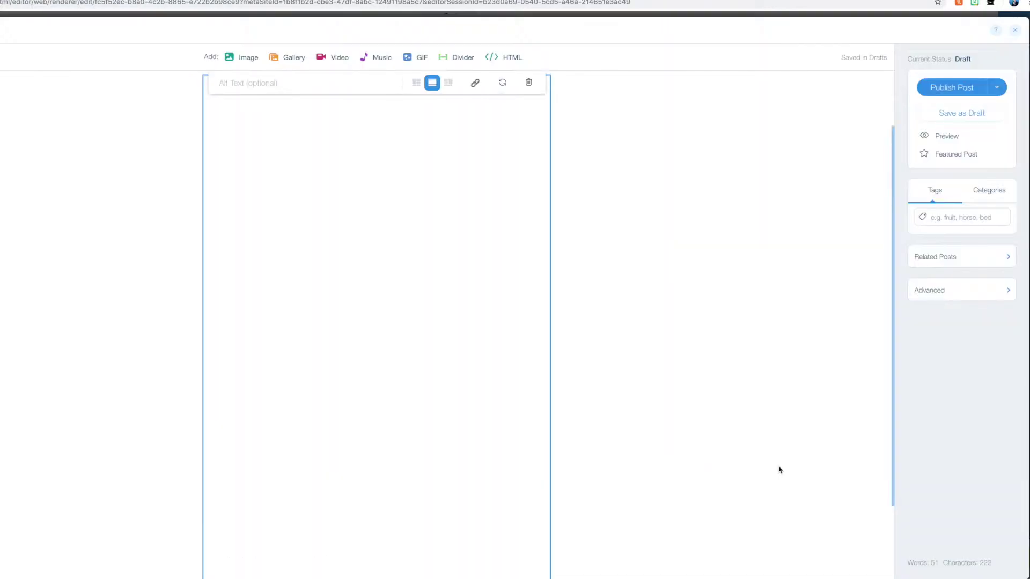
scroll(671, 418, "up", 2)
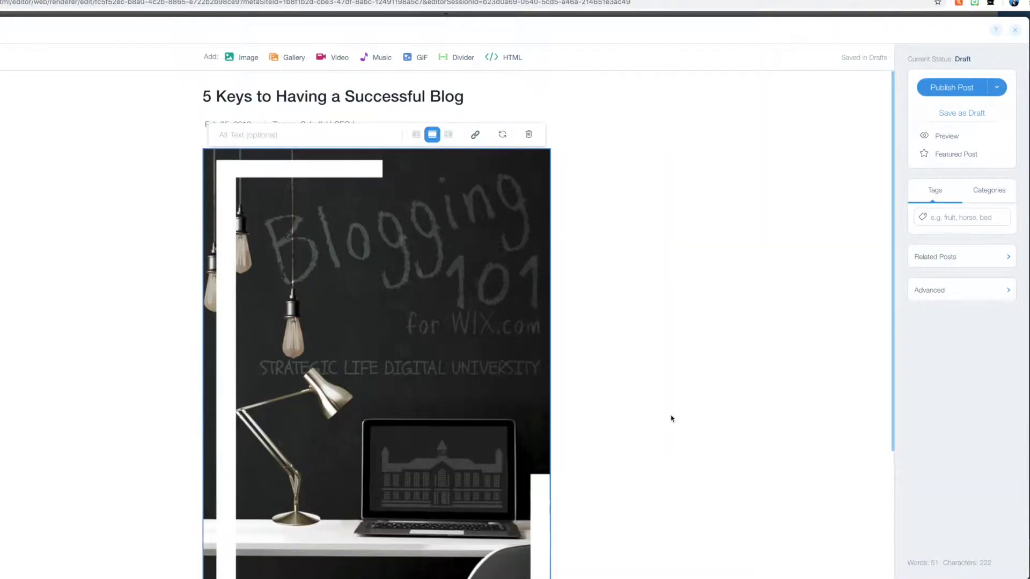
scroll(671, 415, "down", 3)
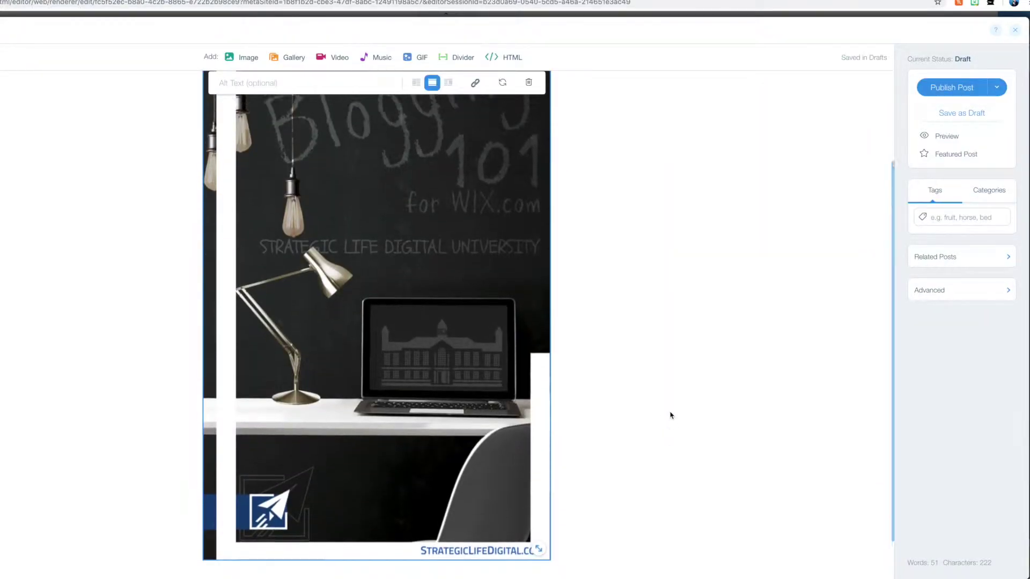
scroll(671, 415, "up", 2)
key("BackSpace")
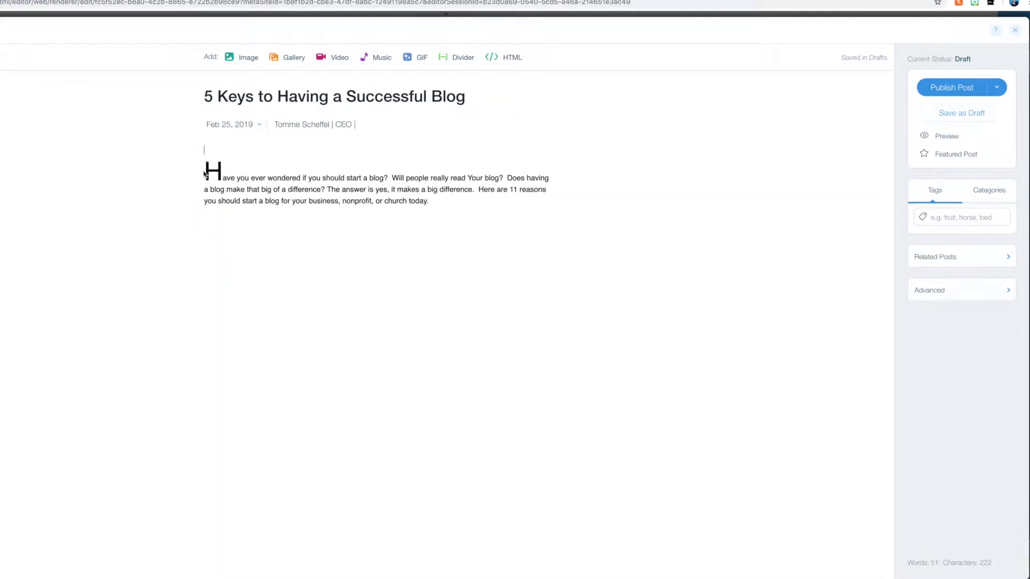
key("Delete")
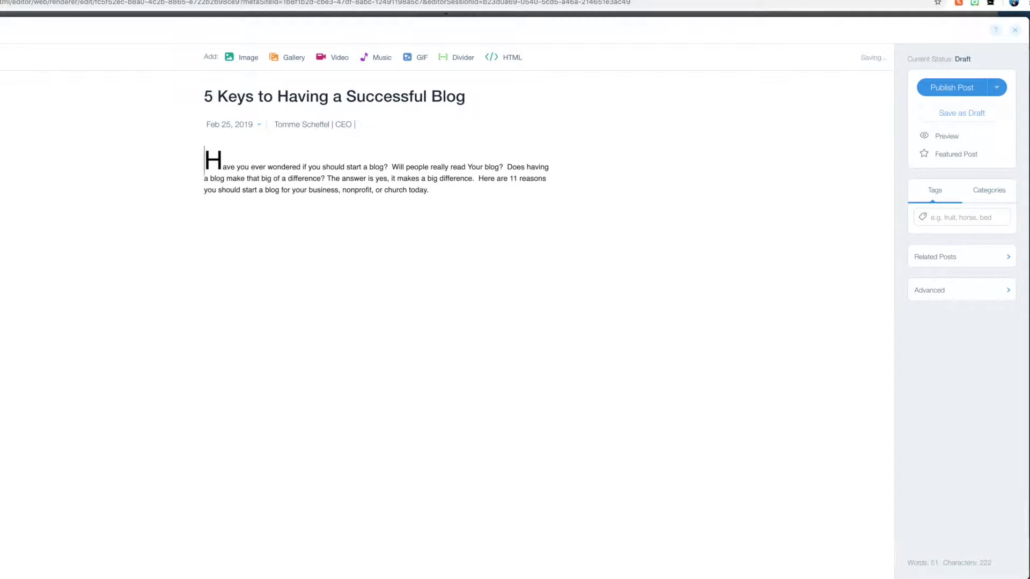
Step: Add blank space above the paragraph and insert the uploaded blogging image there from All Media
key("Return")
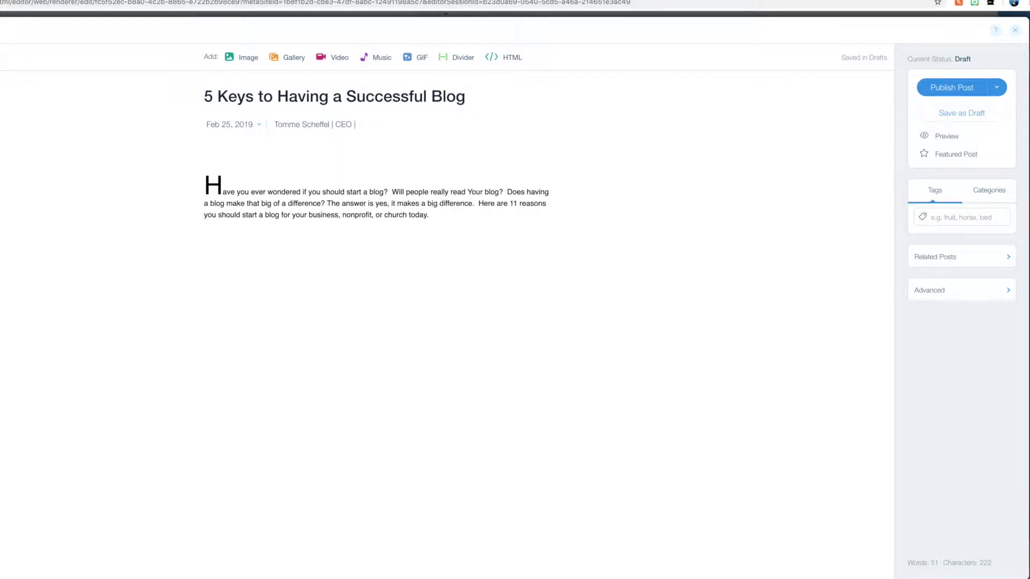
left_click(245, 60)
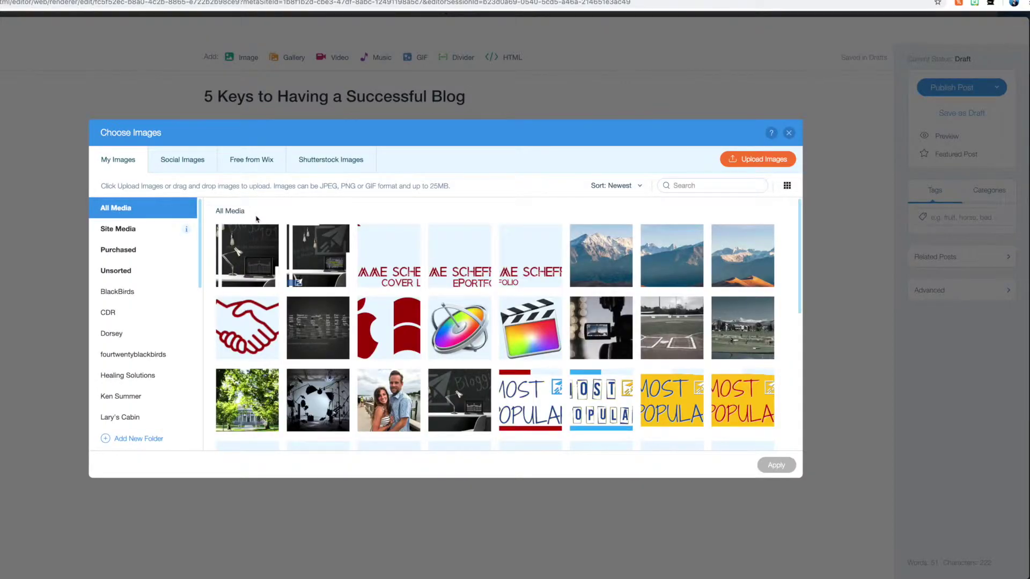
double_click(244, 259)
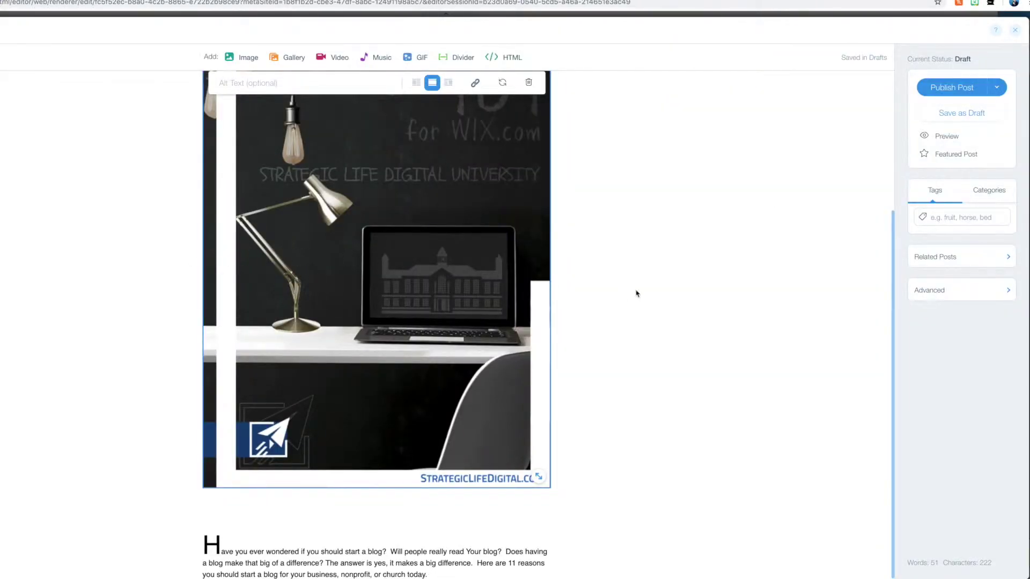
scroll(575, 289, "up", 4)
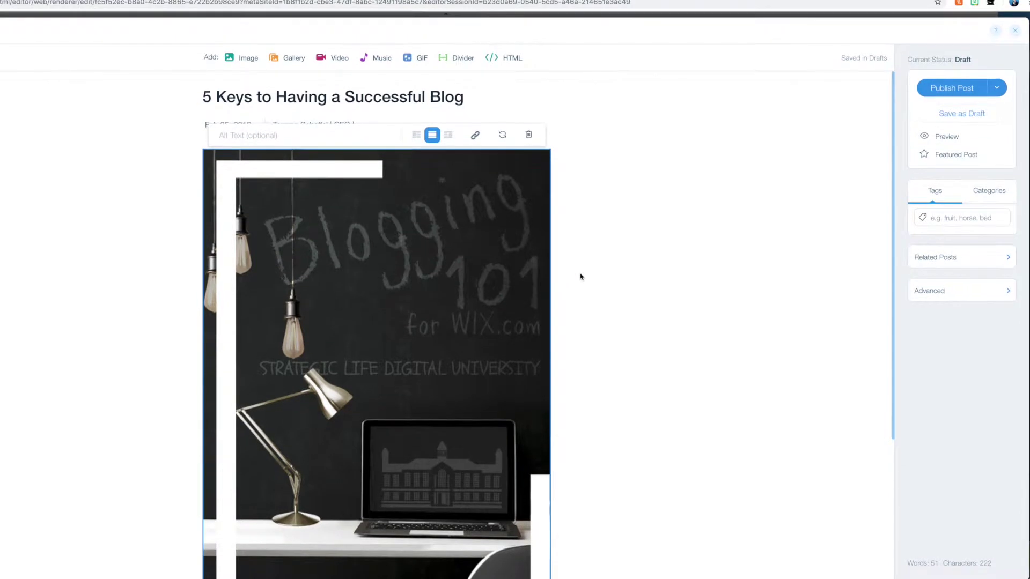
left_click(382, 275)
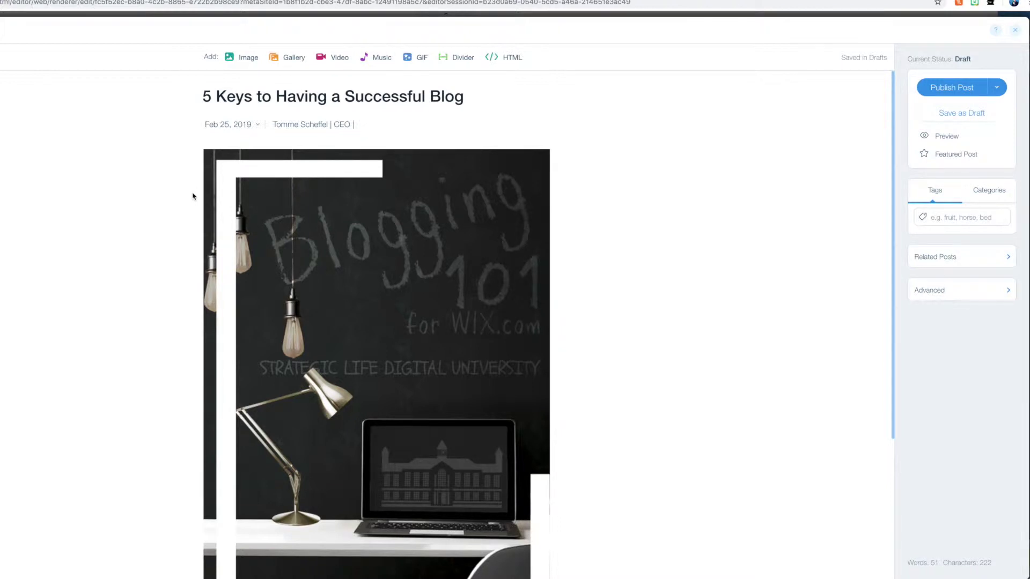
scroll(218, 191, "down", 3)
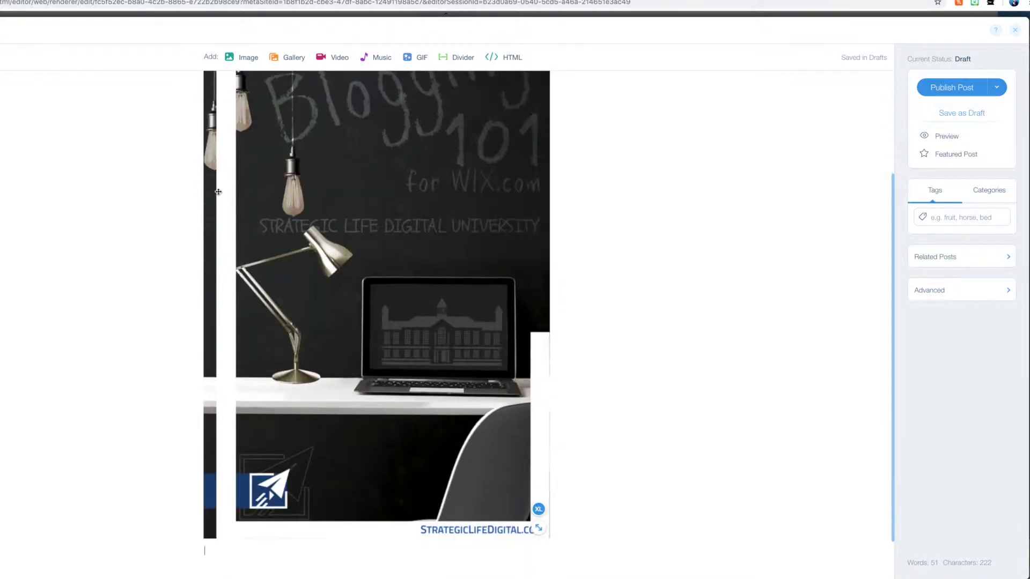
scroll(218, 192, "up", 1)
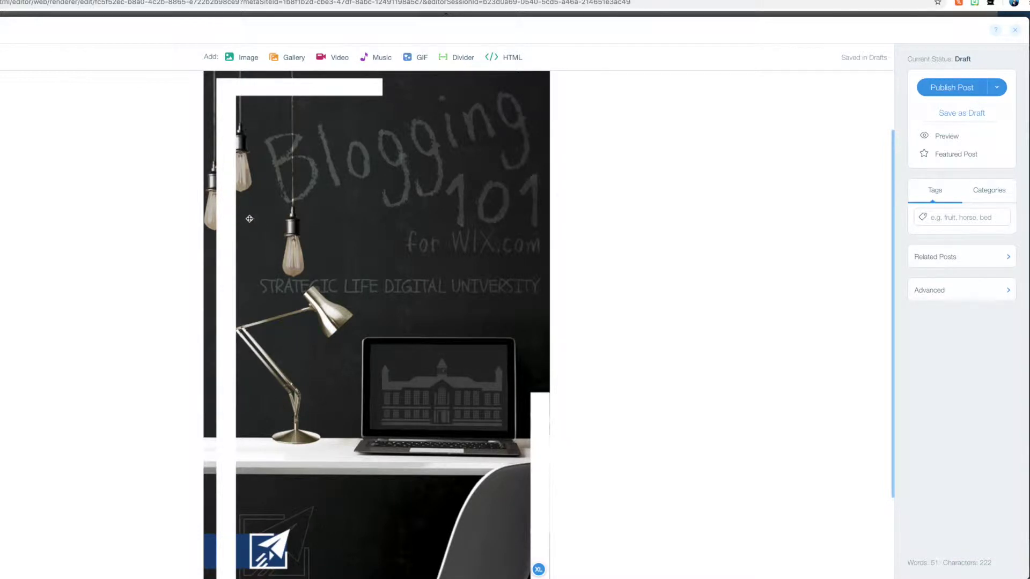
Step: Link the blogging header image to the site page STRATEGIC LIFE DIGITAL UNIVERSITY
scroll(263, 229, "down", 1)
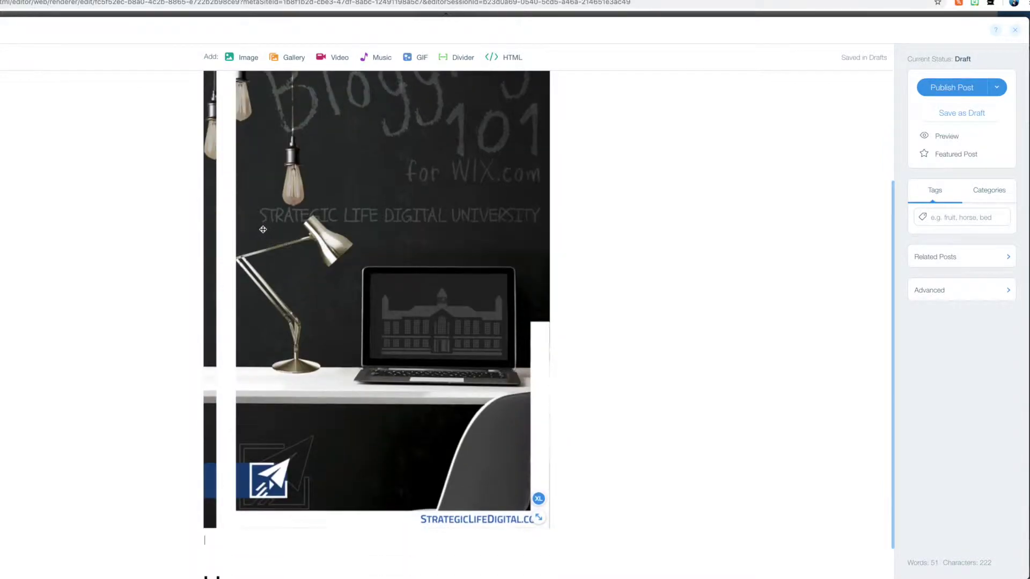
scroll(264, 229, "down", 1)
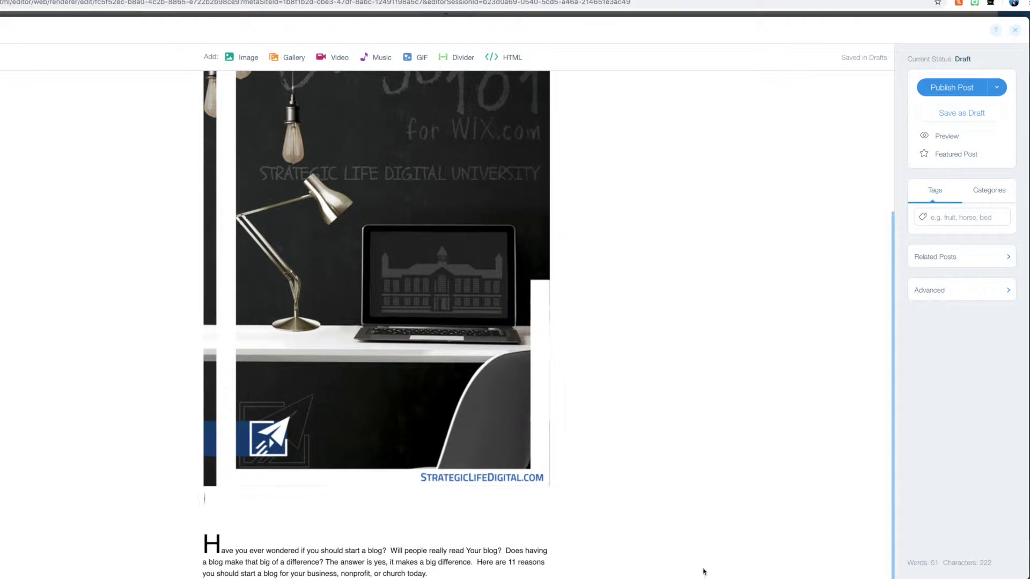
scroll(468, 472, "up", 3)
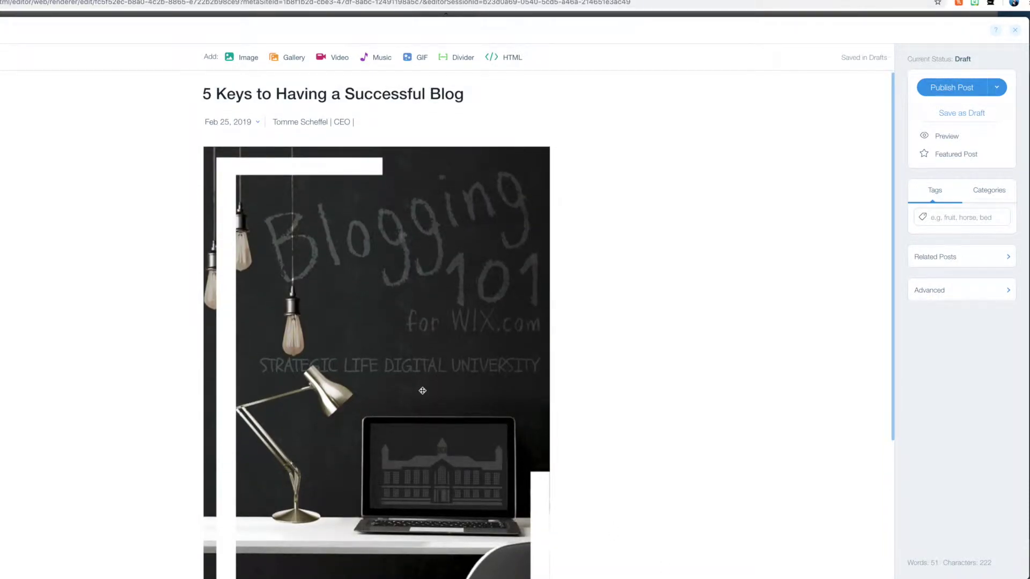
left_click(425, 395)
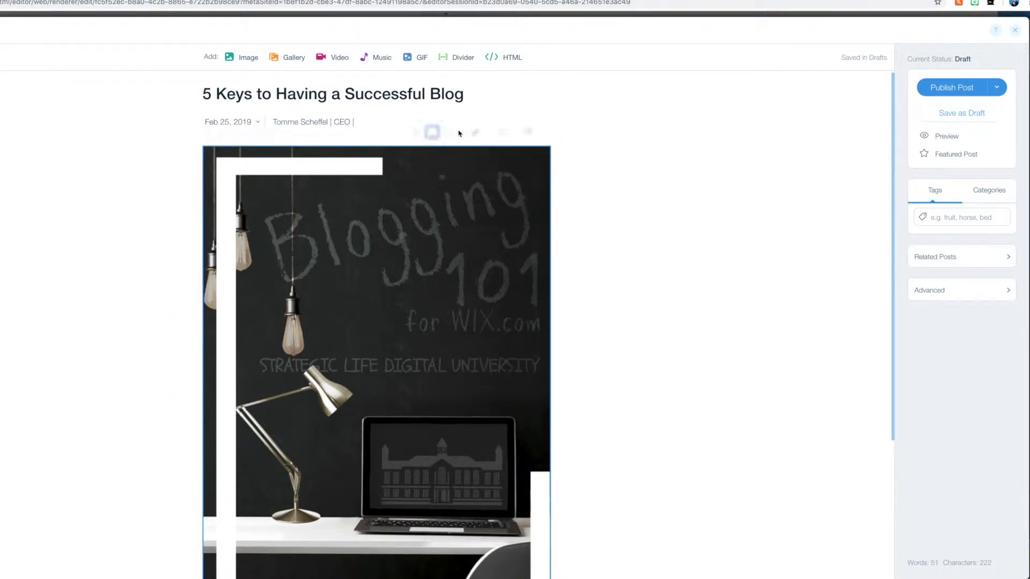
left_click(457, 150)
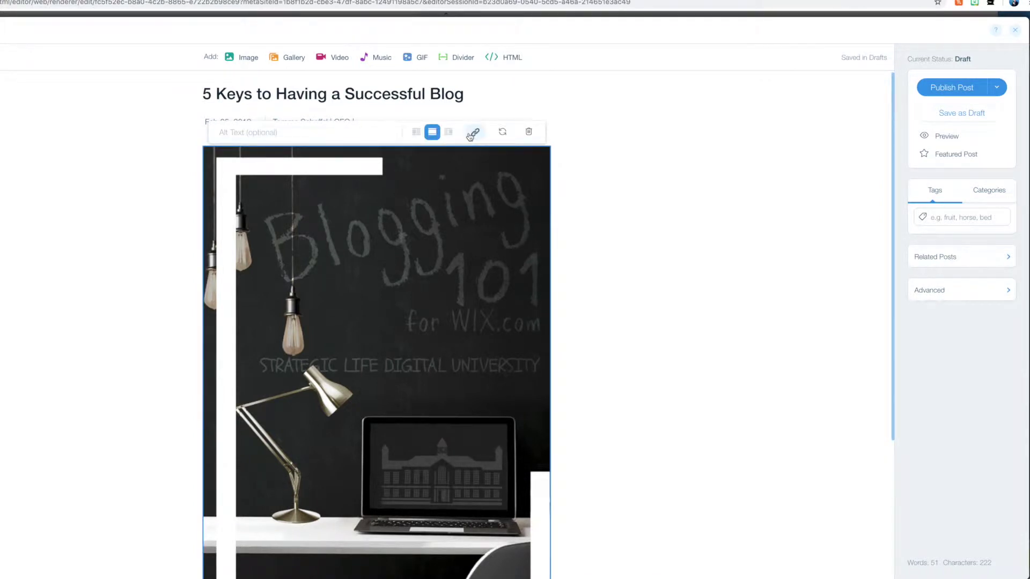
left_click(473, 134)
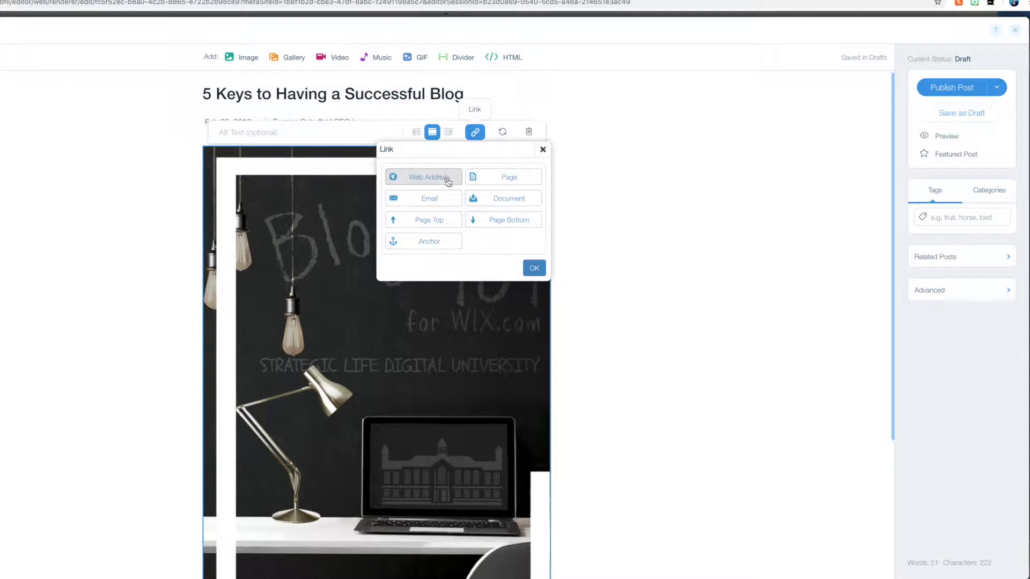
left_click(484, 184)
left_click(490, 205)
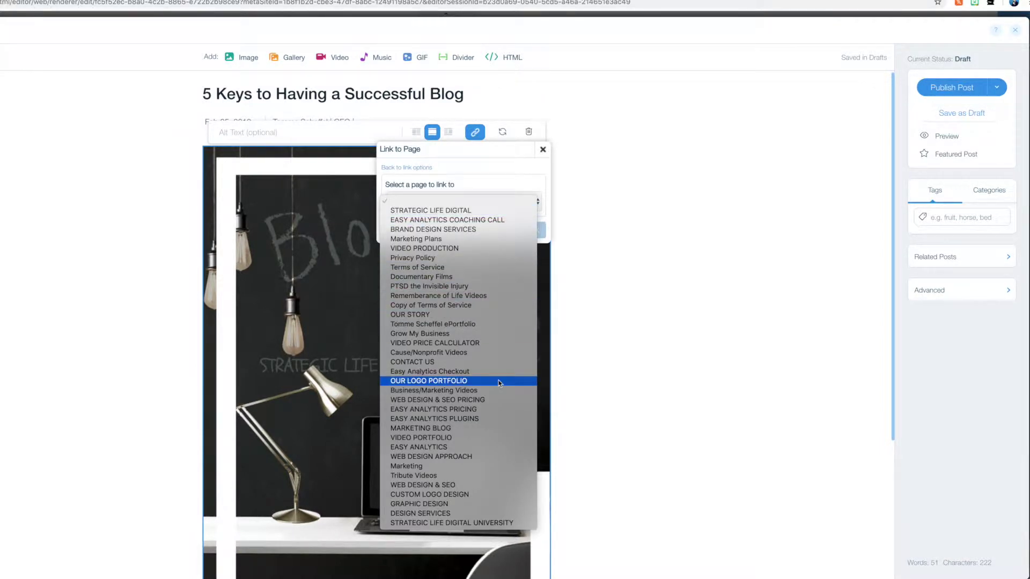
left_click(489, 523)
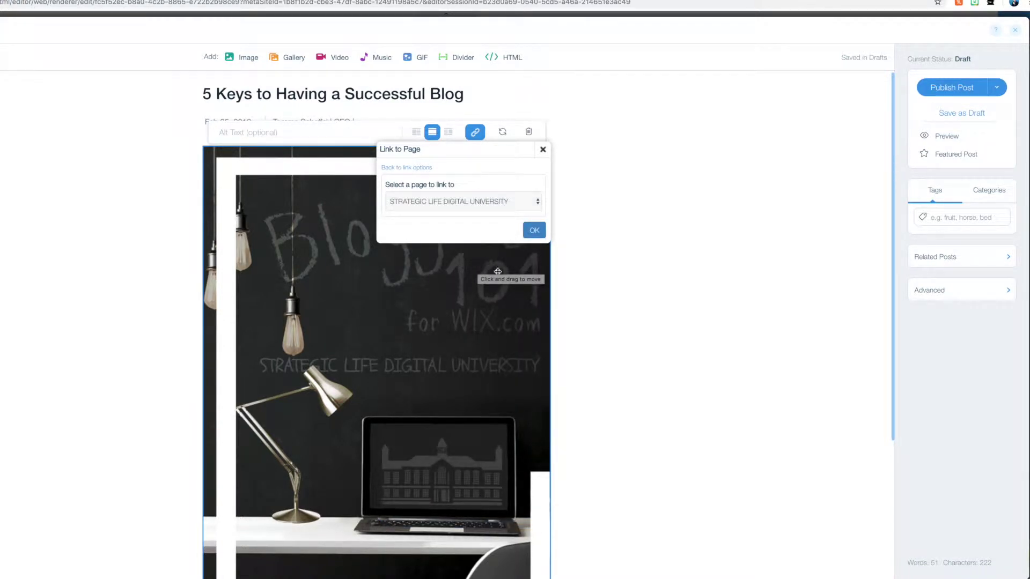
left_click(531, 234)
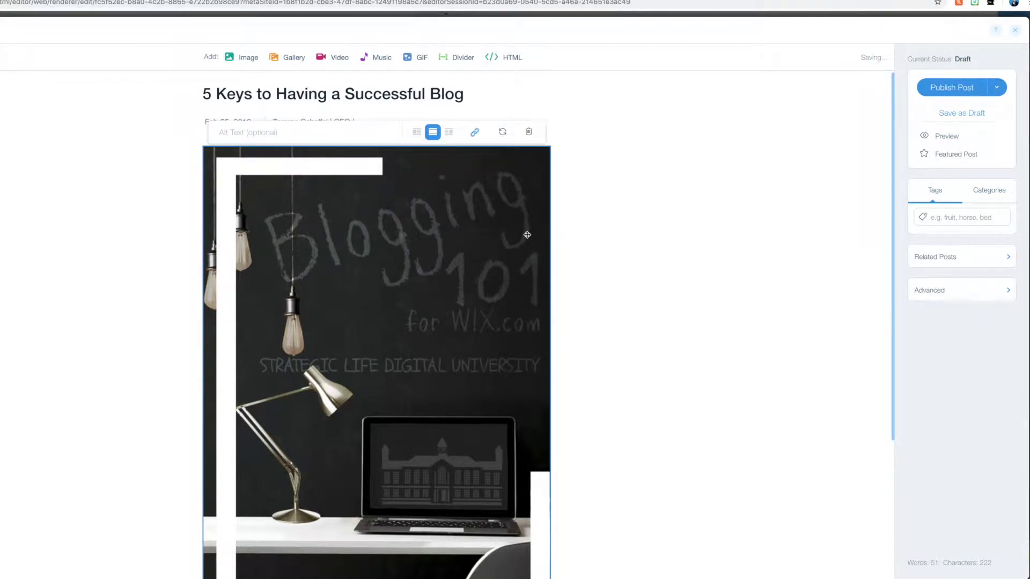
Step: Remove the blank lines between the header image and the introduction paragraph
scroll(515, 236, "down", 3)
scroll(513, 237, "down", 2)
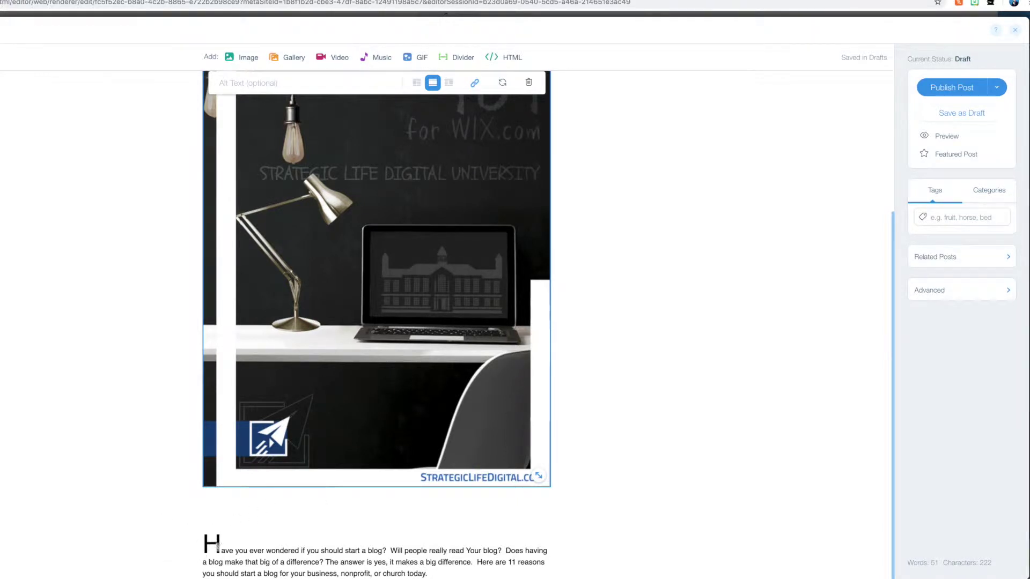
left_click(204, 539)
key("BackSpace")
key("BackSpace")
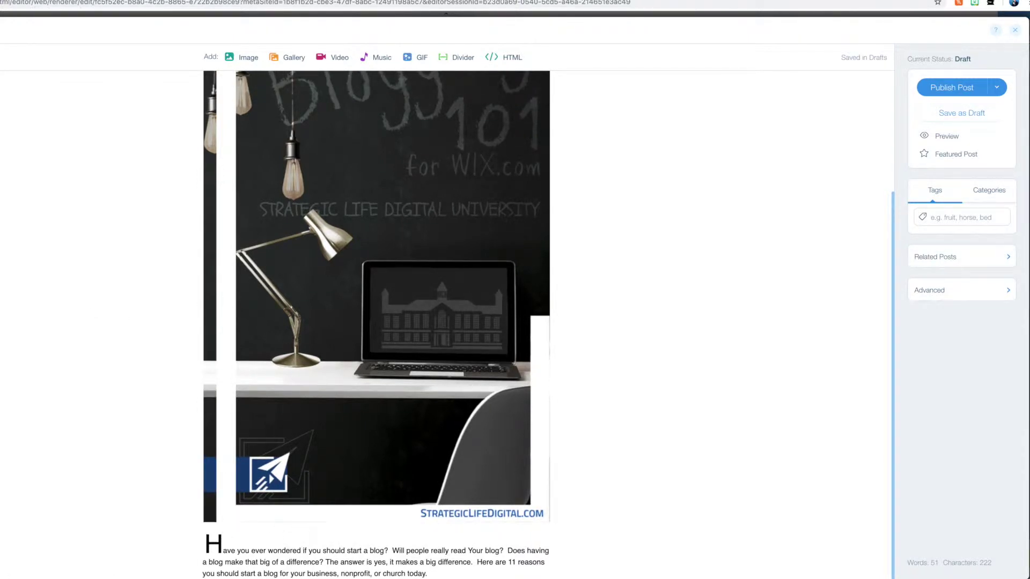
Step: Copy the "Google Loves Blogs" heading and paragraph from the Word document and paste them below the introduction in the Wix post
key("super+Tab")
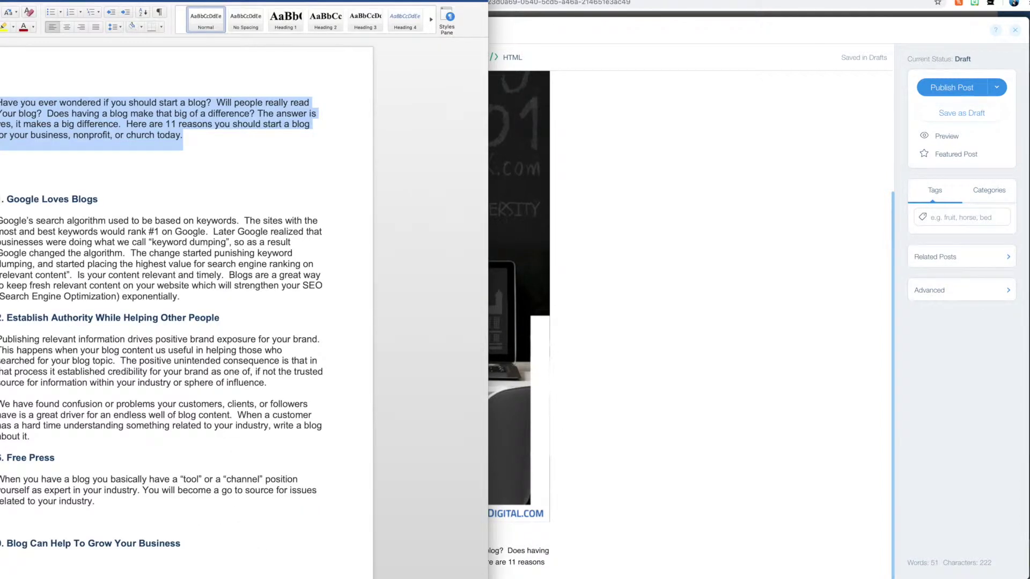
left_click_drag(2, 199, 183, 297)
key("ctrl+c")
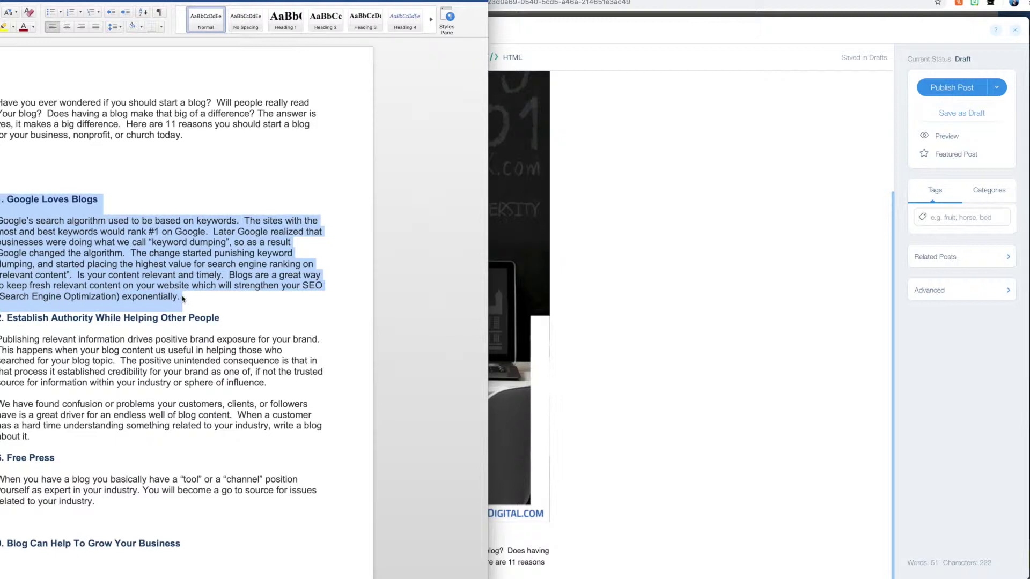
left_click(598, 356)
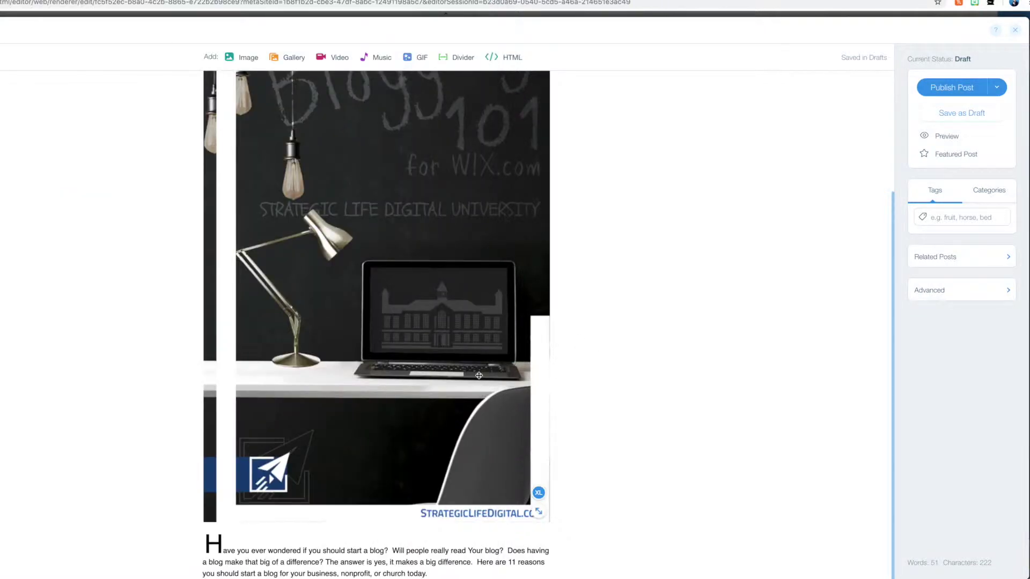
key("Return")
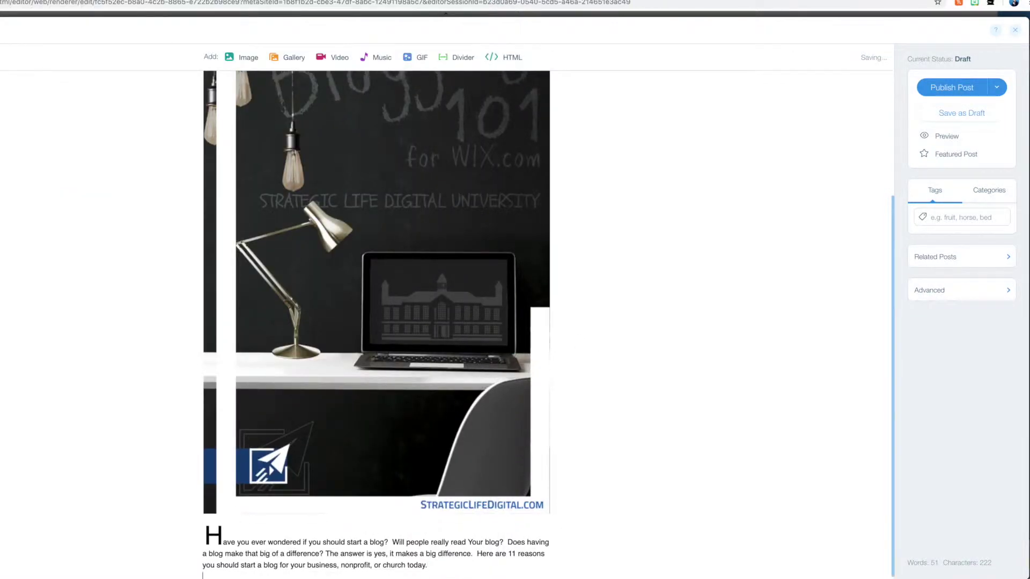
key("ctrl+v")
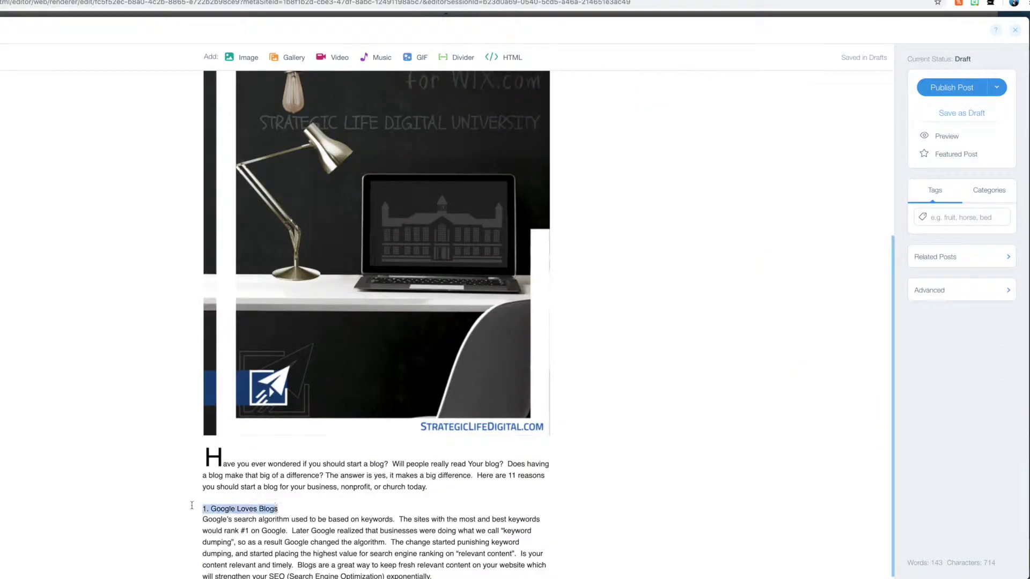
Step: Set the "1. Google Loves Blogs" heading to 22px and color it with the saved custom blue
left_click(327, 490)
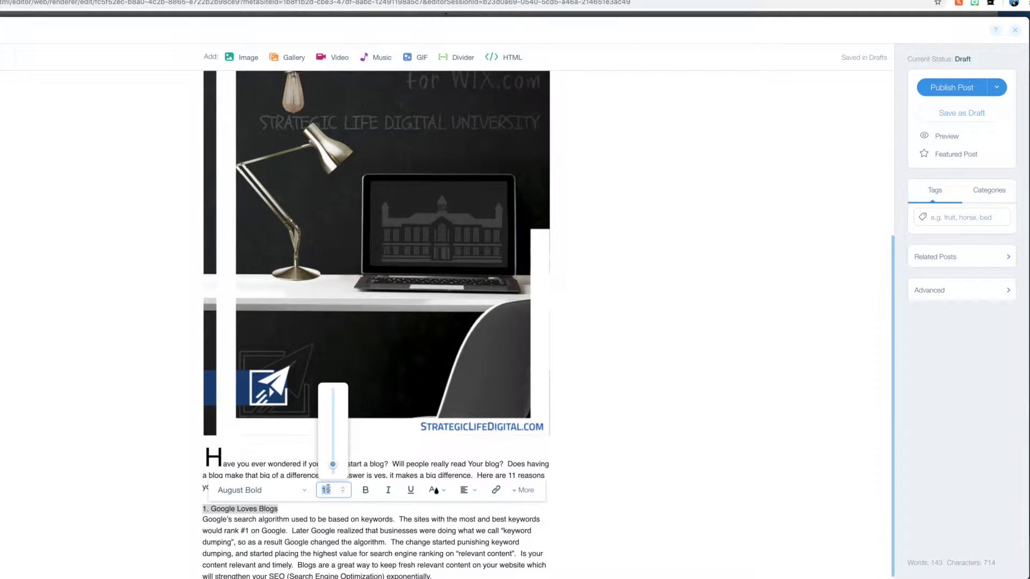
type("22")
key("Return")
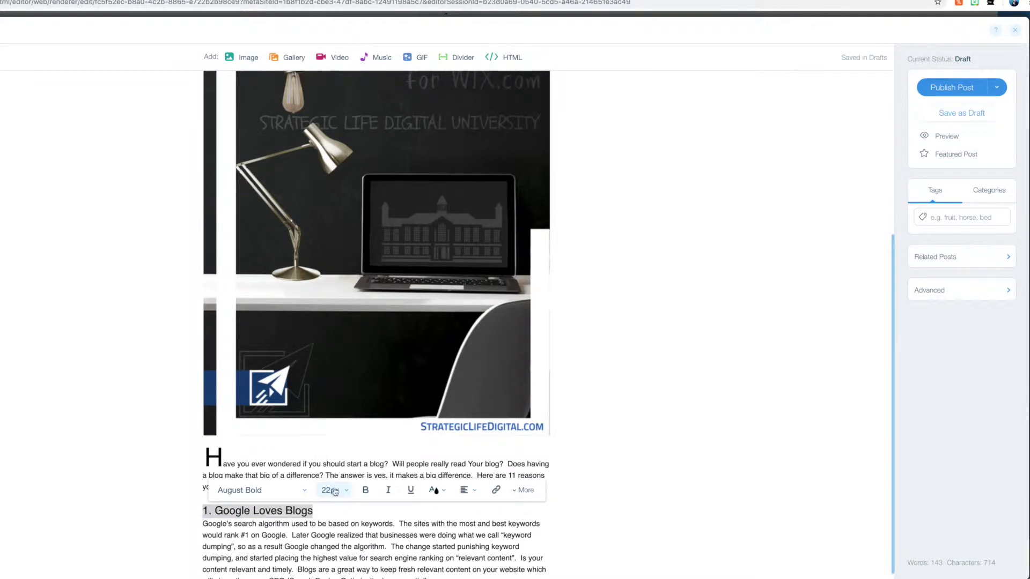
left_click(435, 493)
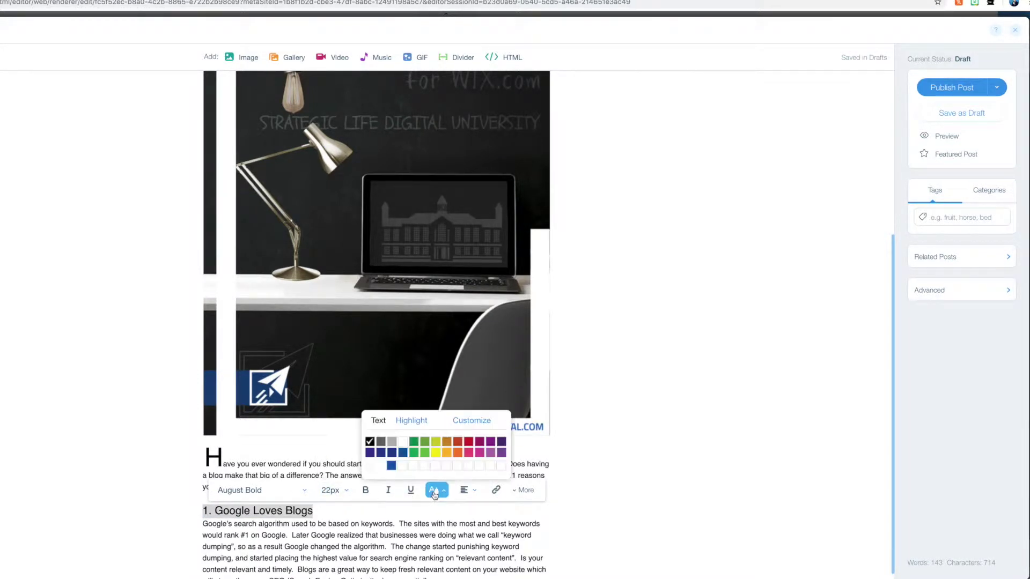
left_click(391, 467)
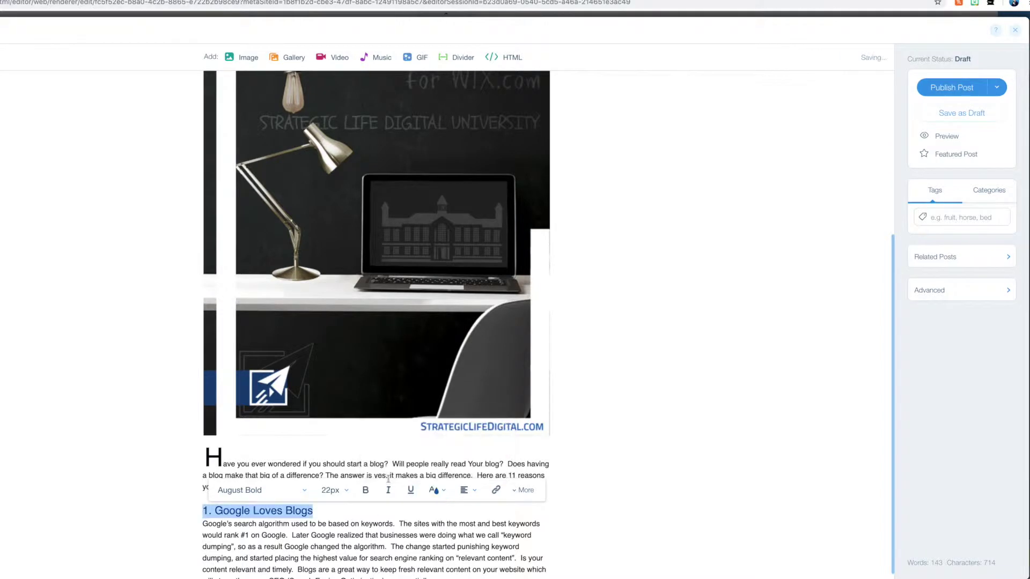
Step: Enlarge the "1. Google Loves Blogs" heading to 25px and add a blank line between it and its paragraph
left_click(339, 494)
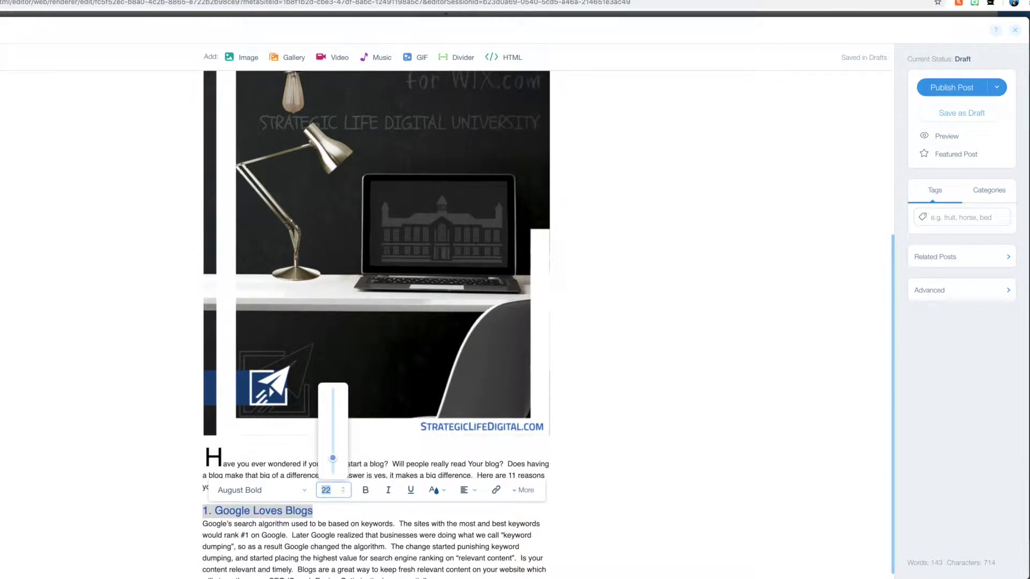
type("25")
key("Return")
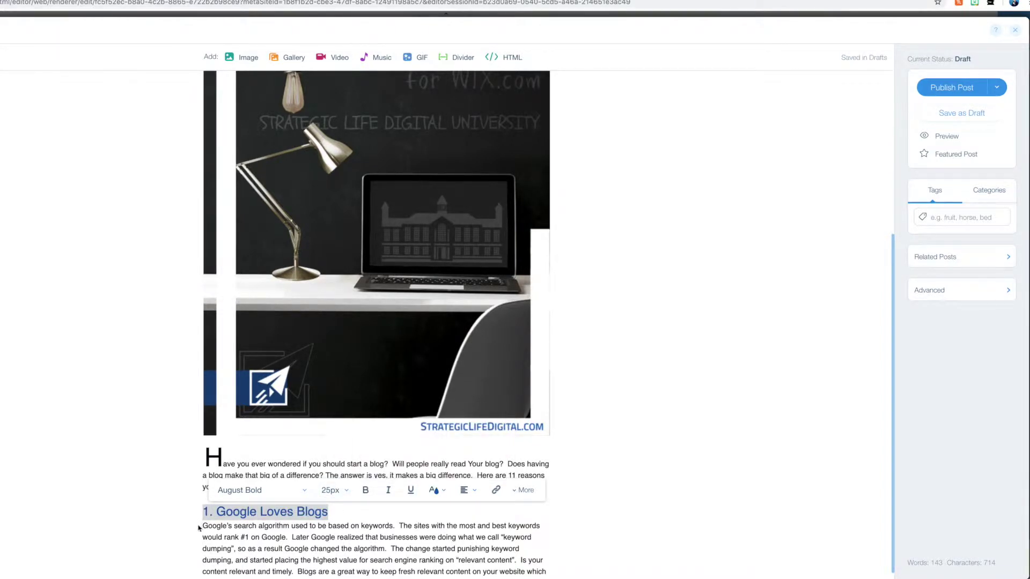
left_click(204, 528)
key("Return")
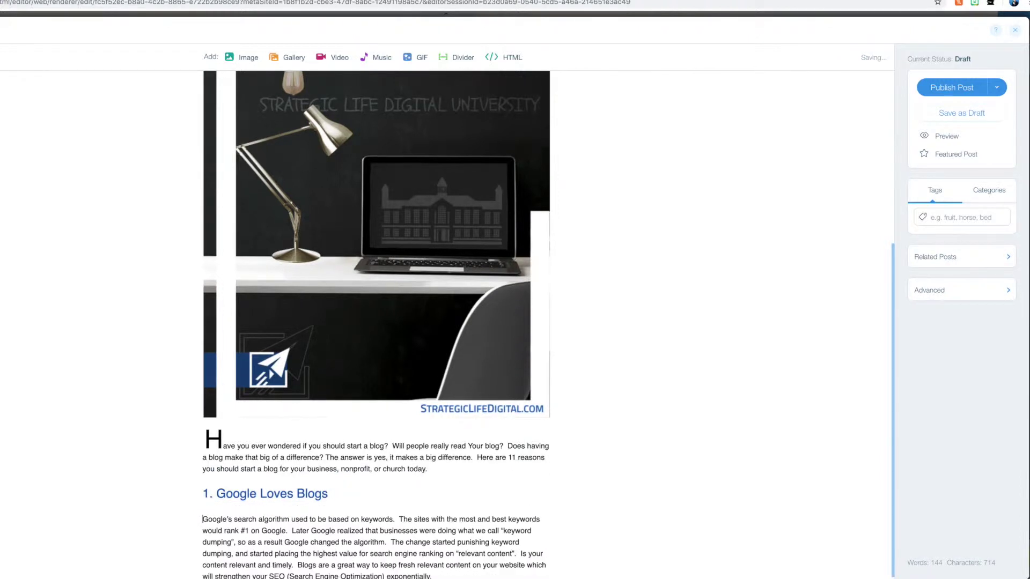
Step: Copy the "Establish Authority While Helping Other People" section from the Word document and paste it below the first section in Wix
scroll(299, 487, "down", 1)
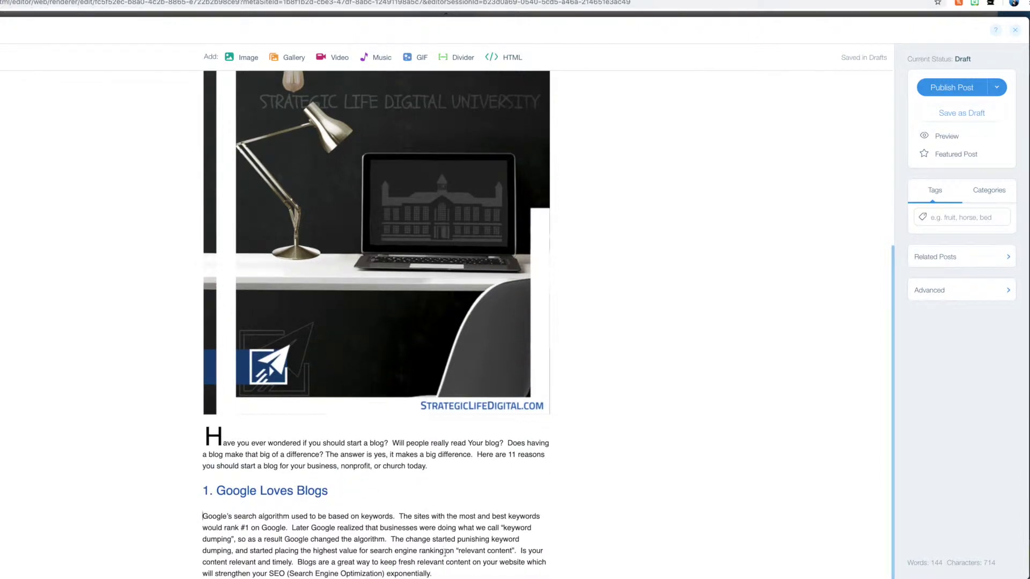
key("super+Tab")
left_click_drag(3, 318, 157, 434)
key("super+c")
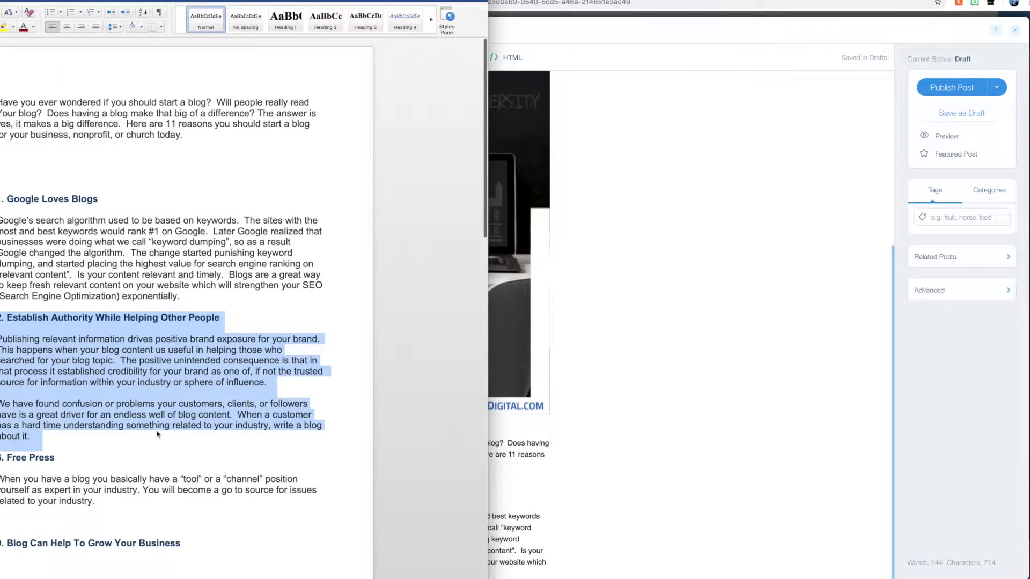
left_click(632, 501)
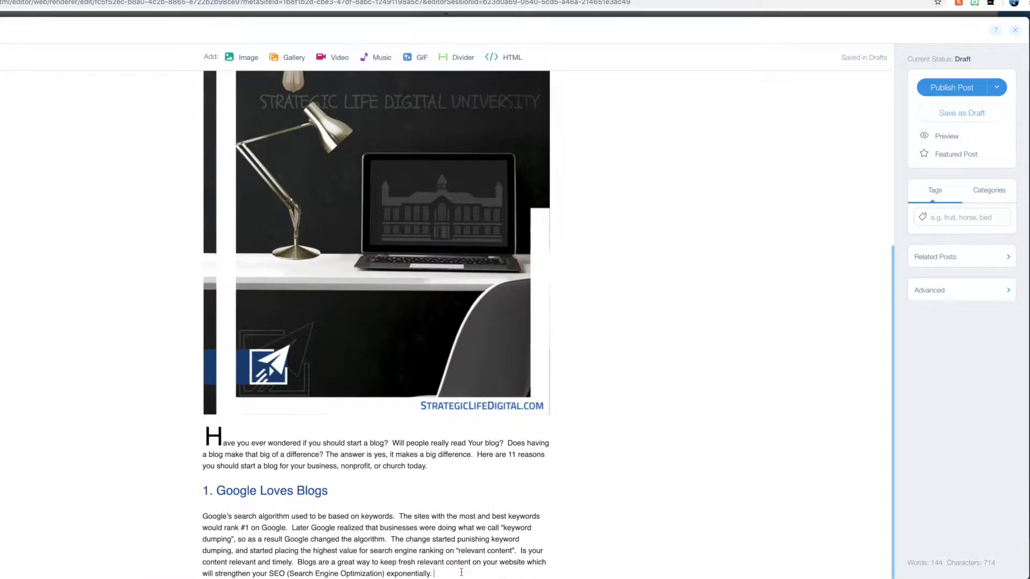
scroll(375, 376, "down", 2)
key("super+v")
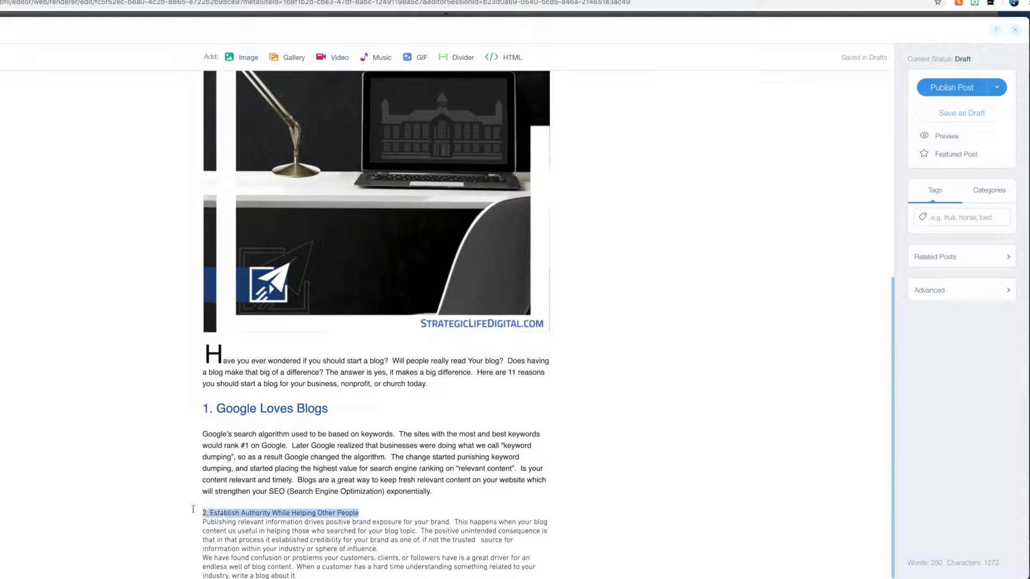
Step: Change the font of the "2. Establish Authority While Helping Other People" heading to August Bold
left_click(331, 495)
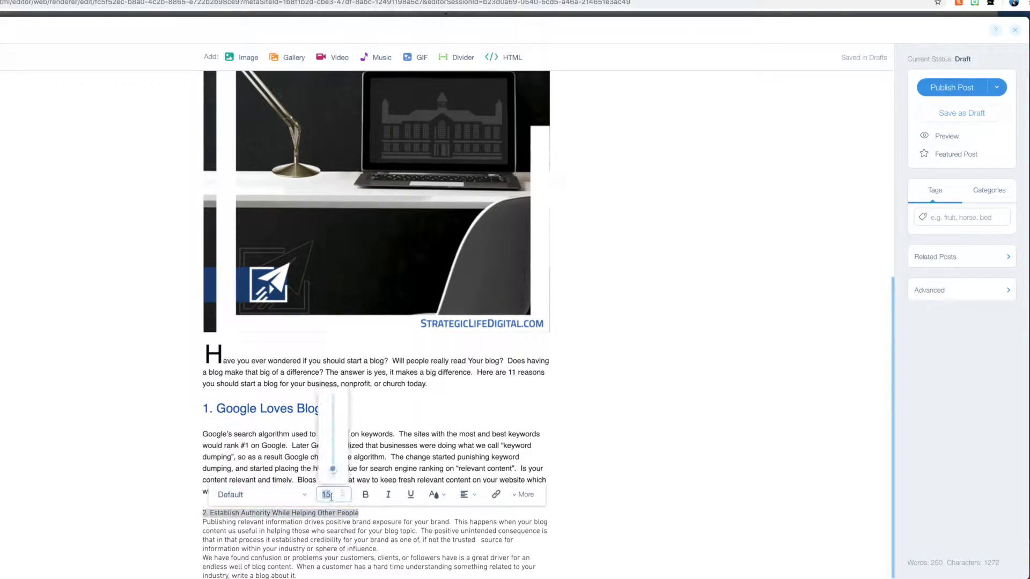
left_click(280, 497)
scroll(272, 443, "down", 1)
scroll(272, 443, "down", 1)
left_click(260, 418)
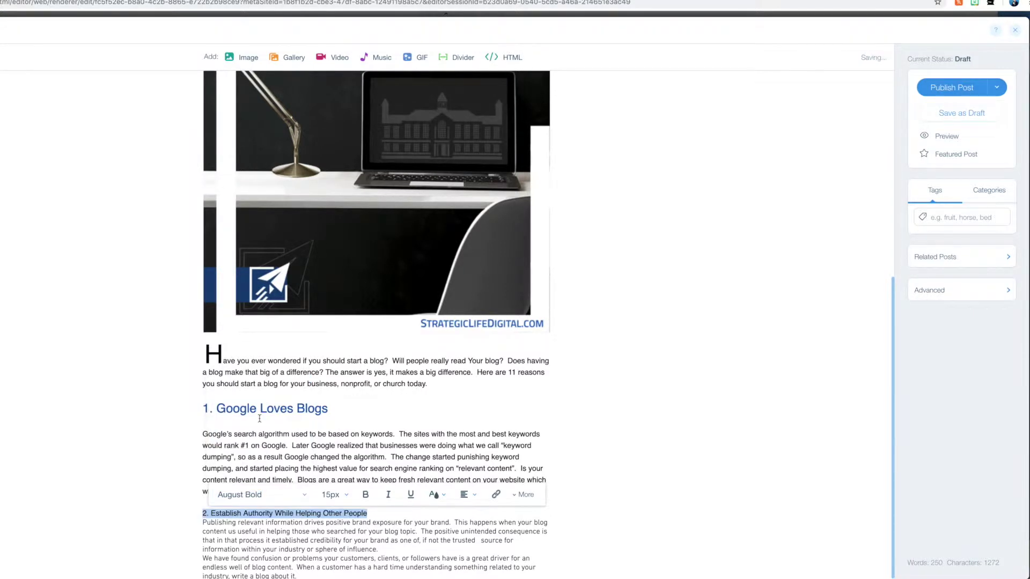
Step: Change the font of the two paragraphs below the second heading to August Bold
left_click_drag(204, 519, 301, 576)
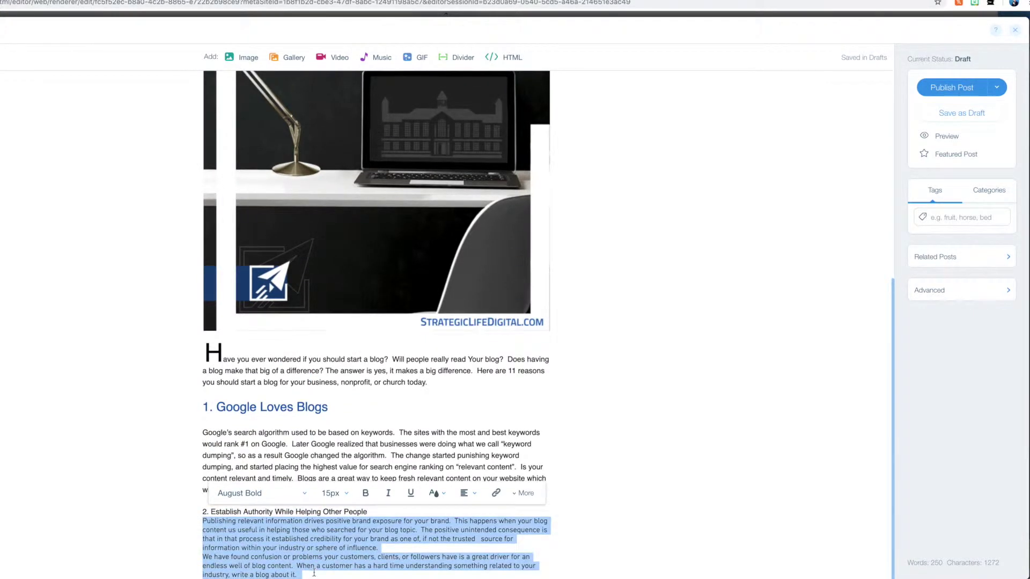
left_click(277, 501)
scroll(256, 464, "down", 2)
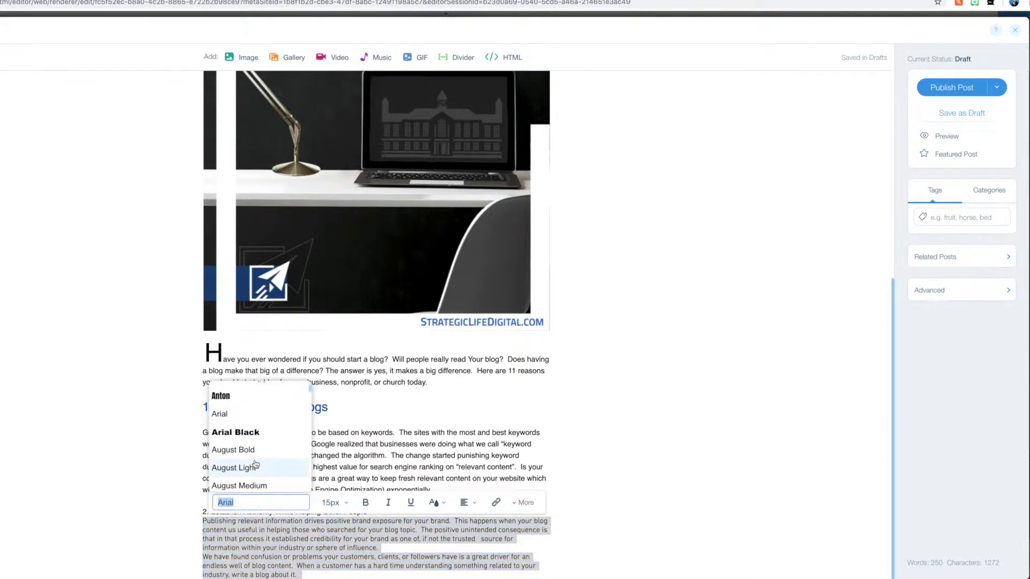
scroll(255, 465, "down", 1)
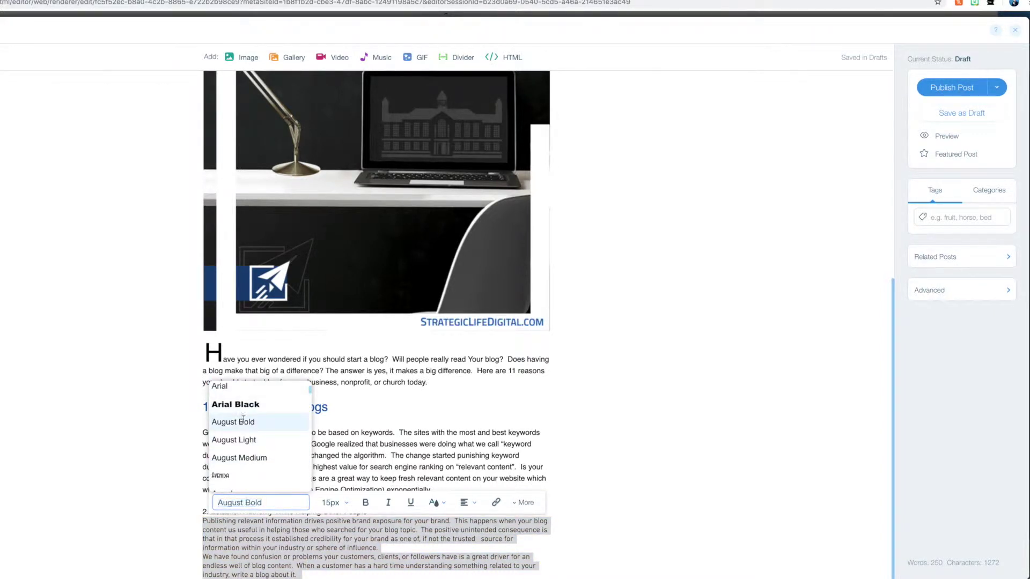
left_click(244, 420)
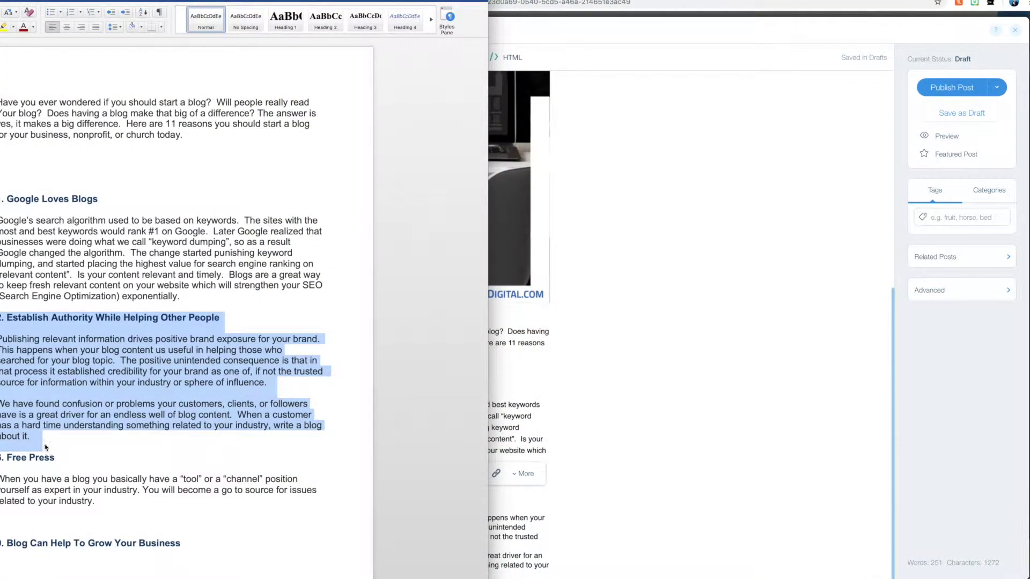
Step: Copy the "Free Press" section from the Word document and paste it below the second section in Wix
left_click(25, 458)
left_click_drag(2, 457, 0, 457)
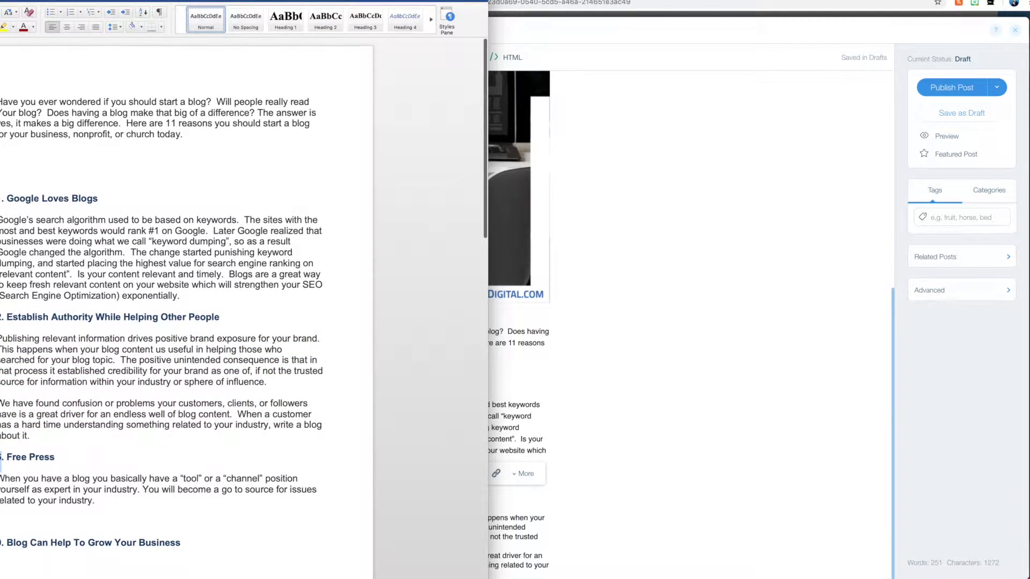
left_click_drag(0, 458, 107, 500)
key("ctrl+c")
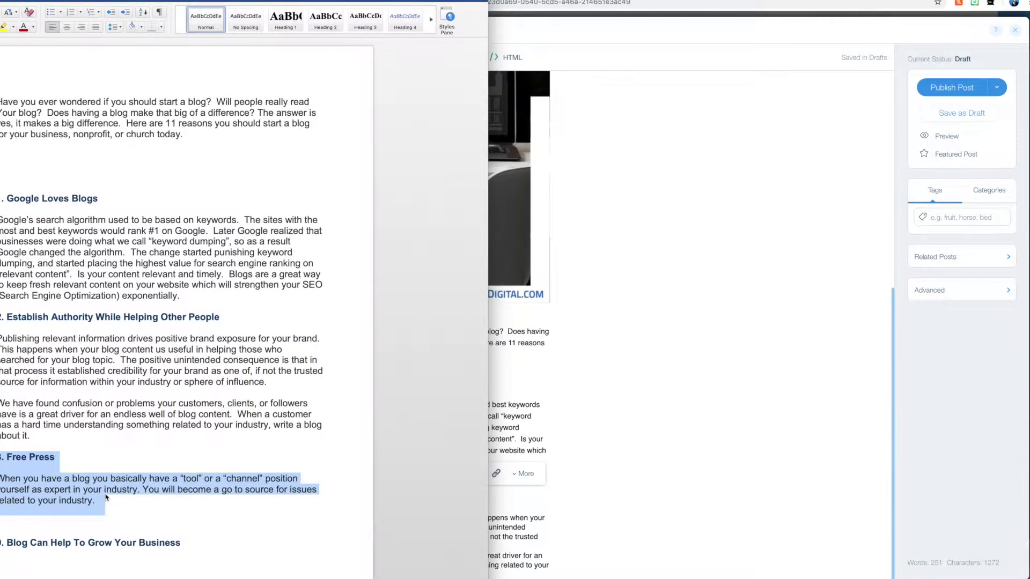
left_click(551, 492)
left_click(325, 573)
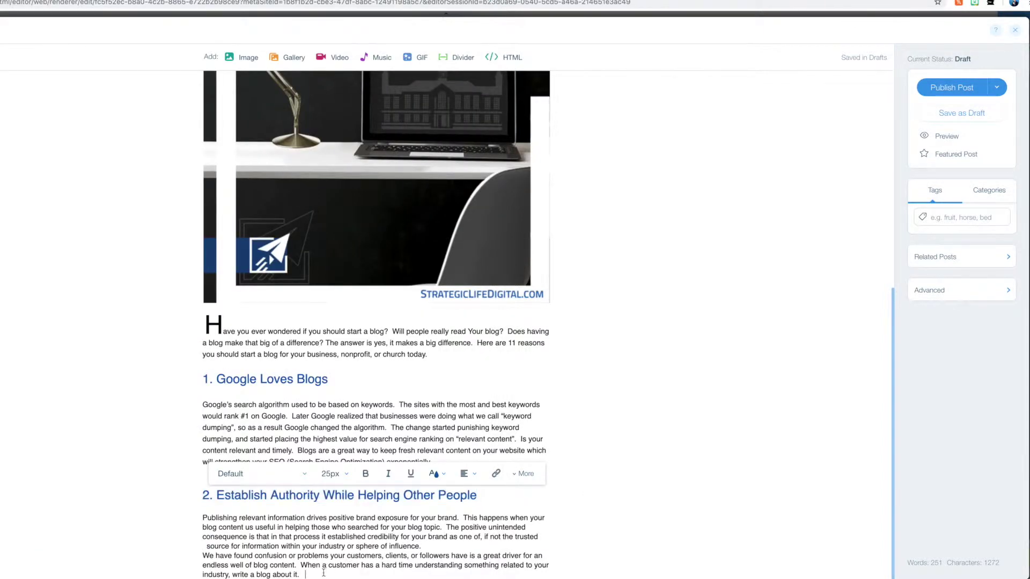
key("Return")
key("Return")
key("ctrl+v")
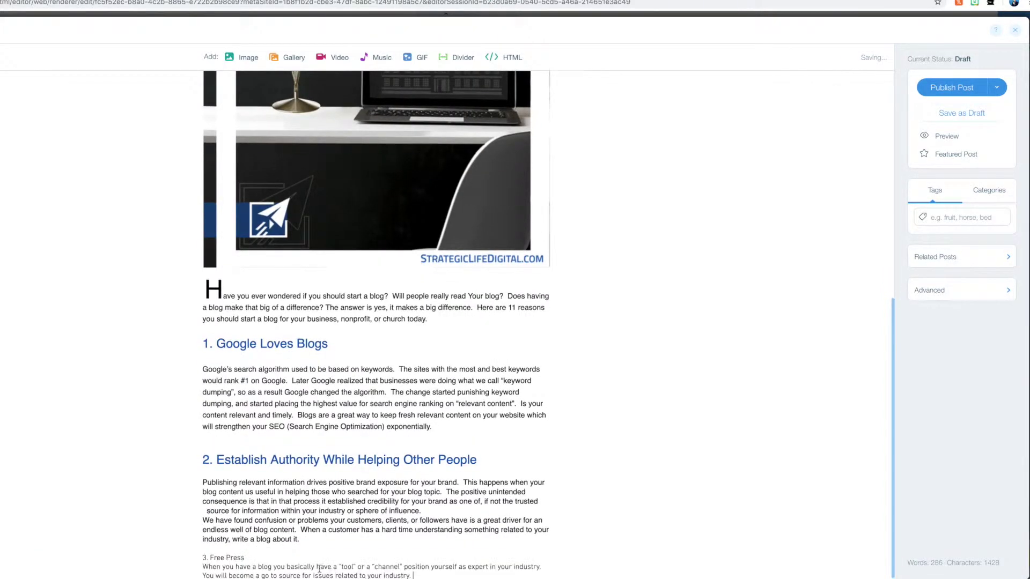
Step: Format the "3. Free Press" heading in August Bold at 25px and color it the same blue as the other headings
left_click_drag(252, 559, 203, 559)
left_click(241, 540)
scroll(260, 517, "down", 2)
left_click(259, 515)
left_click(329, 540)
type("25")
key("Return")
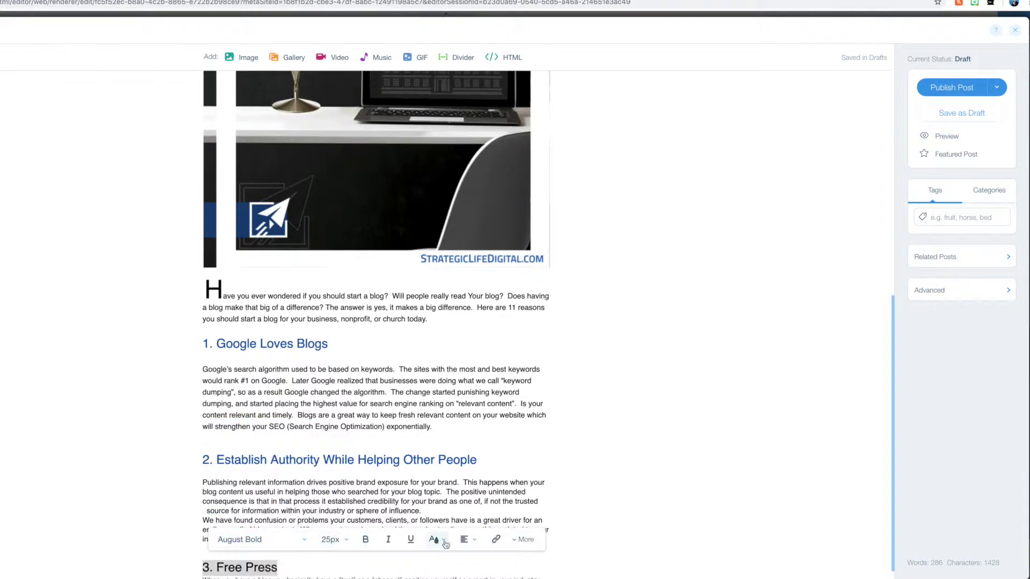
left_click(436, 540)
left_click(396, 496)
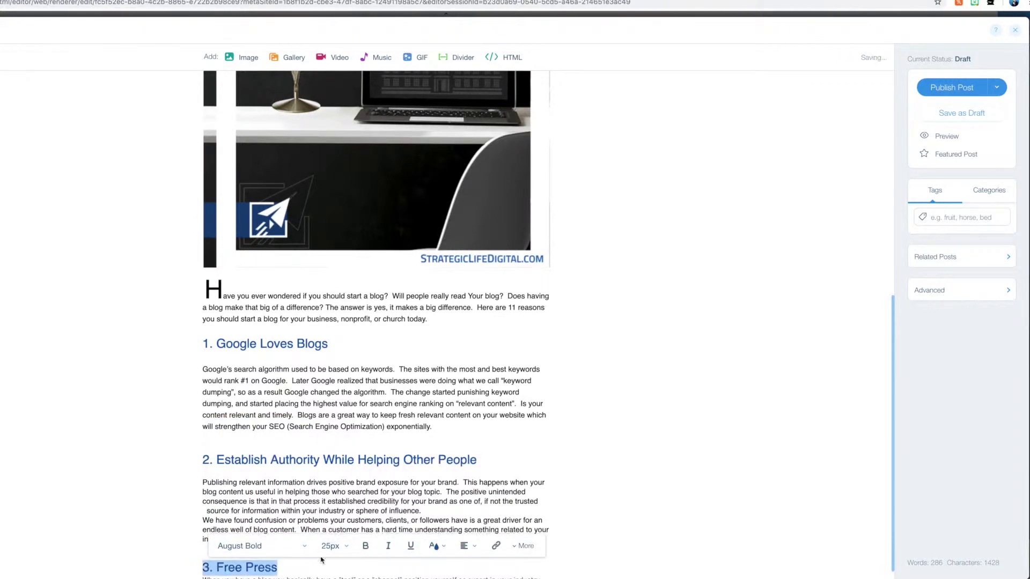
Step: Add a blank line below the "3. Free Press" heading and change its paragraph's font to August Bold
left_click(319, 564)
scroll(218, 564, "down", 1)
key("Return")
left_click_drag(413, 575, 173, 564)
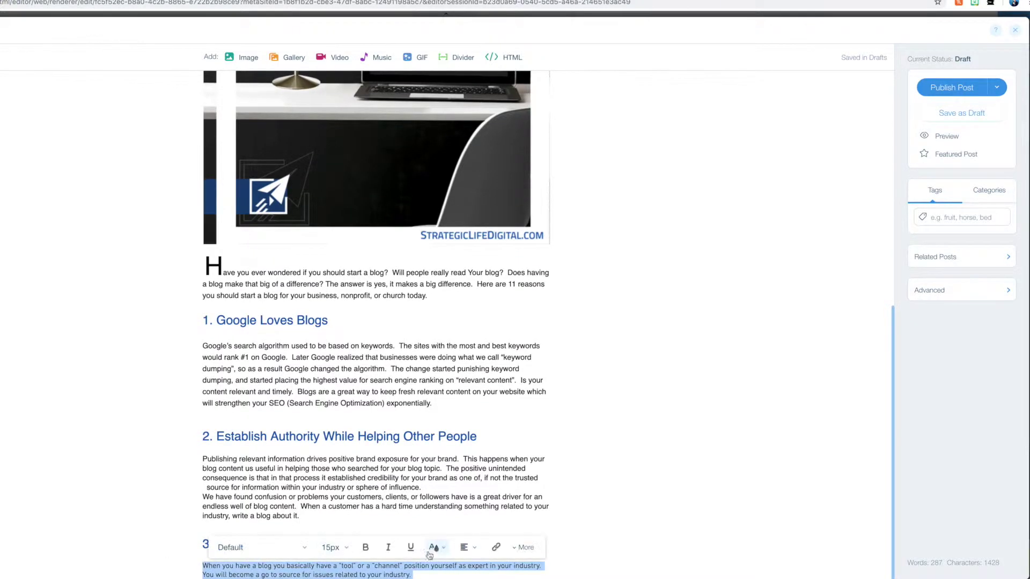
left_click(435, 547)
left_click(285, 547)
scroll(258, 510, "down", 2)
left_click(258, 534)
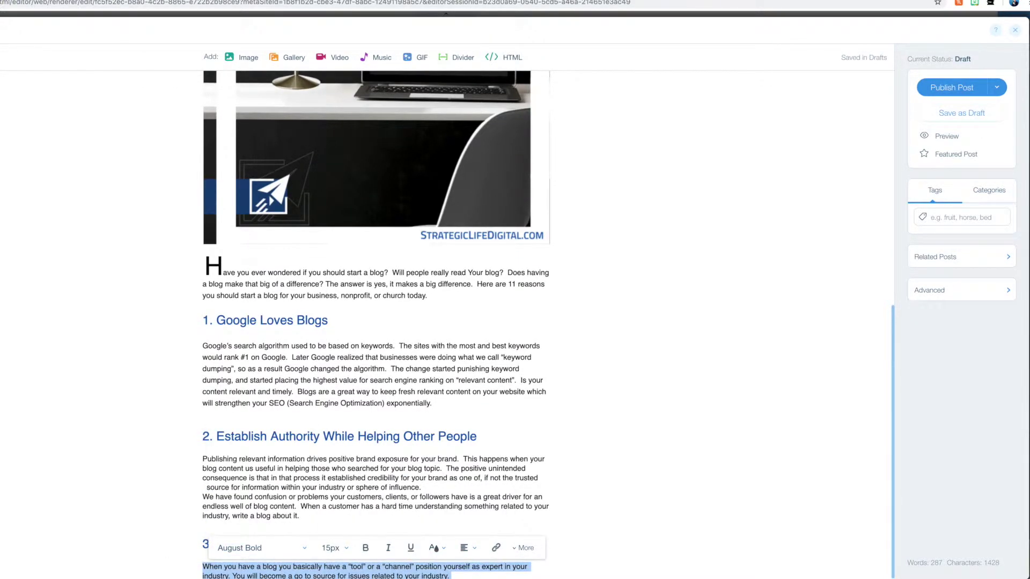
Step: Copy the "Blog Can Help To Grow Your Business" section from the Word document and paste it below the third section in Wix
key("super+Tab")
scroll(121, 431, "down", 6)
left_click(1, 186)
left_click_drag(1, 187, 223, 410)
key("super+c")
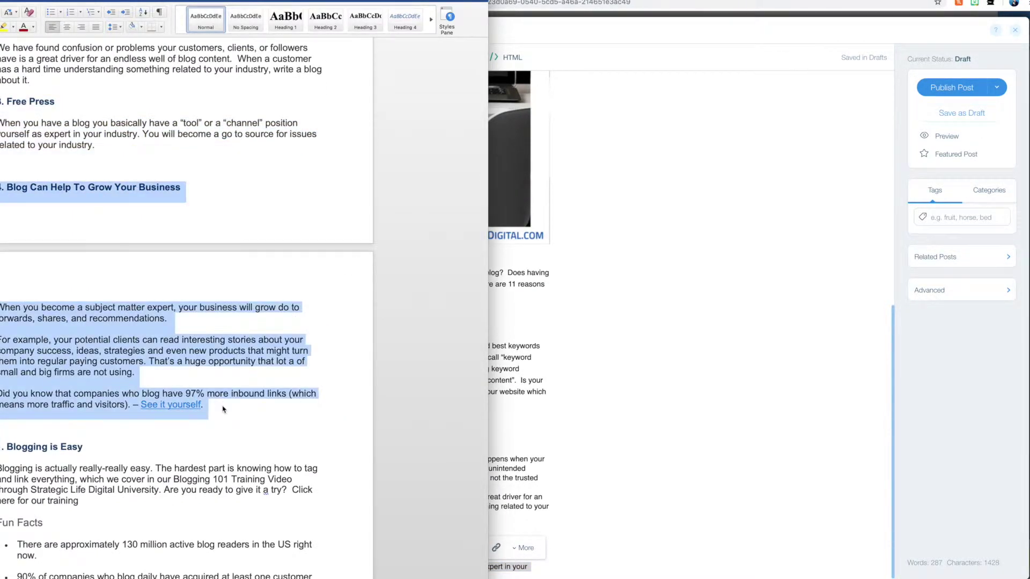
key("super+Tab")
left_click(454, 575)
key("Return")
key("super+v")
Step: Change the font of the whole "Blog Can Help To Grow Your Business" section to August Bold, then select its heading
left_click_drag(202, 513, 289, 577)
left_click(262, 492)
left_click(259, 451)
left_click(366, 492)
left_click(366, 492)
left_click_drag(339, 511, 189, 514)
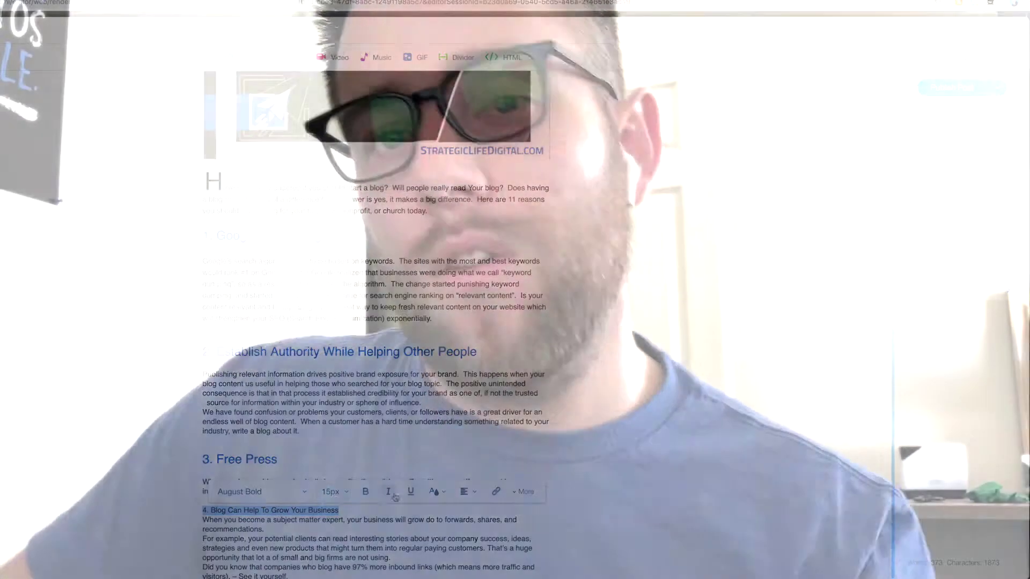
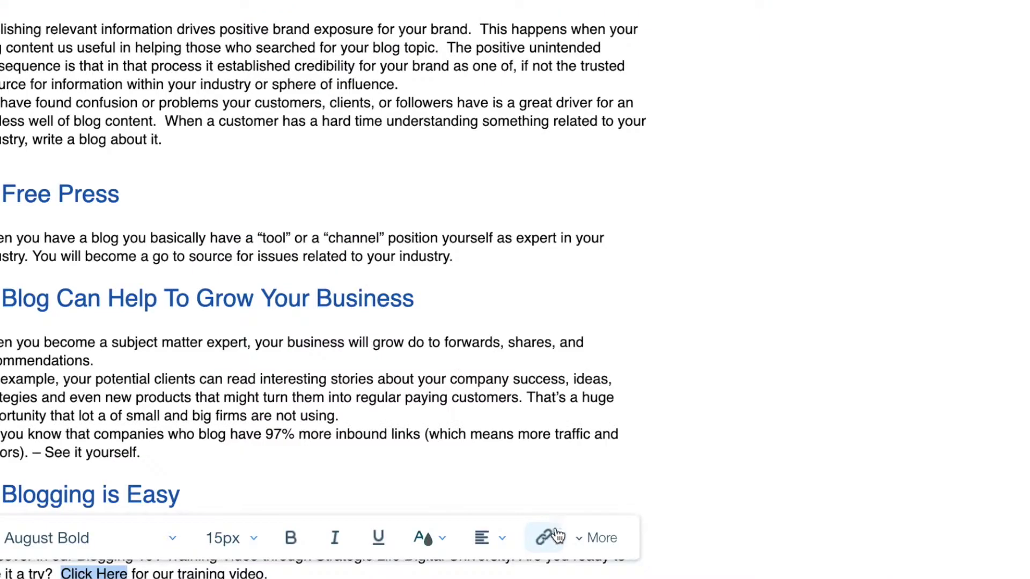
Step: Link the "Click Here" text in the fifth section to the STRATEGIC LIFE DIGITAL UNIVERSITY page and color it the headings' blue
left_click(543, 539)
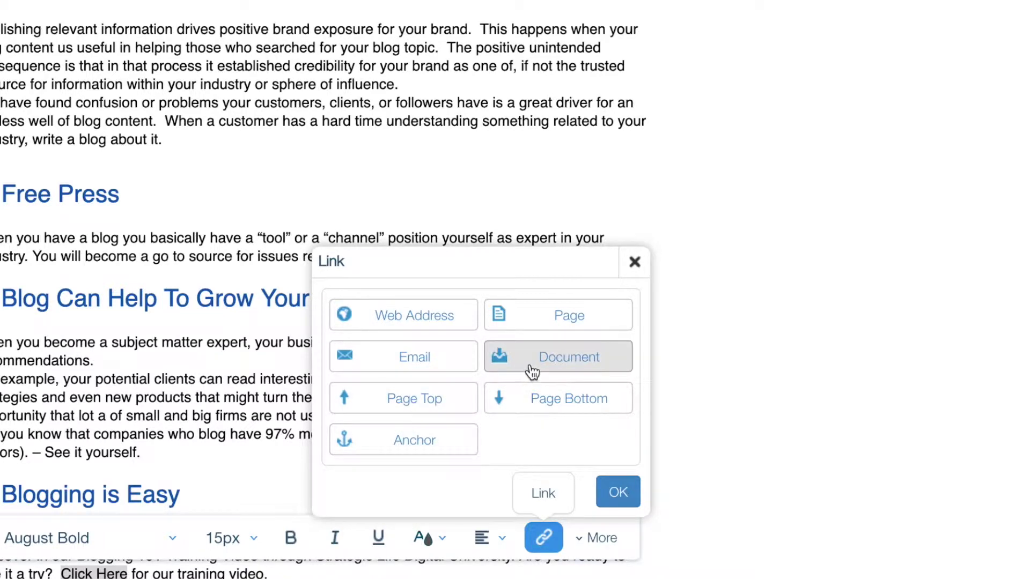
left_click(540, 332)
left_click(508, 362)
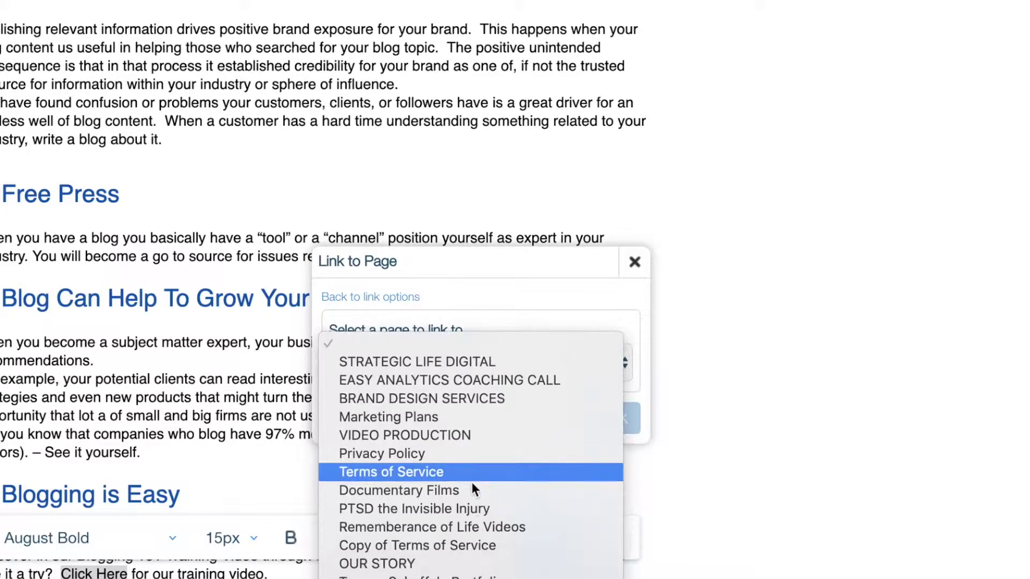
scroll(472, 482, "down", 5)
scroll(472, 482, "down", 1)
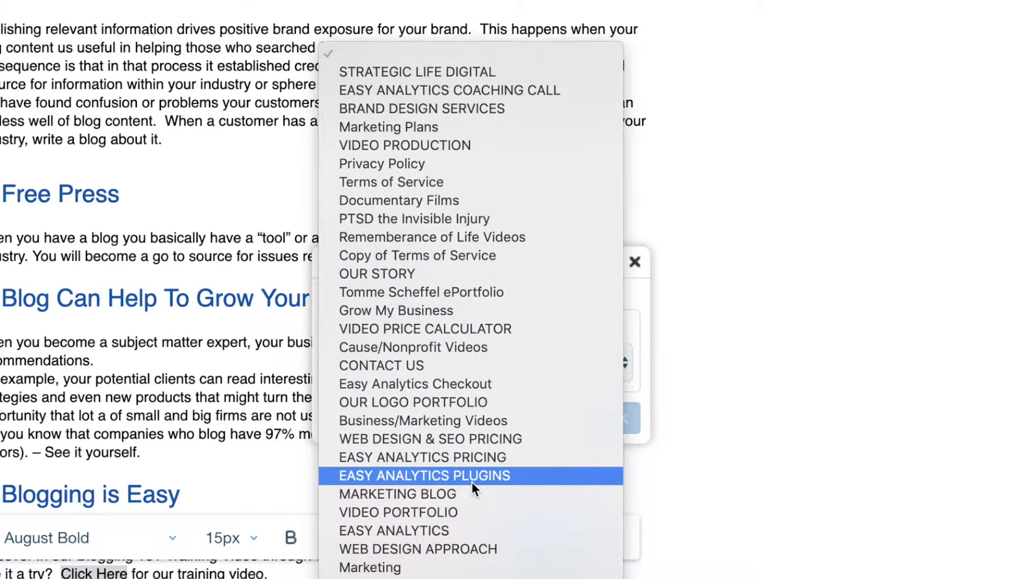
left_click(456, 578)
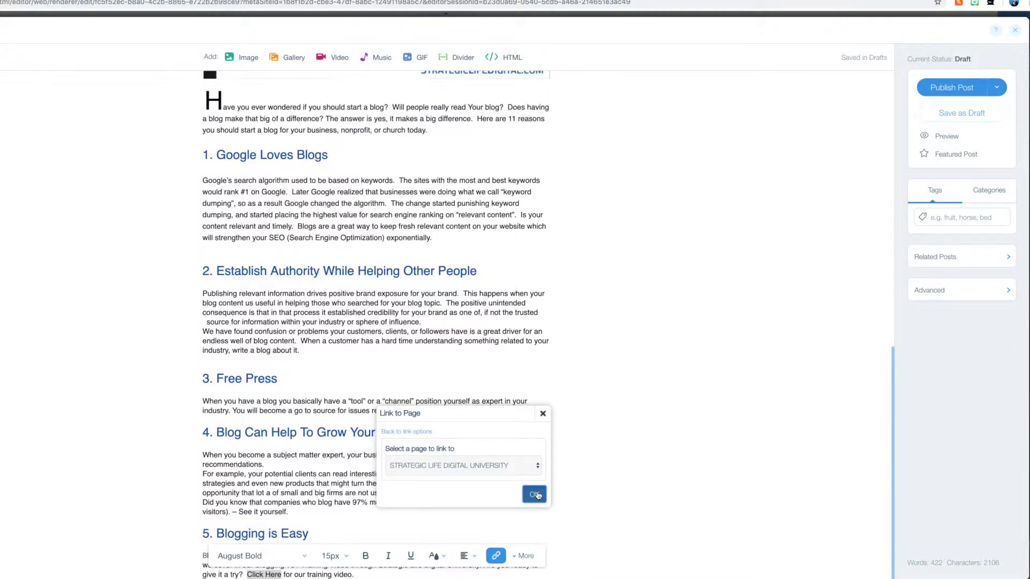
left_click(535, 493)
left_click(435, 556)
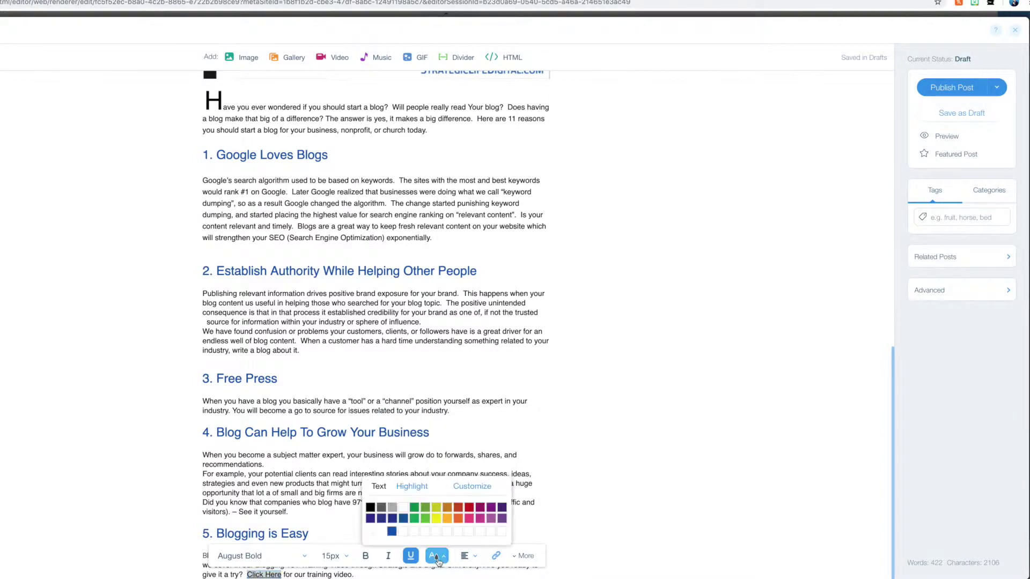
left_click(391, 532)
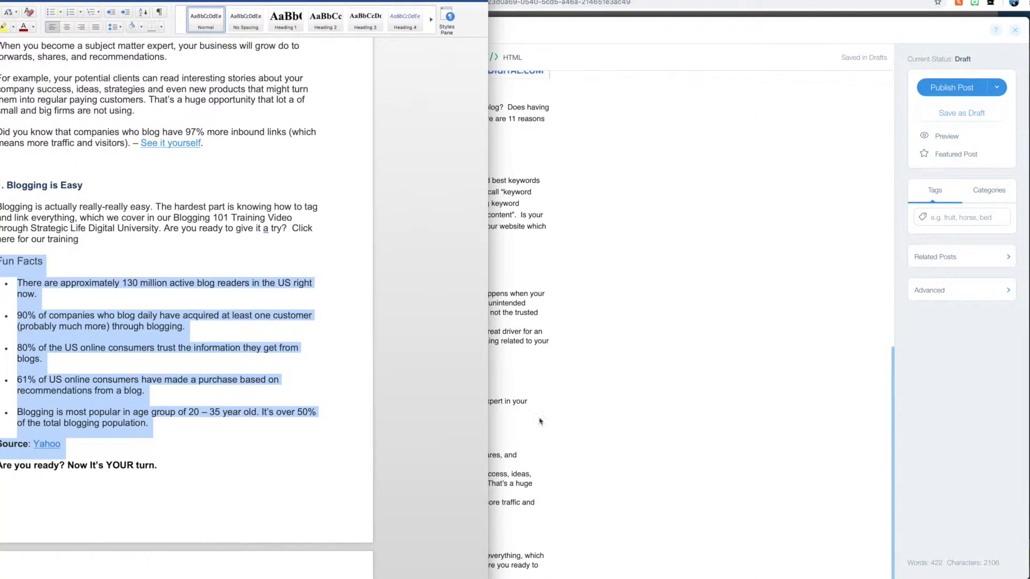
Step: Paste the "Fun Facts" section copied from Word below the fifth section and change its heading's font to August Bold
left_click(584, 513)
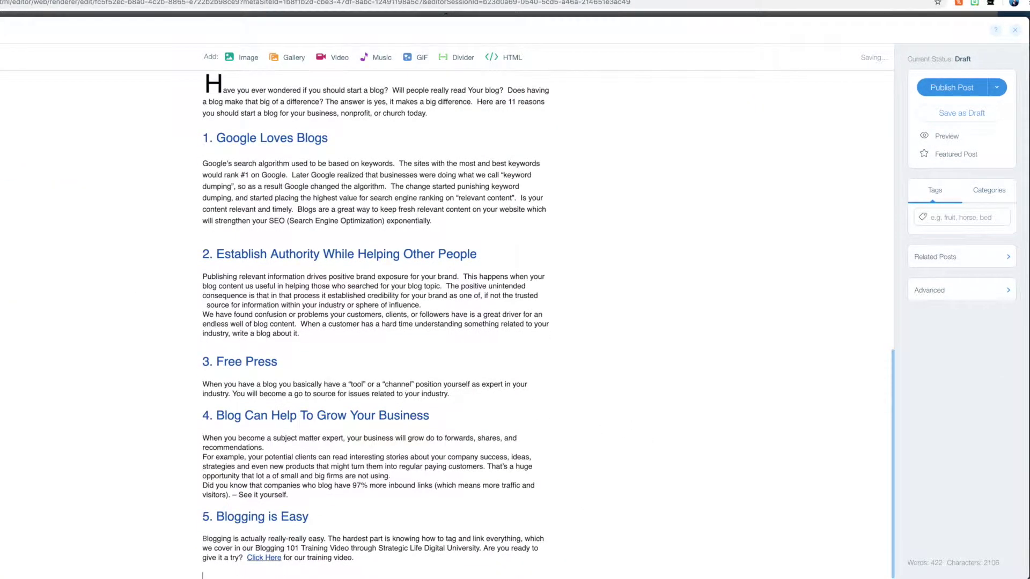
key("super+v")
left_click_drag(239, 485, 189, 487)
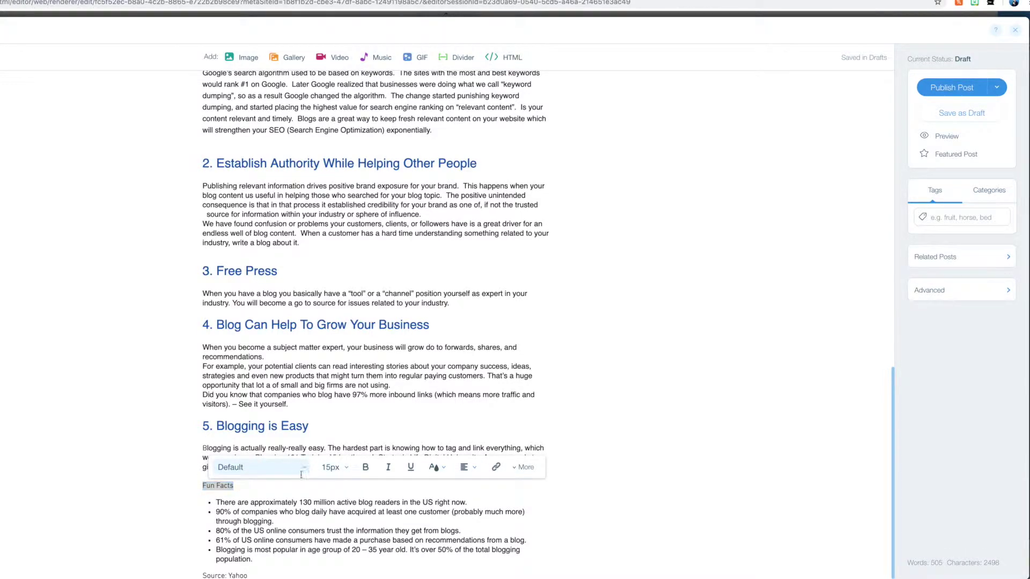
left_click(268, 473)
key("Down")
key("Down")
key("Down")
key("Down")
key("Down")
key("Down")
key("Down")
key("Down")
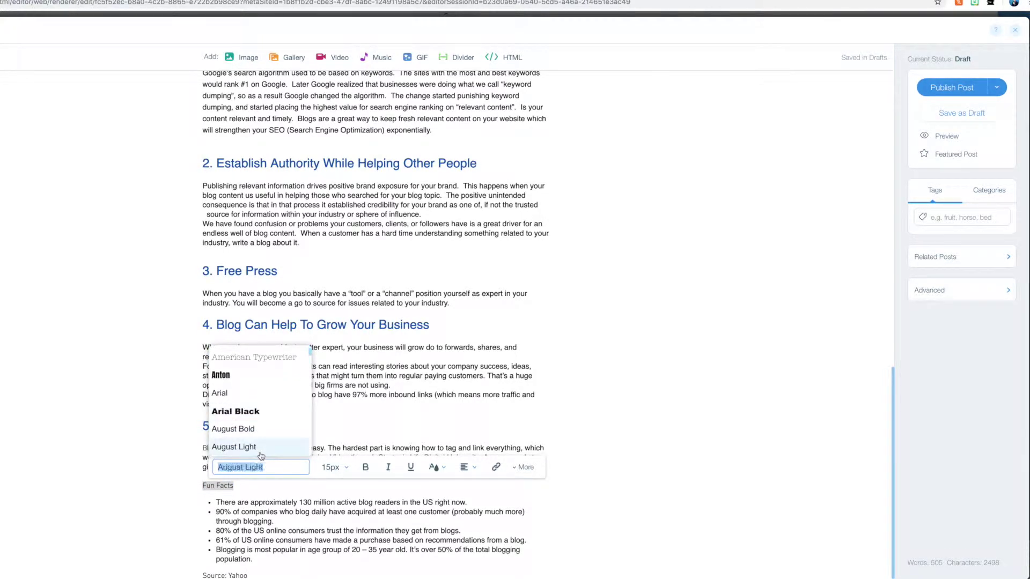
left_click(258, 452)
left_click(254, 468)
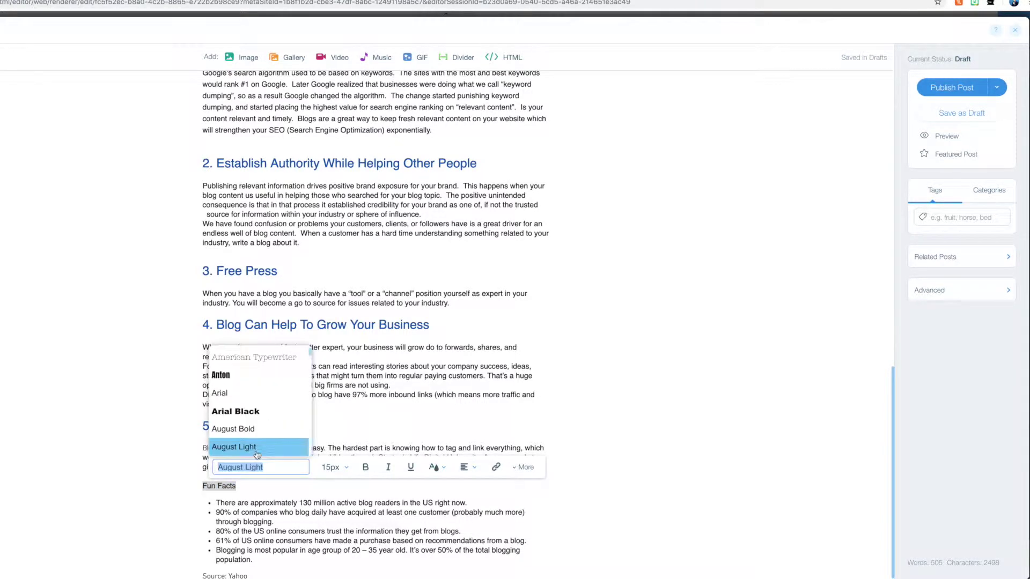
left_click(258, 438)
Step: Enlarge the "Fun Facts" heading to match the numbered section headings and color it the same blue
left_click(333, 467)
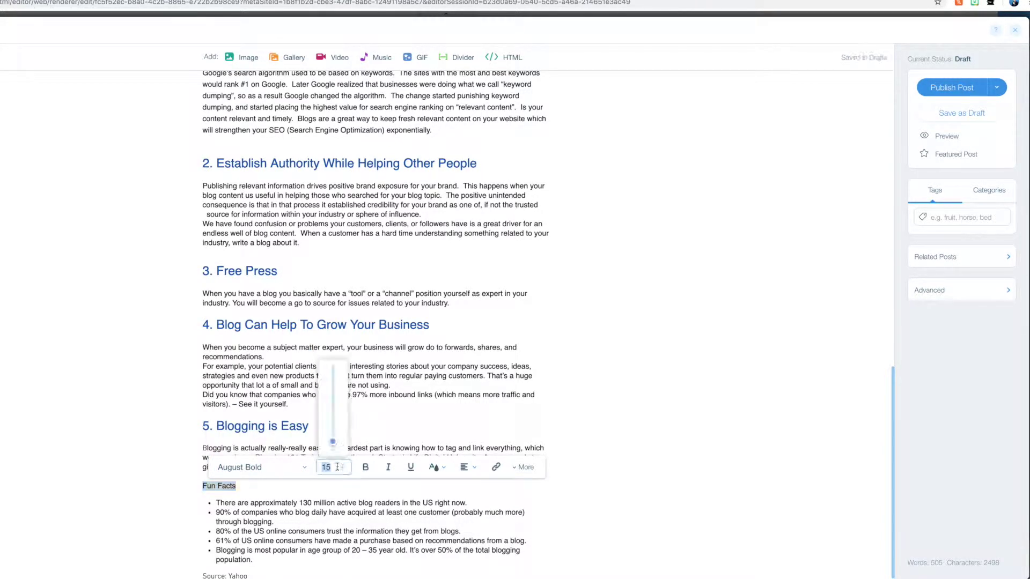
type("26")
key("Return")
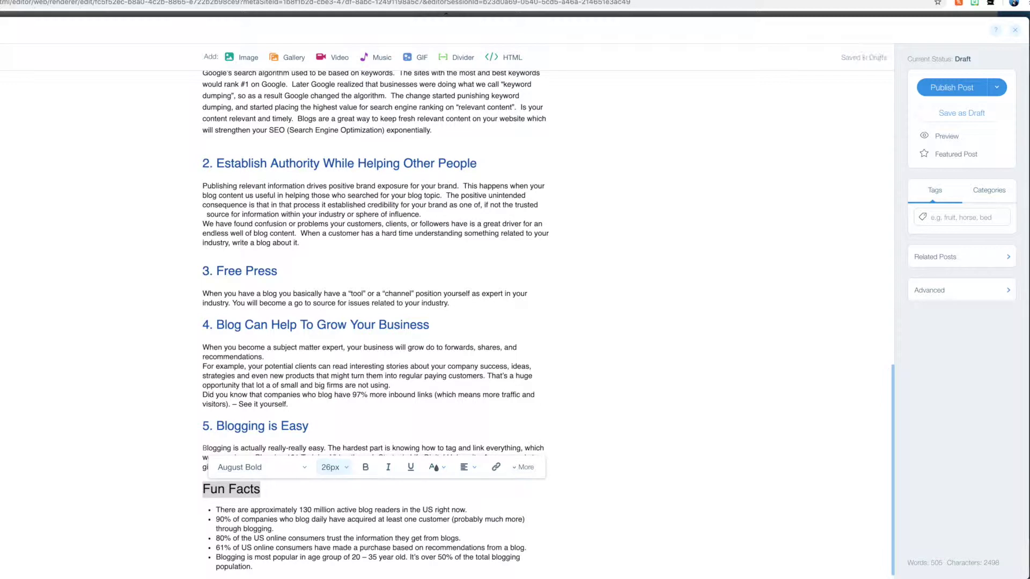
left_click(330, 468)
left_click(437, 467)
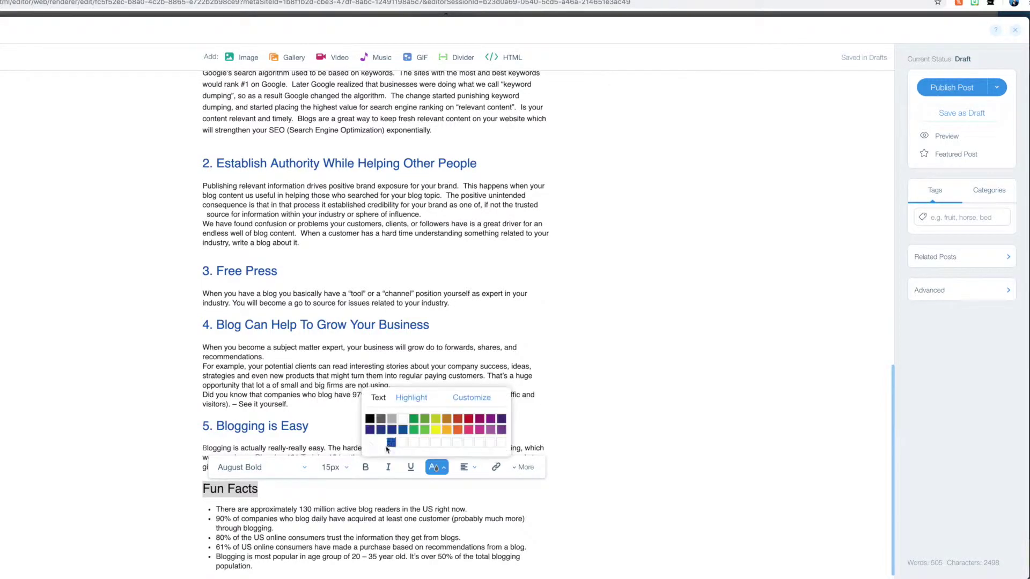
left_click(390, 443)
left_click(300, 497)
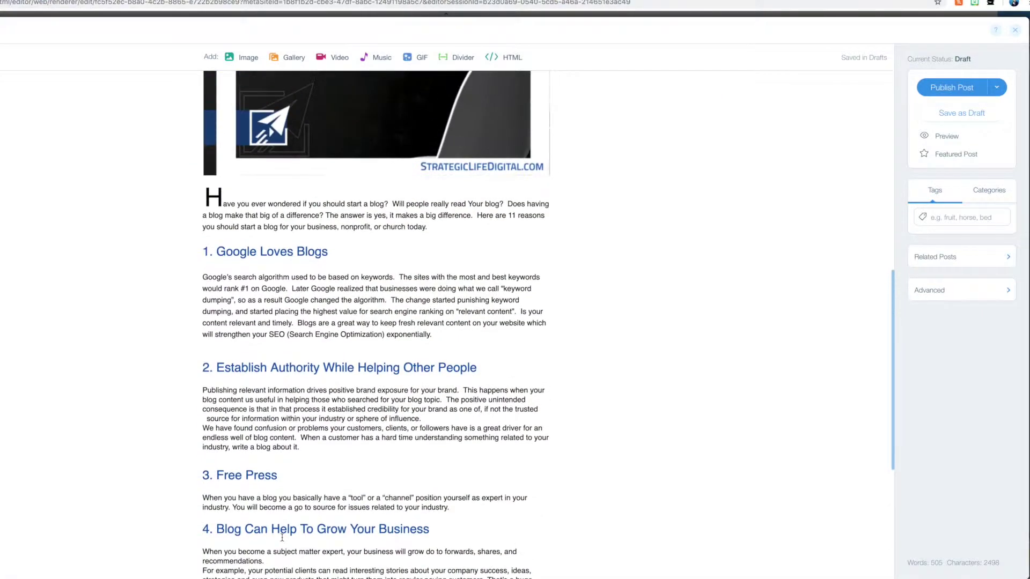
scroll(282, 537, "up", 10)
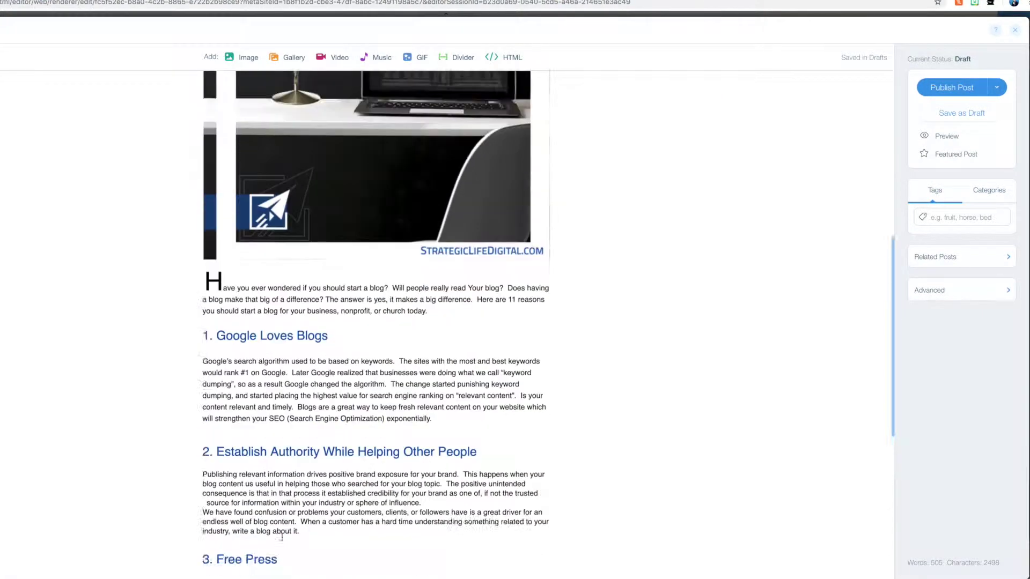
scroll(296, 405, "down", 2)
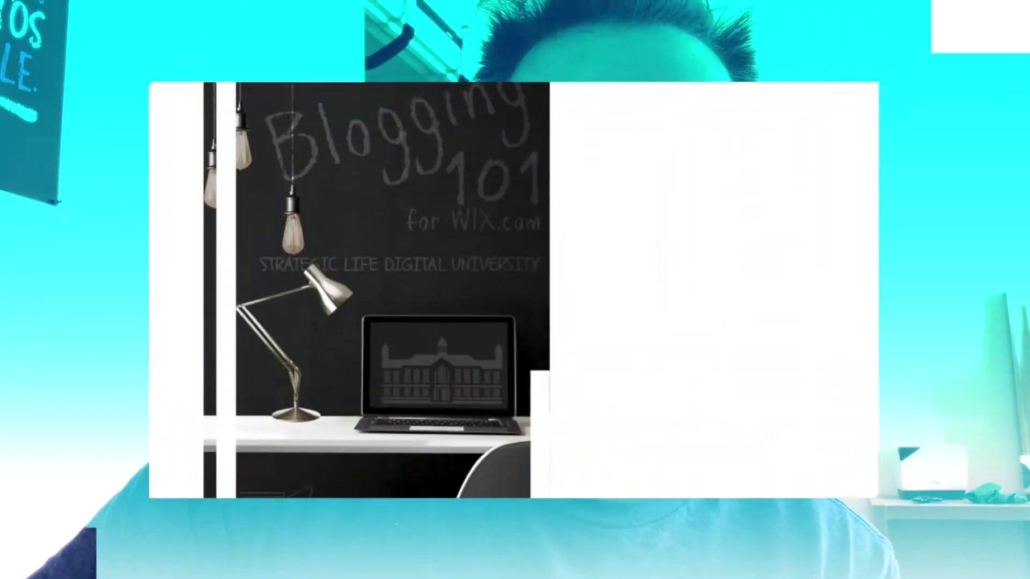
scroll(93, 401, "up", 3)
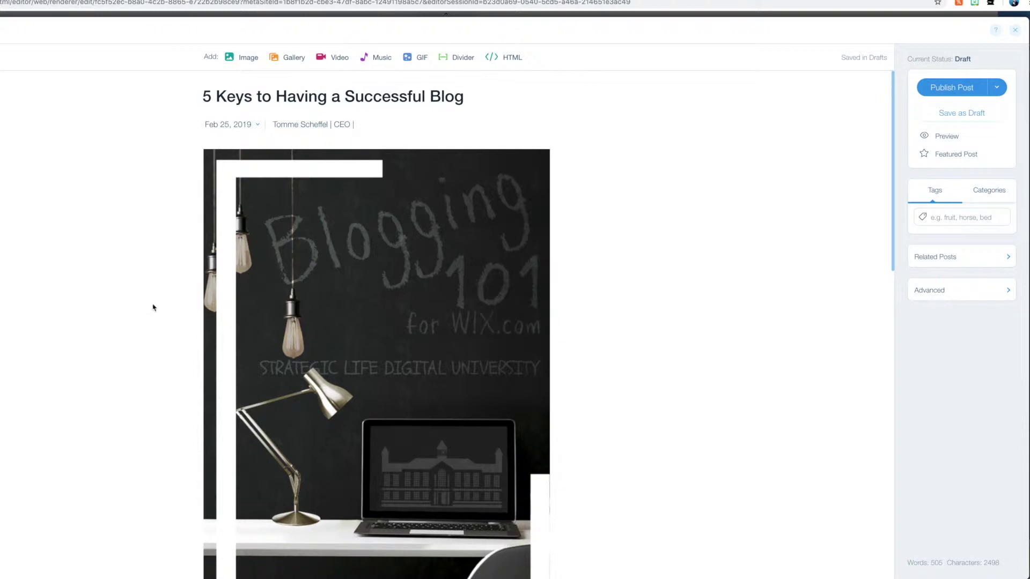
scroll(168, 311, "down", 1)
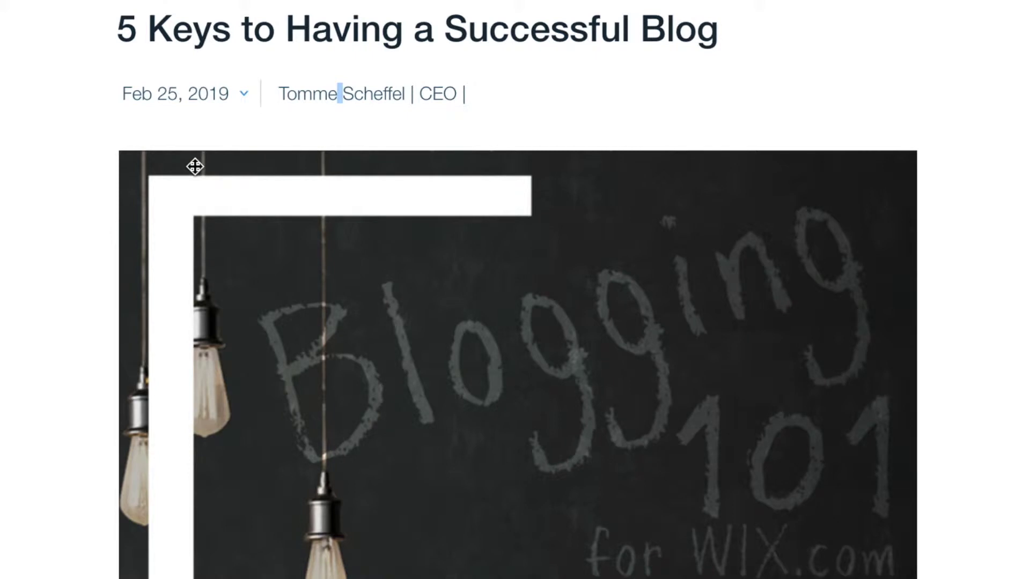
left_click(78, 191)
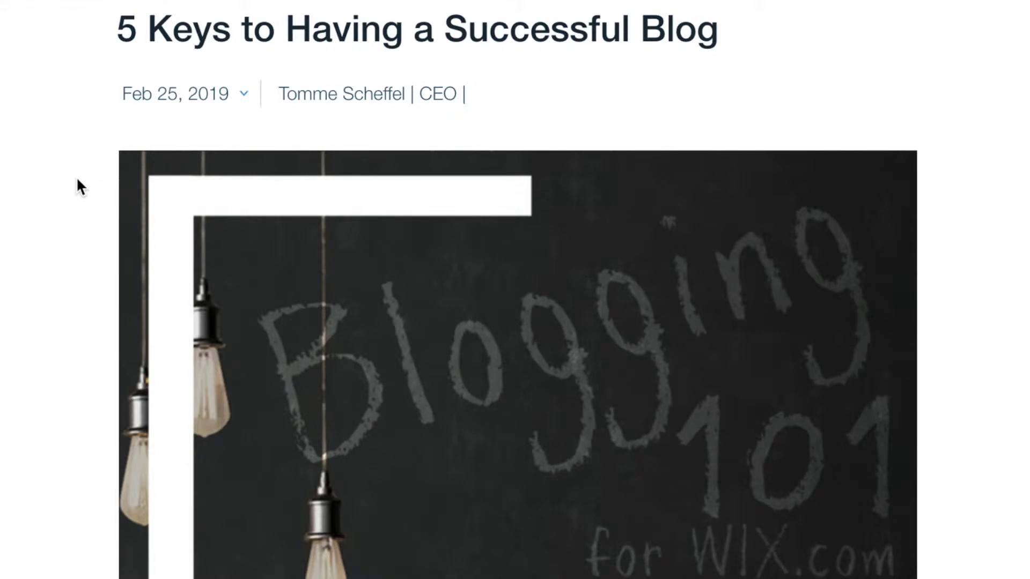
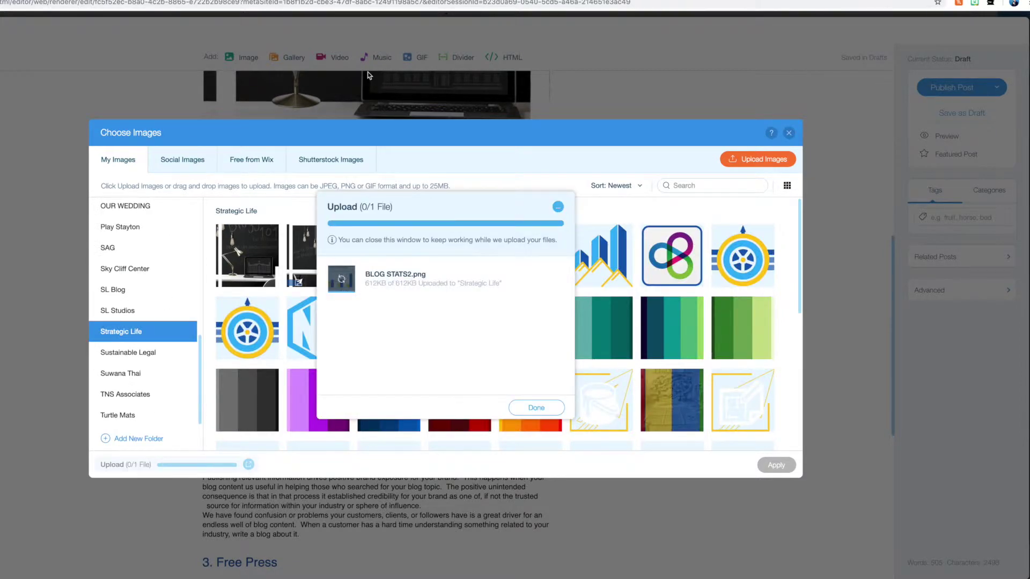
Step: Finish uploading BLOG STATS2.png to the Strategic Life folder and close the image chooser
left_click(537, 393)
left_click(789, 132)
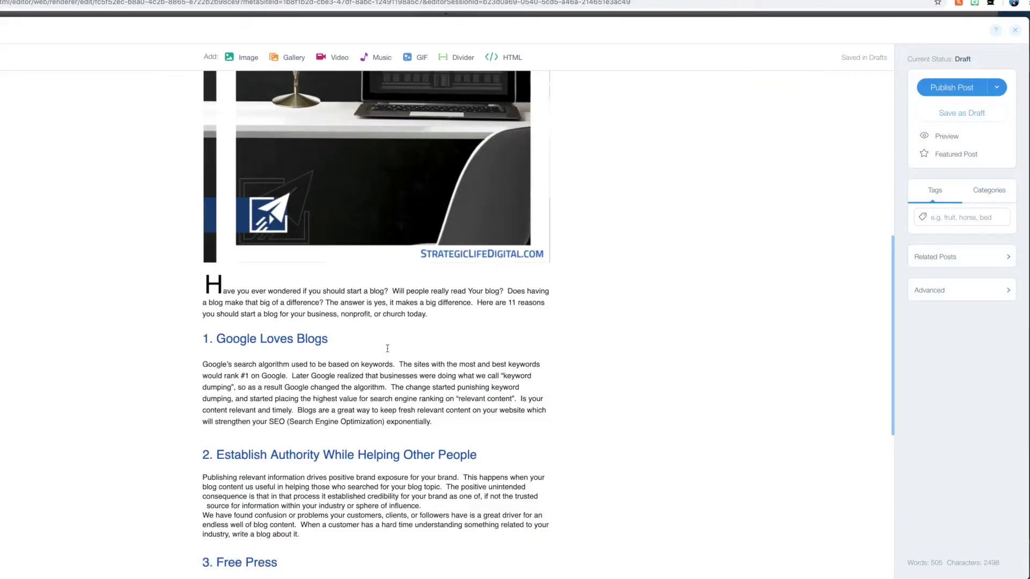
scroll(306, 325, "down", 2)
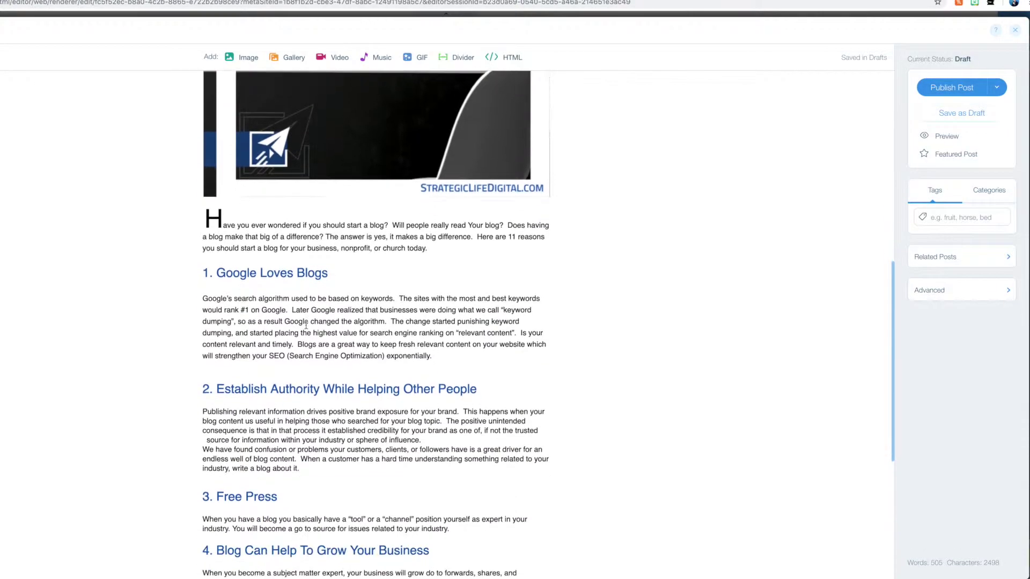
scroll(306, 325, "down", 1)
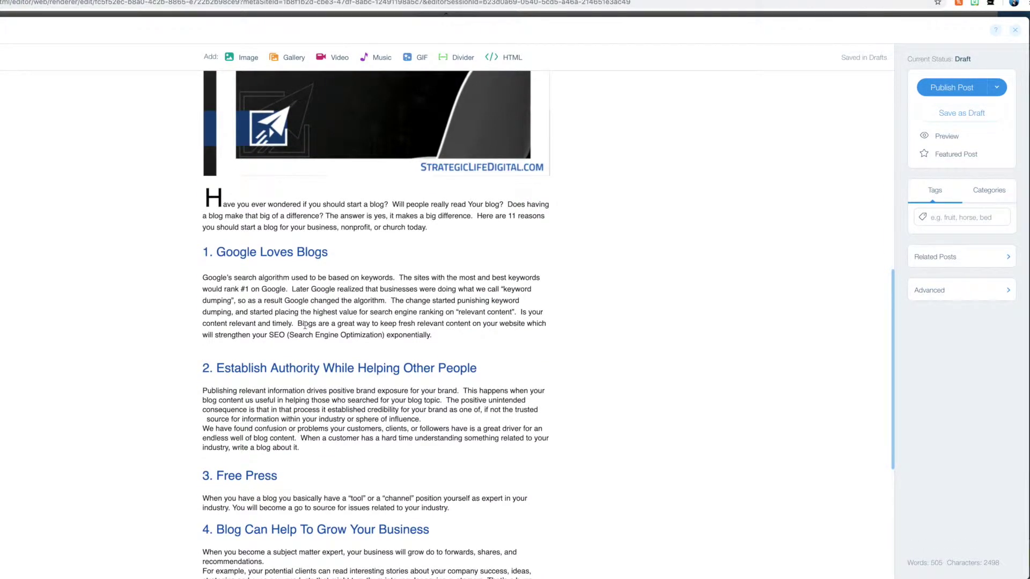
scroll(305, 325, "down", 10)
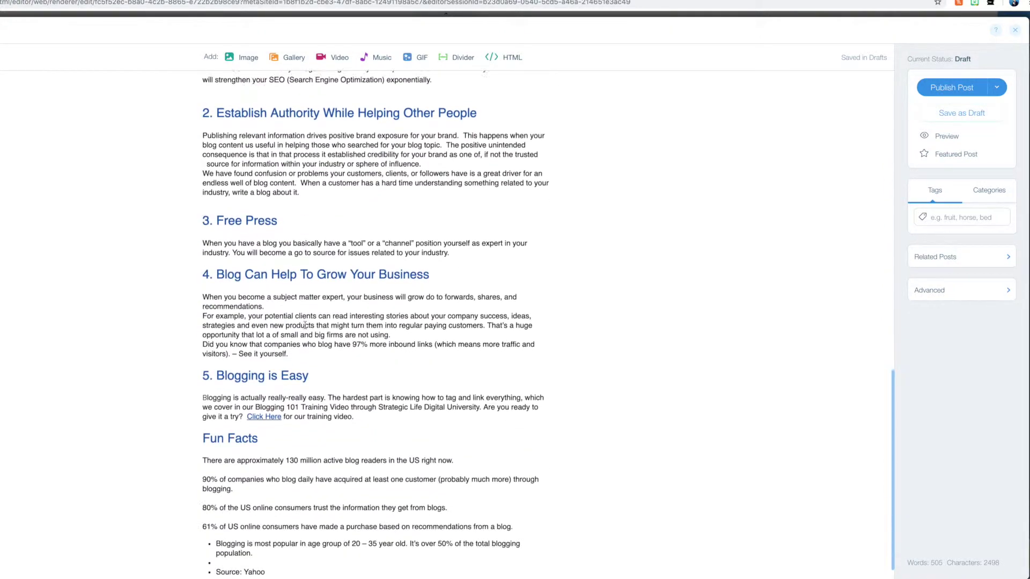
Step: Insert the BLOG STATS2.png chart between the fifth section and Fun Facts with spacing above it, and save the post as a draft
scroll(305, 325, "down", 1)
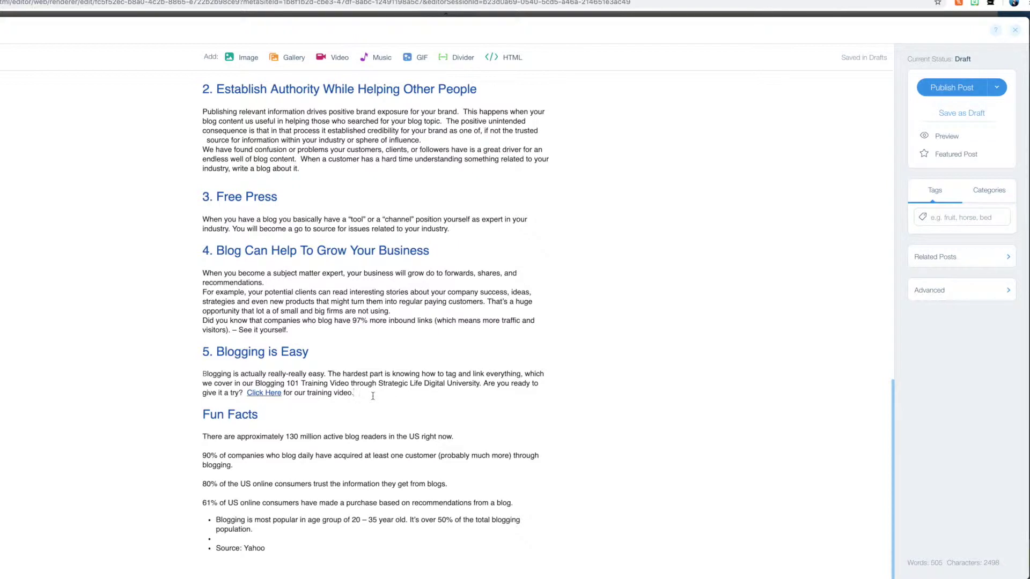
key("Return")
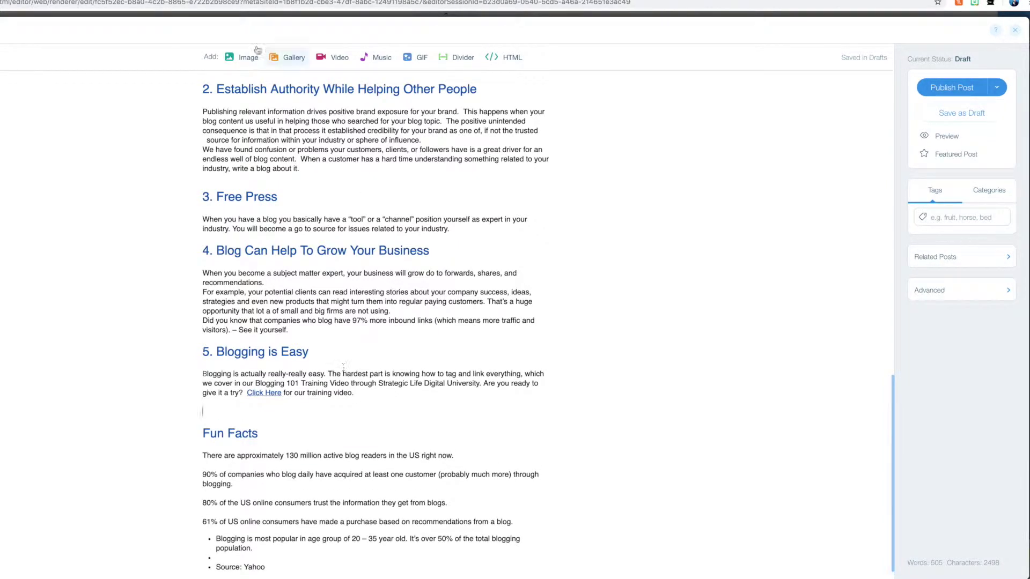
left_click(239, 58)
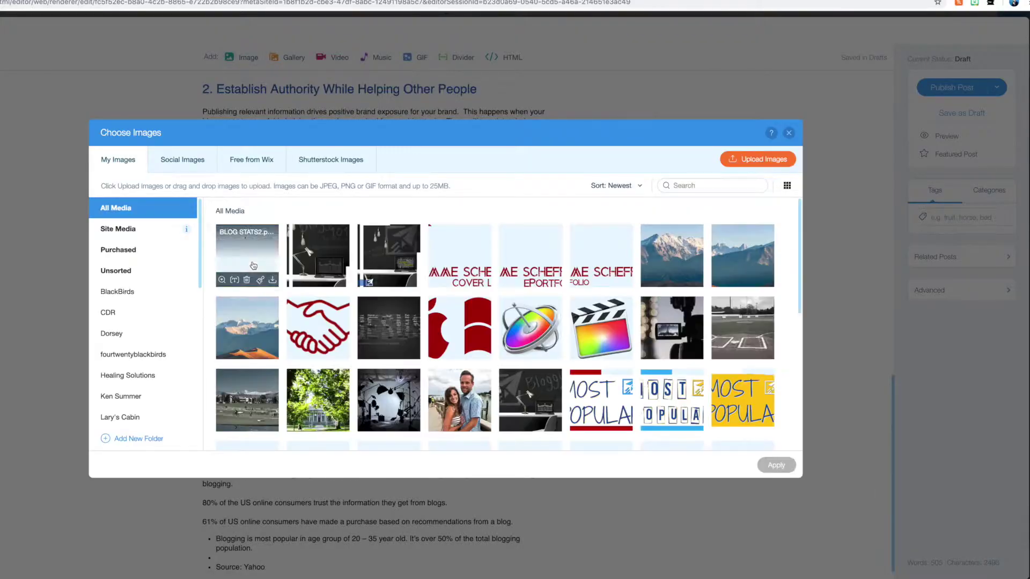
double_click(257, 268)
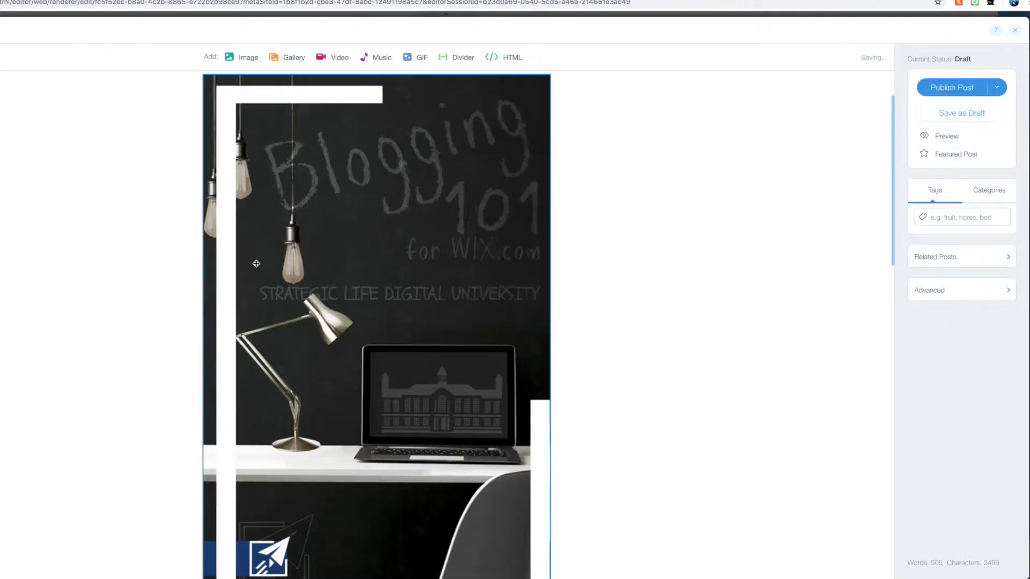
scroll(262, 270, "down", 20)
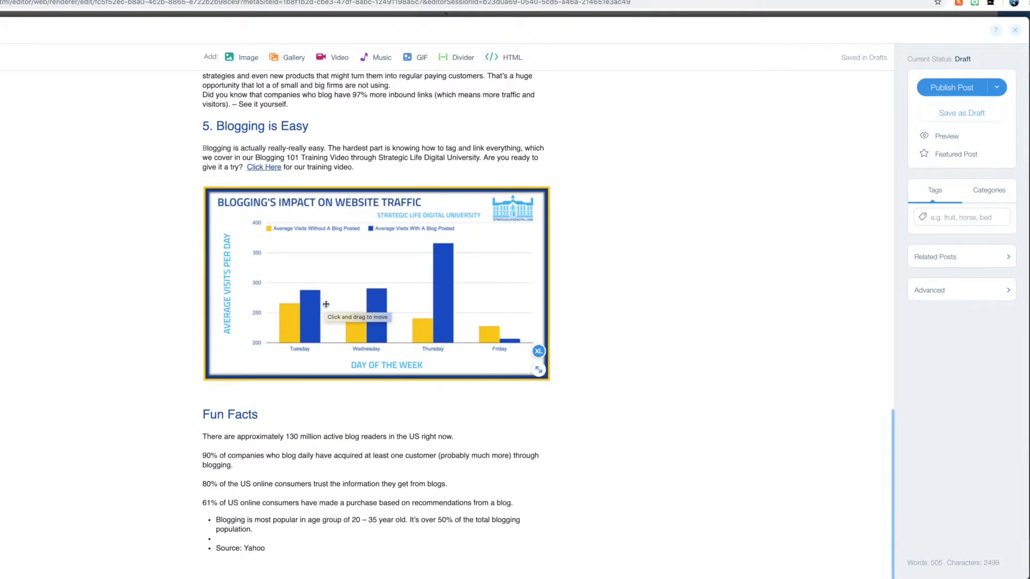
left_click(332, 289)
key("Return")
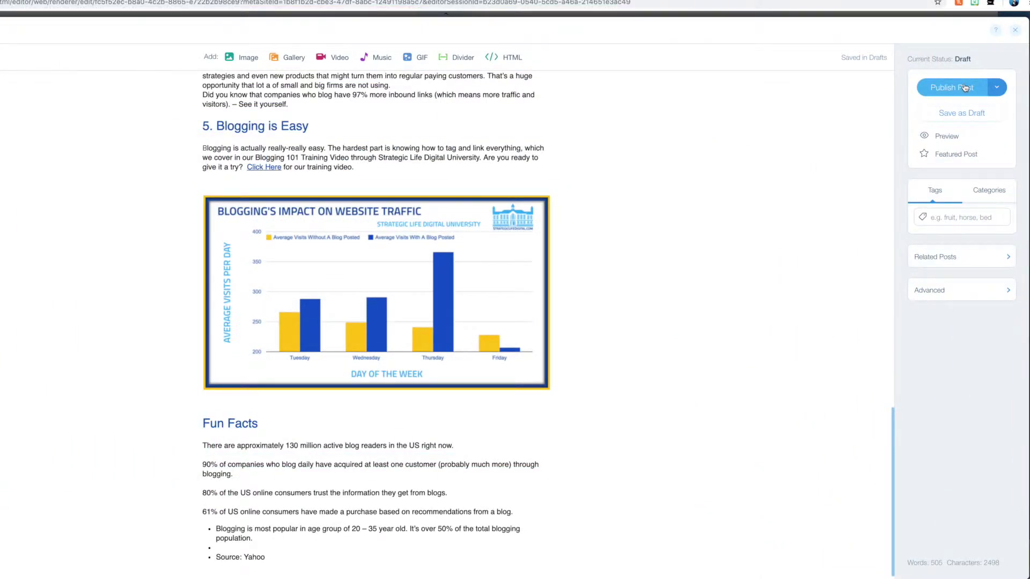
left_click(973, 114)
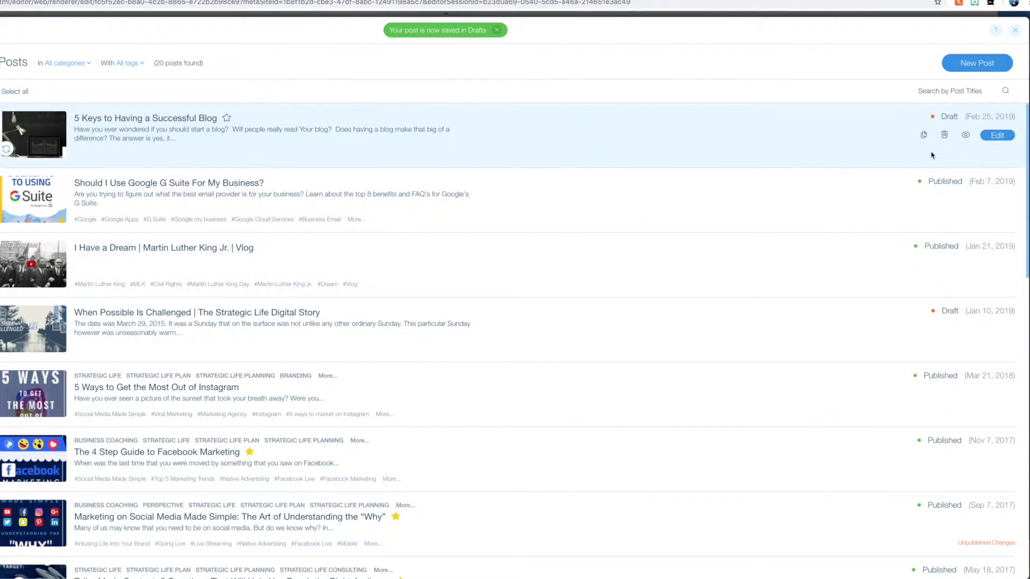
Step: Reopen the "5 Keys to Having a Successful Blog" draft and add the existing tags SEO, Web Design, Google and Vlog
left_click(993, 138)
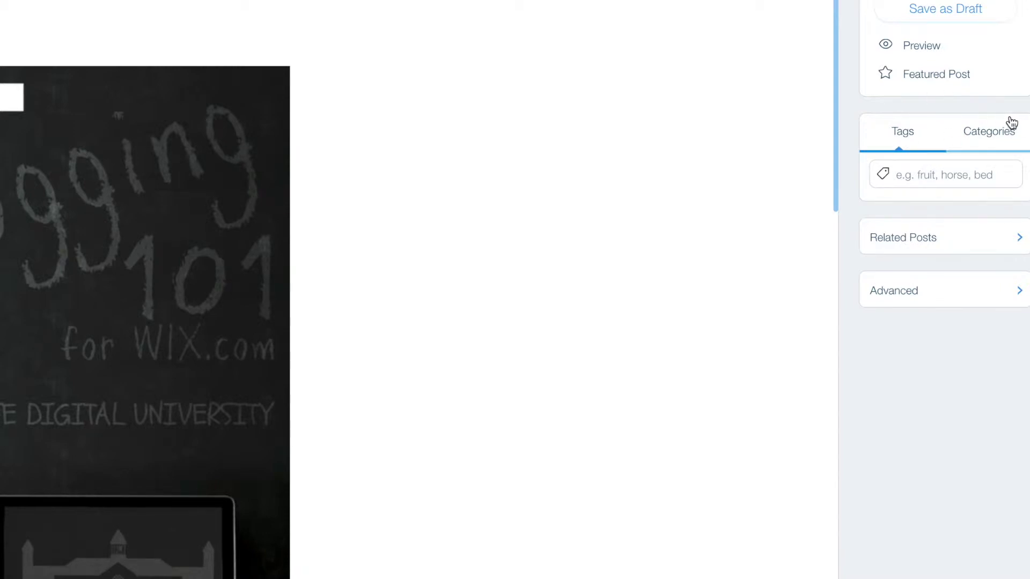
left_click(929, 176)
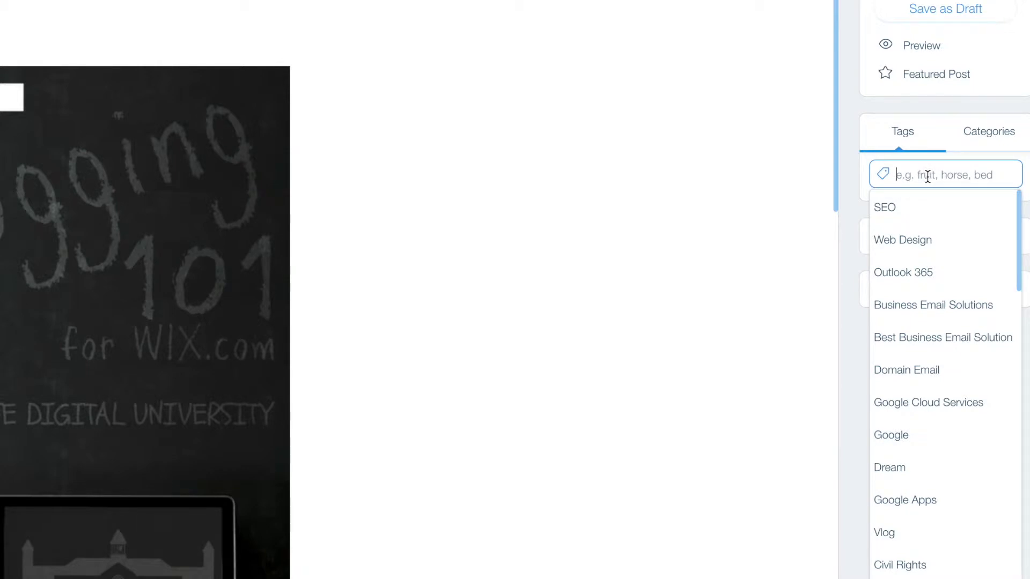
scroll(970, 304, "down", 10)
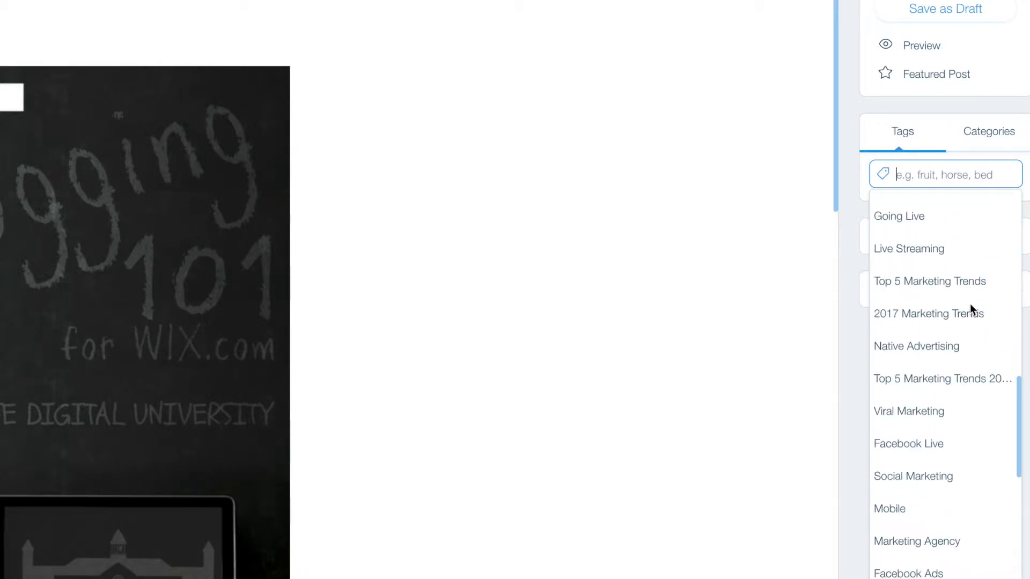
scroll(970, 310, "down", 4)
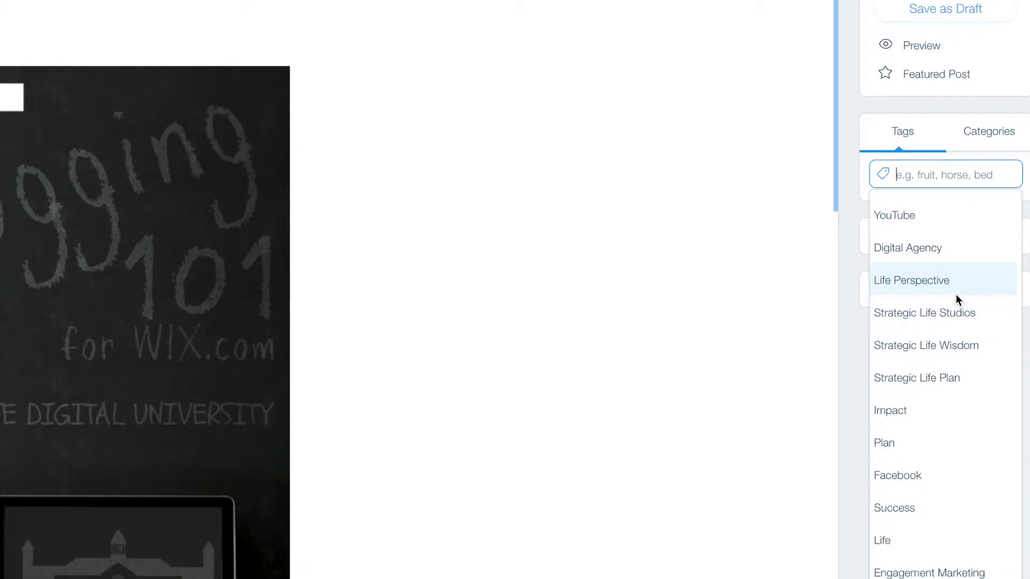
scroll(953, 303, "up", 15)
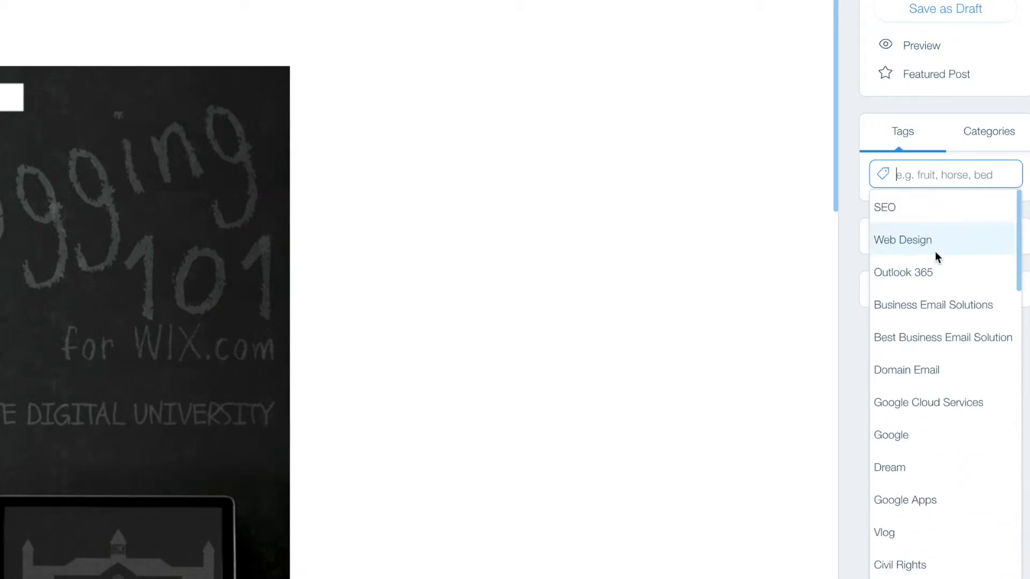
left_click(912, 212)
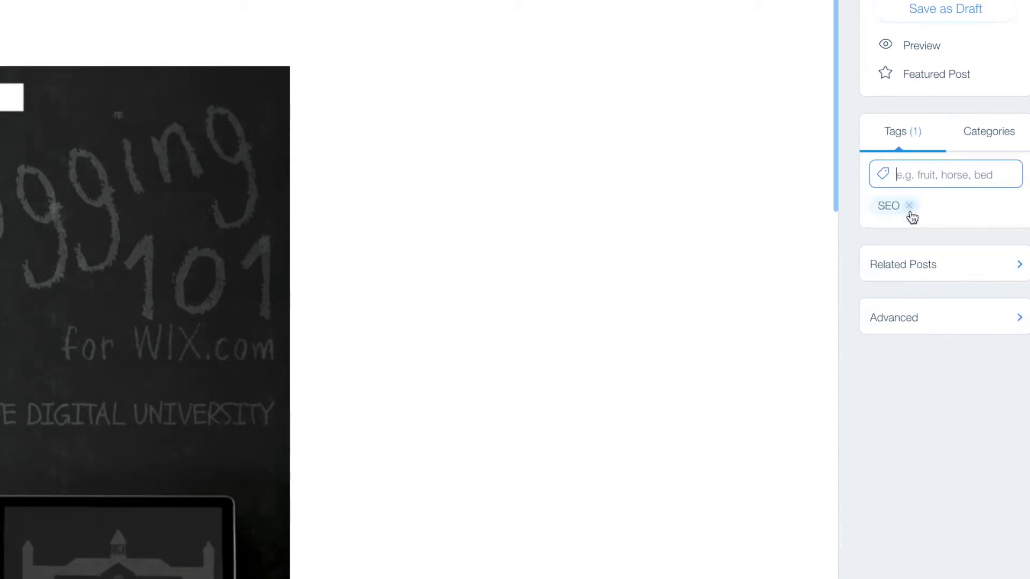
left_click(917, 177)
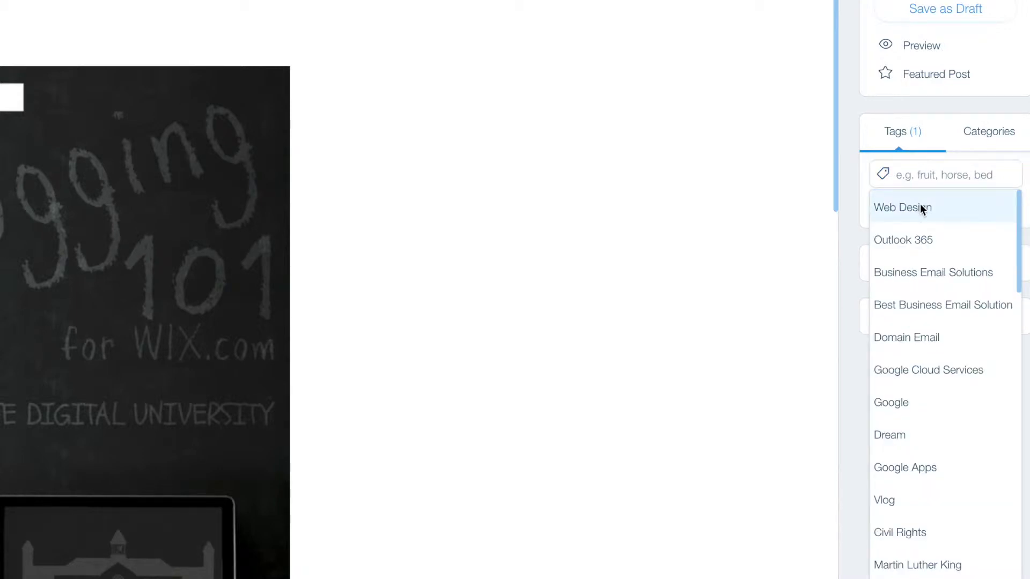
left_click(919, 204)
left_click(900, 355)
left_click(932, 177)
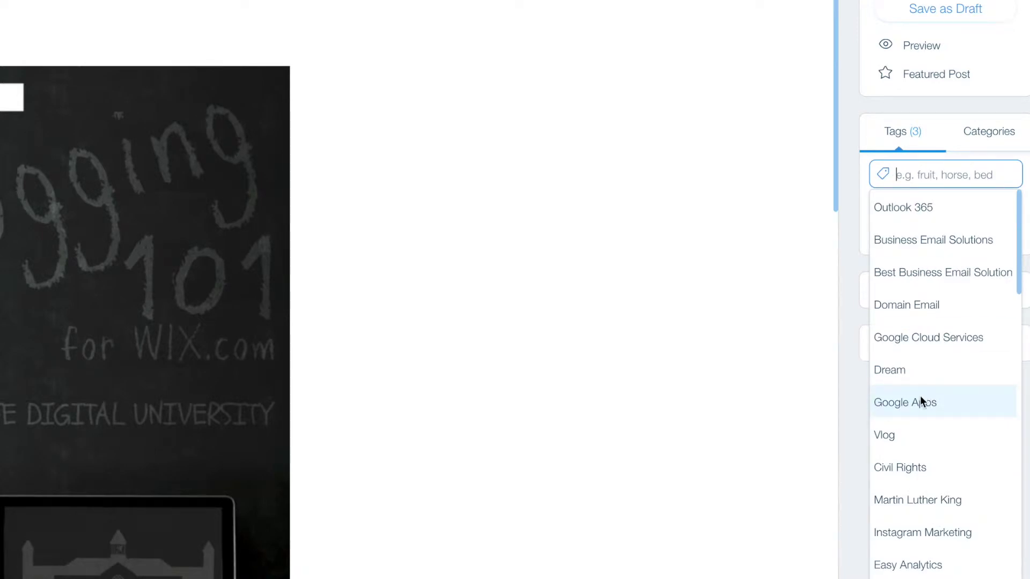
left_click(897, 439)
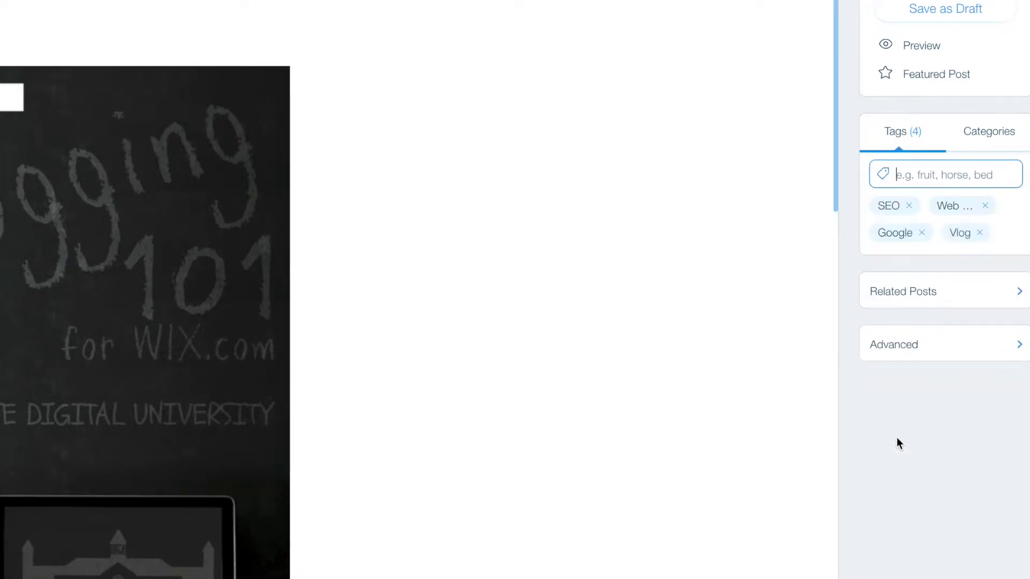
Step: Add the custom tags "Strategic Life Digital" and "Blogging 101" to the post
type("Strategic Life Digital")
key("Return")
type("B")
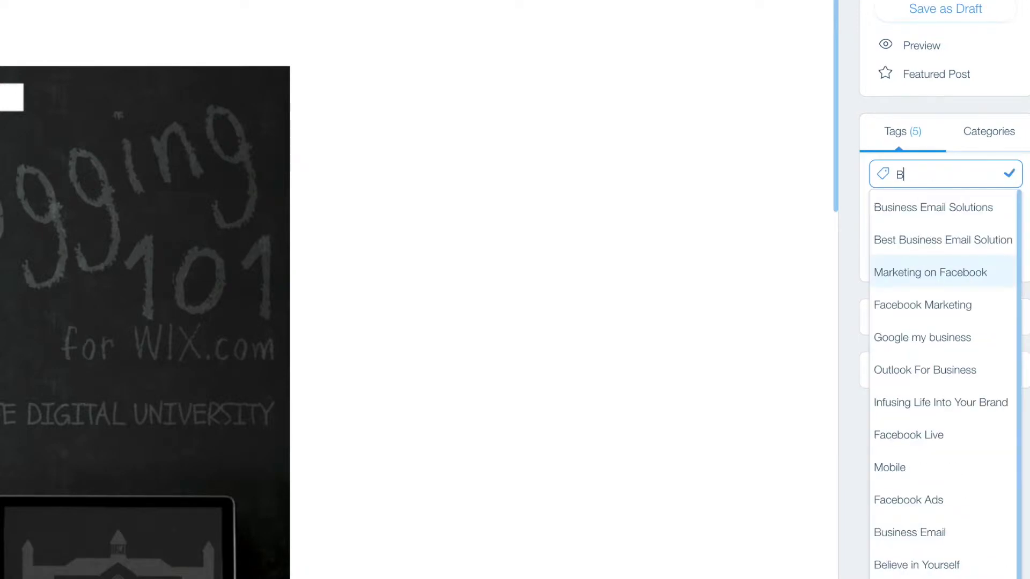
type("logging 101")
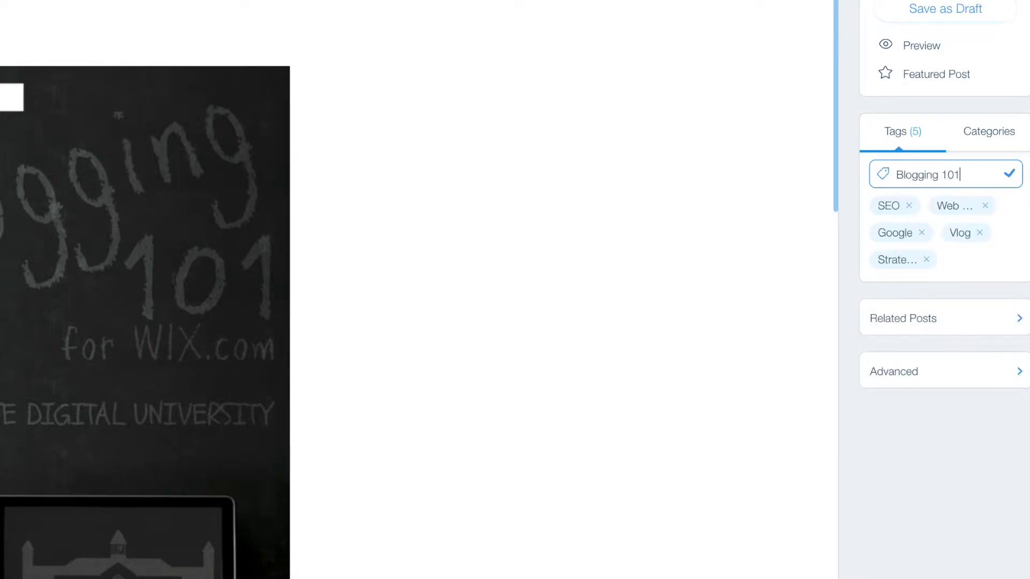
key("Return")
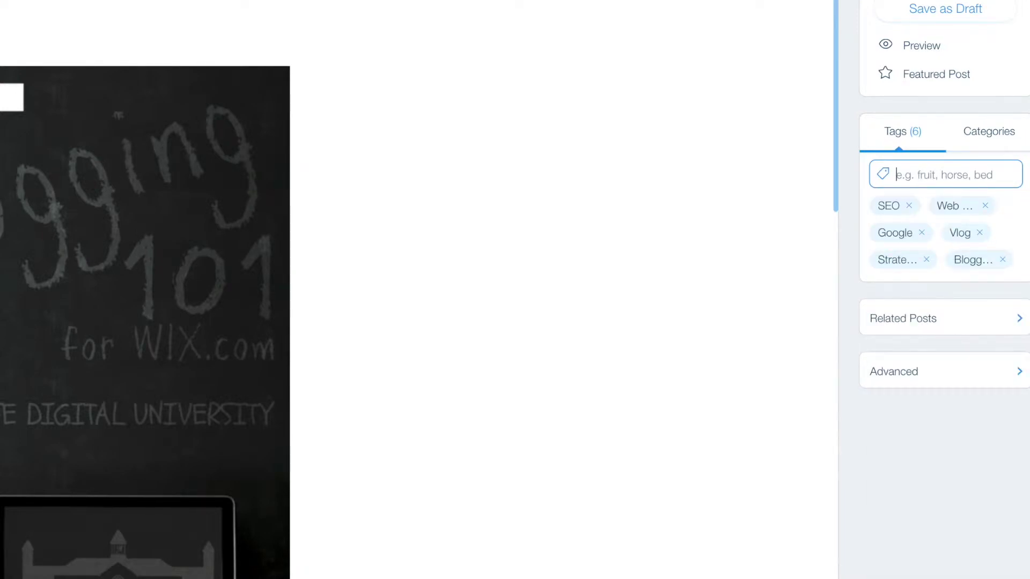
Step: Add the tag "5 keys to a Successful Blog", correcting the spelling of "successful" and capitalizing its last two words
type("5 k")
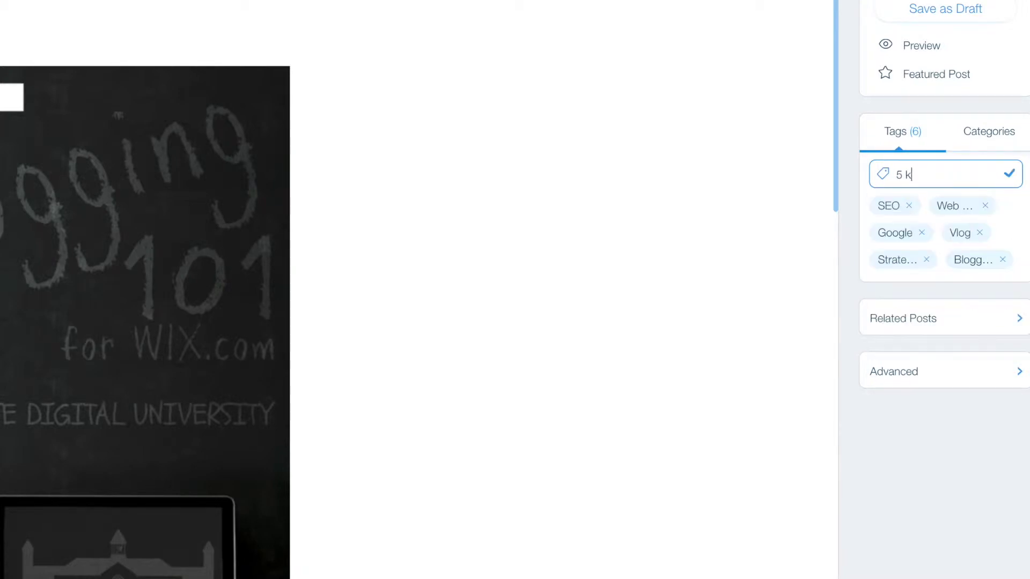
type("eys to a sucessful blog")
right_click(963, 175)
left_click(946, 185)
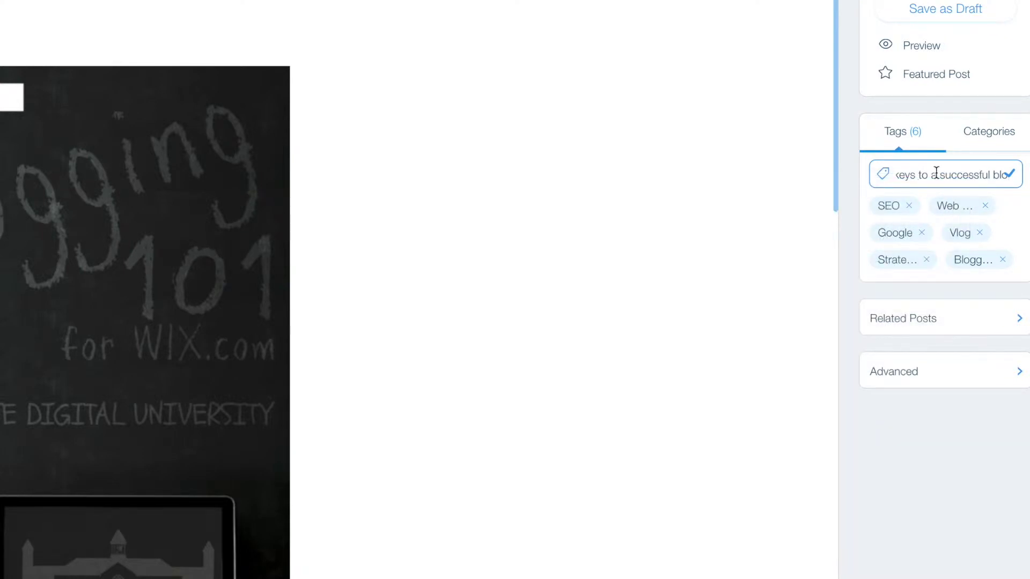
left_click(944, 174)
key("BackSpace")
type("S")
left_click(999, 174)
key("BackSpace")
type("B")
key("Return")
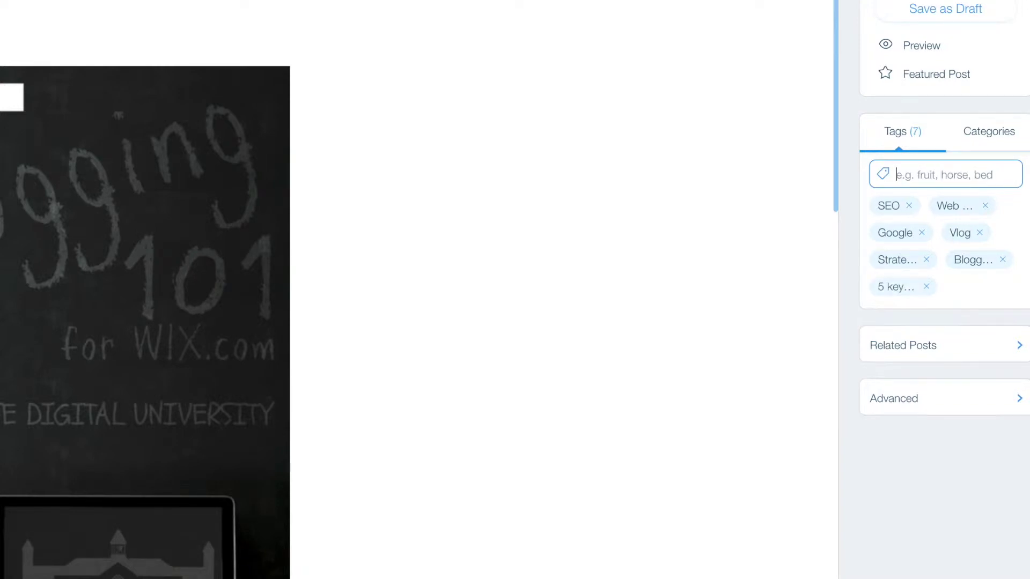
Step: Add the platform tags "Wix.com", "Wordpress" and "Blogger" to the post
type("W")
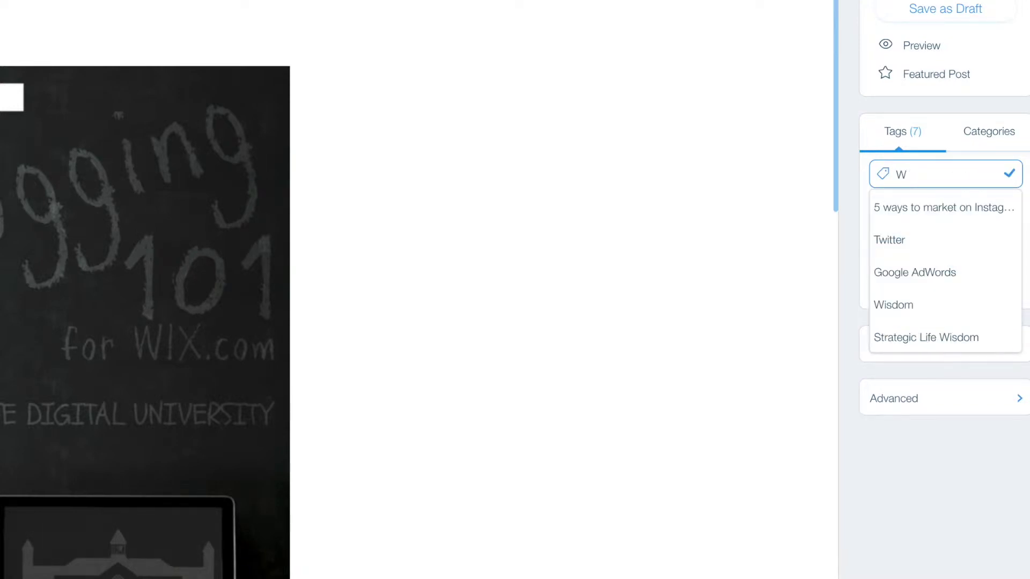
type("ix")
key("BackSpace")
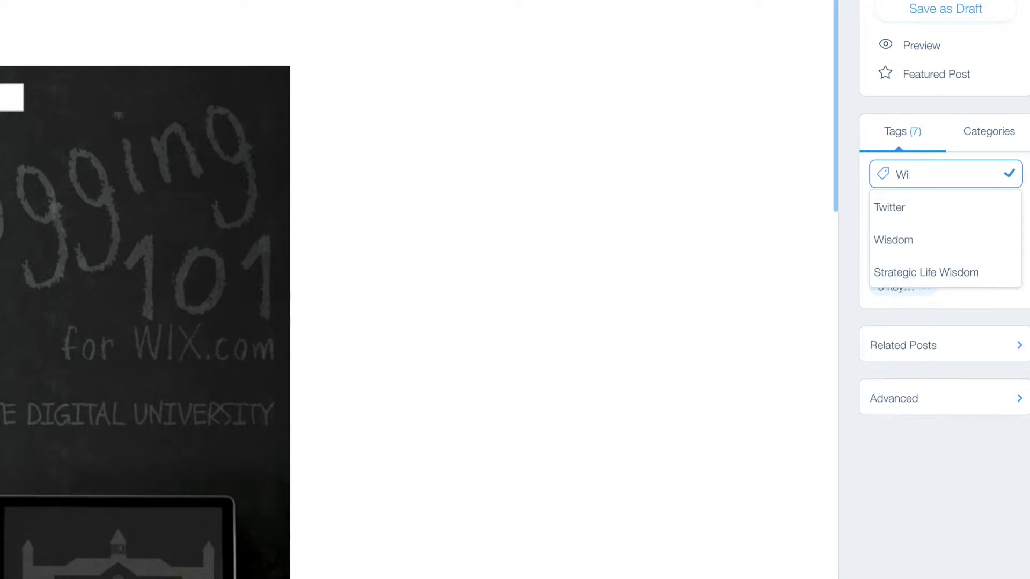
type("x.com")
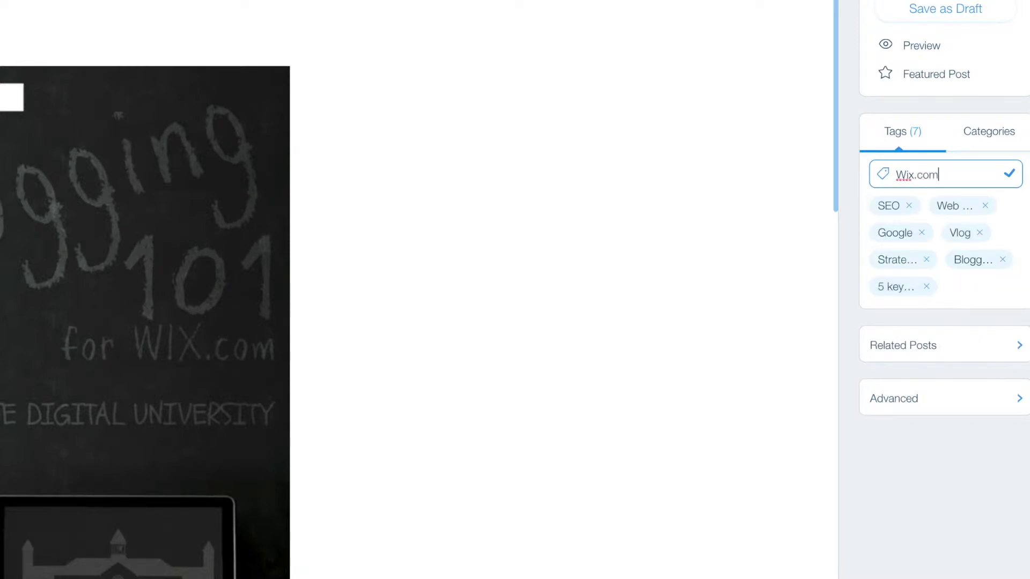
key("Return")
type("Word")
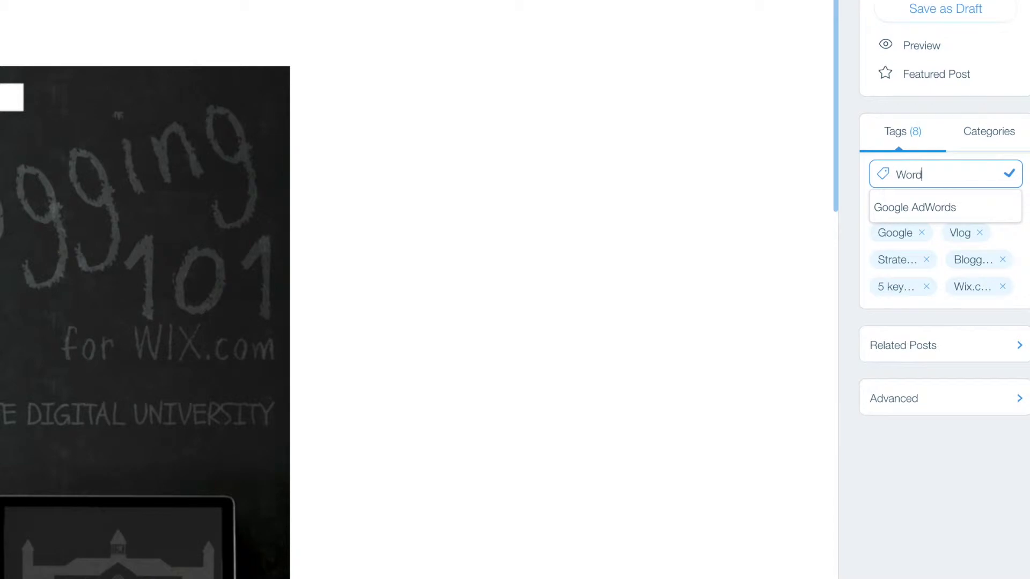
type("press Vl")
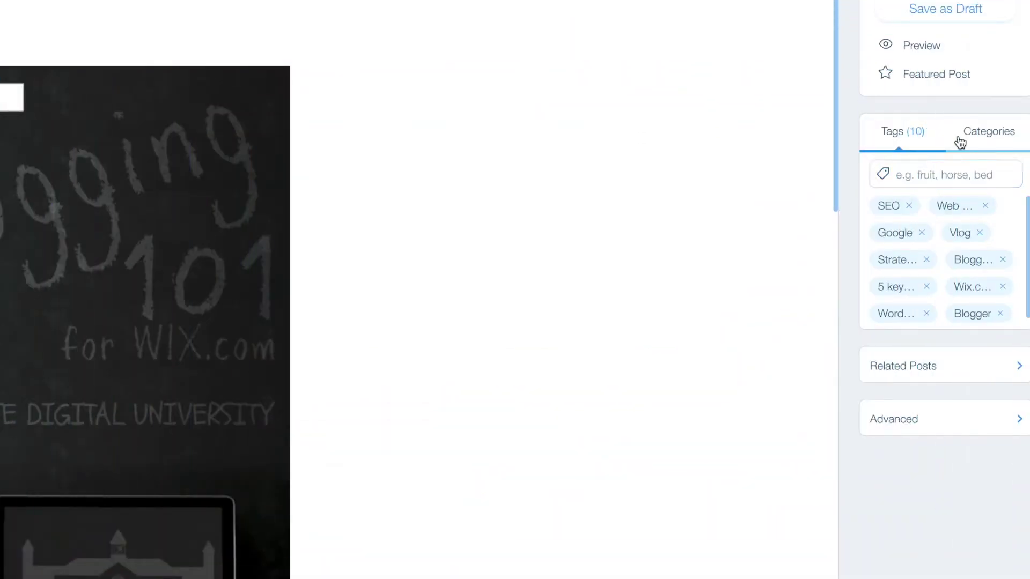
Step: Assign the post to the existing categories Digital Marketing and Top 5
left_click(958, 143)
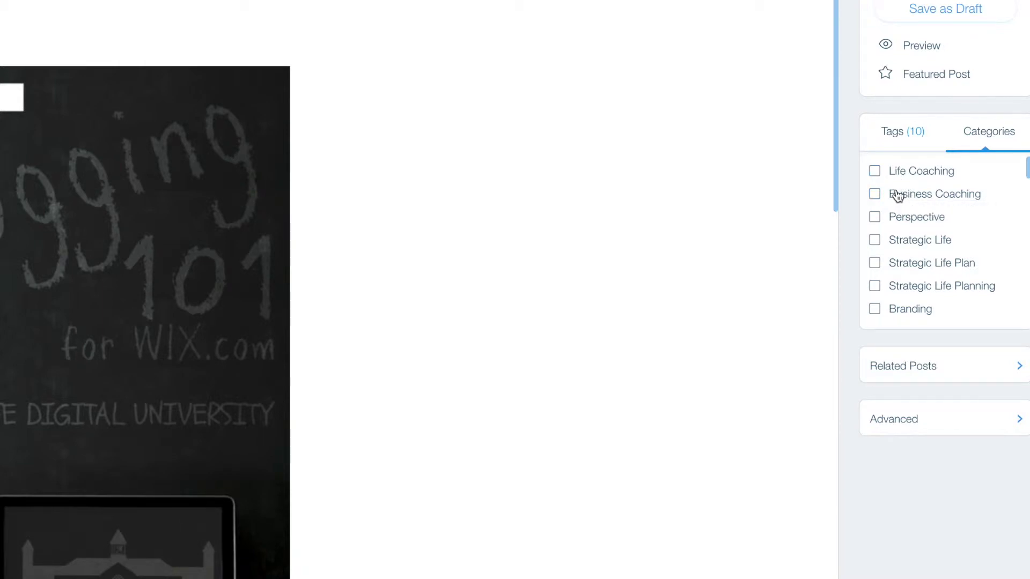
scroll(891, 283, "down", 2)
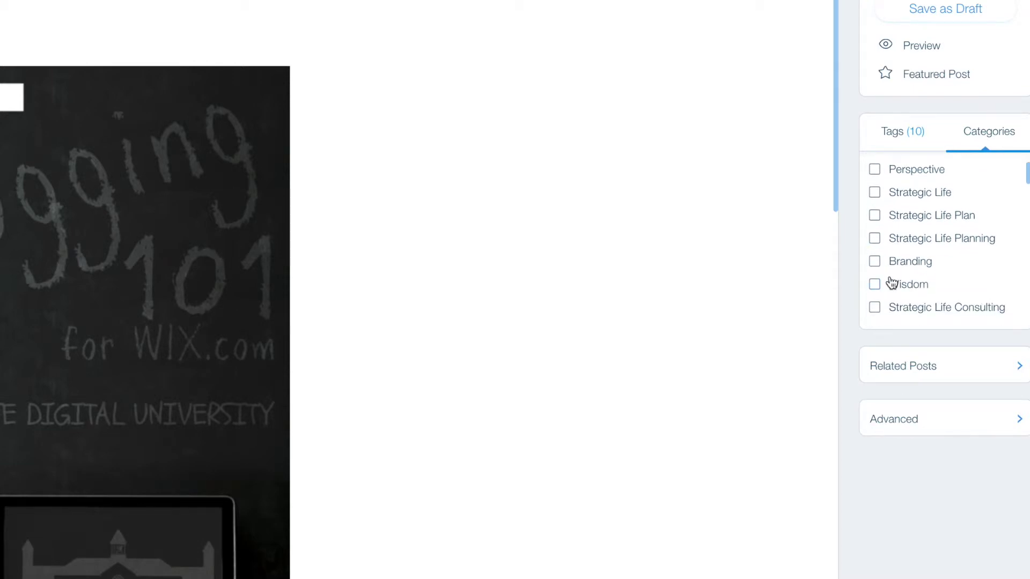
scroll(885, 277, "down", 3)
left_click(875, 278)
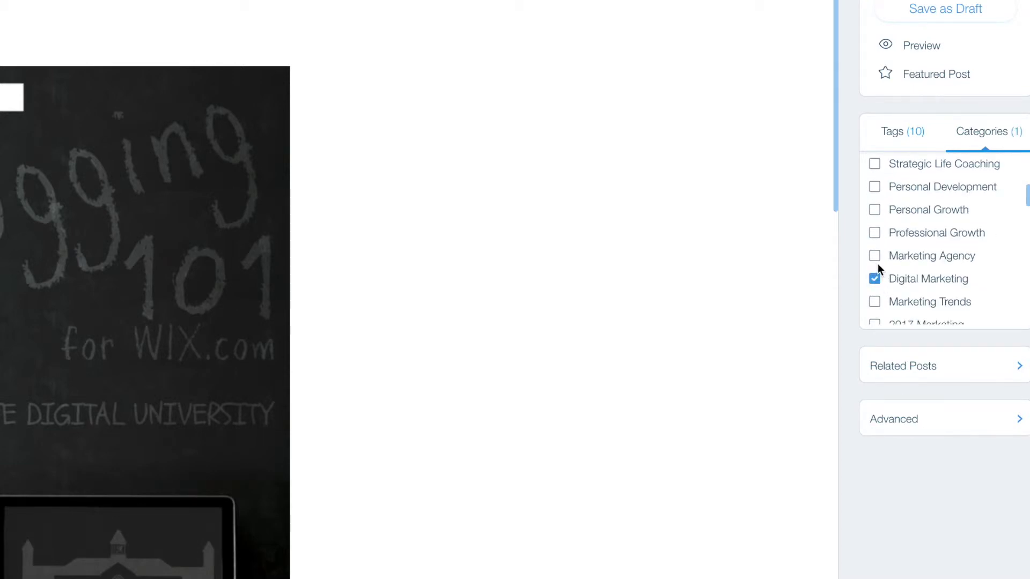
scroll(877, 267, "down", 2)
left_click(875, 261)
scroll(877, 268, "down", 2)
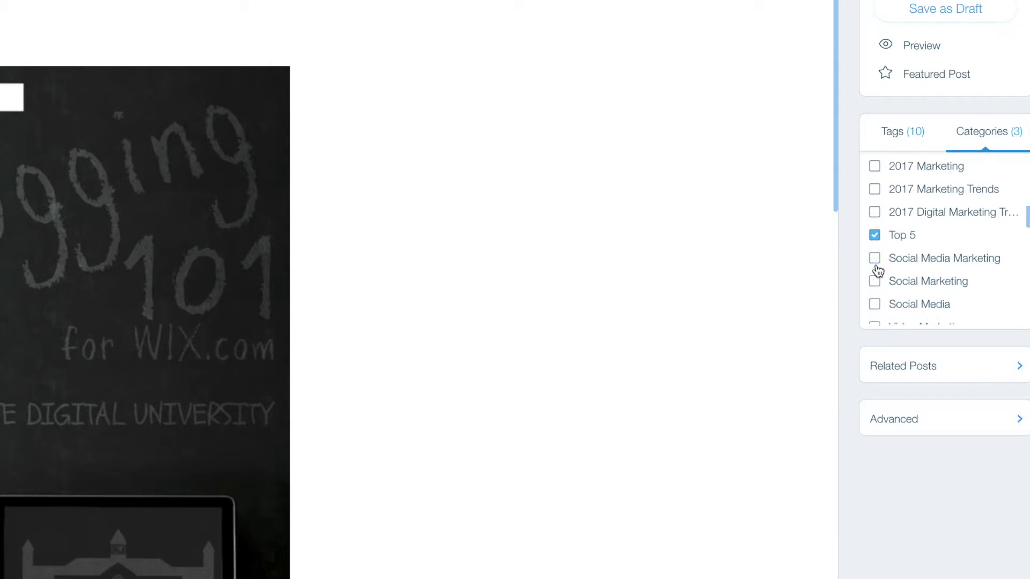
Step: Assign the SEO category and add the new categories Blogging 101, Why You Should Blog and Successful Blogging
scroll(875, 270, "down", 10)
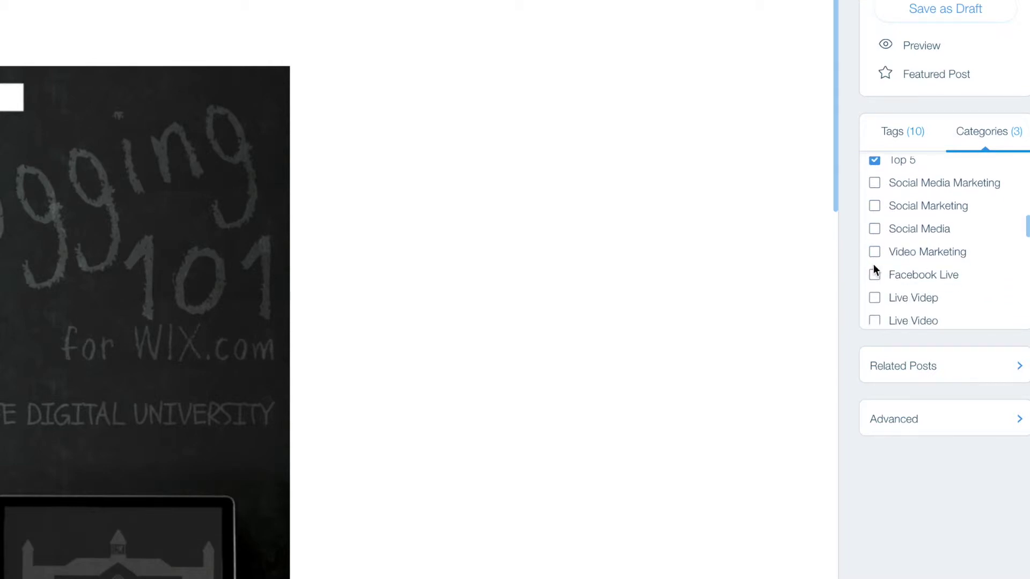
scroll(876, 271, "down", 5)
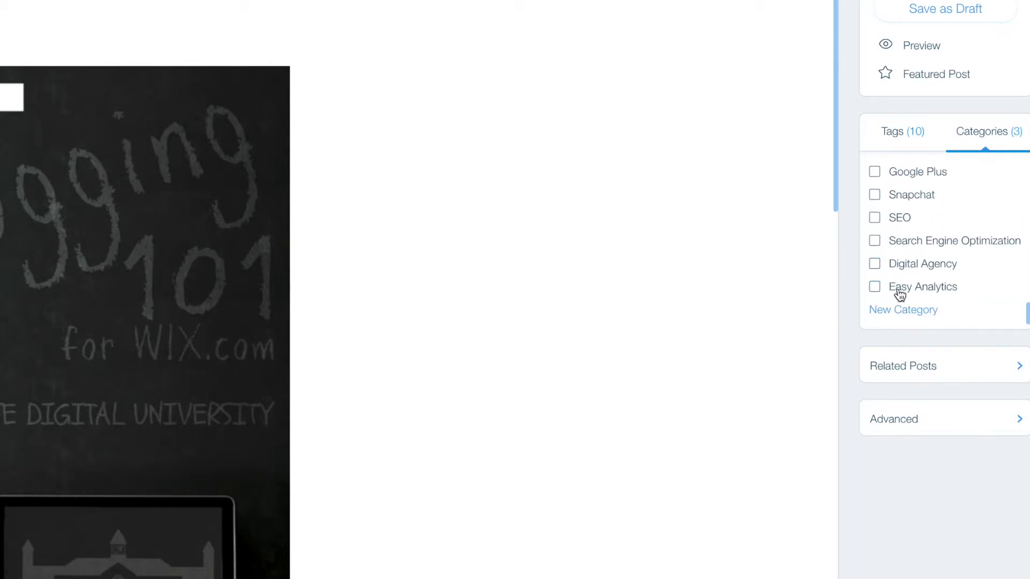
left_click(873, 218)
scroll(877, 219, "up", 3)
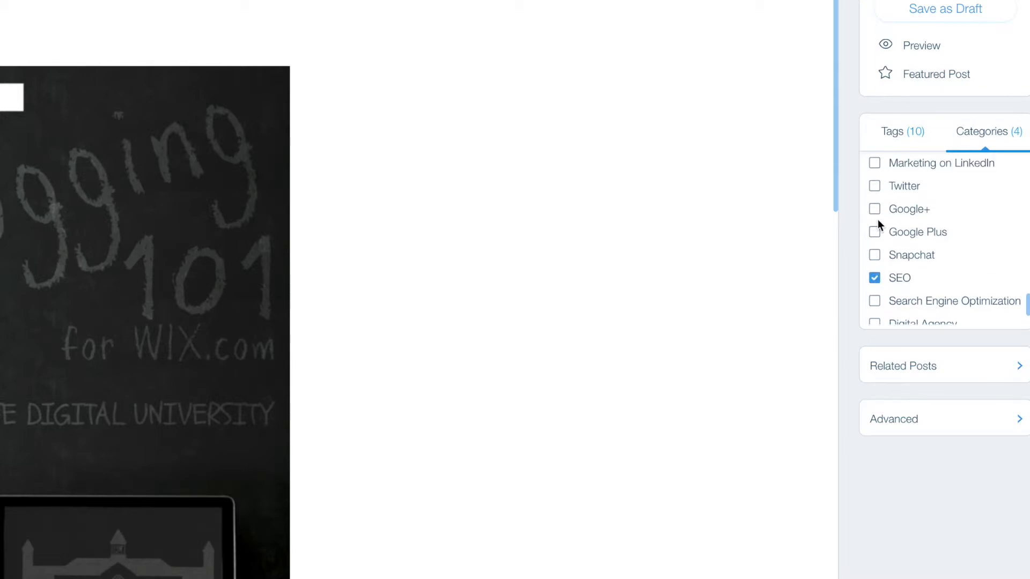
scroll(877, 225, "up", 2)
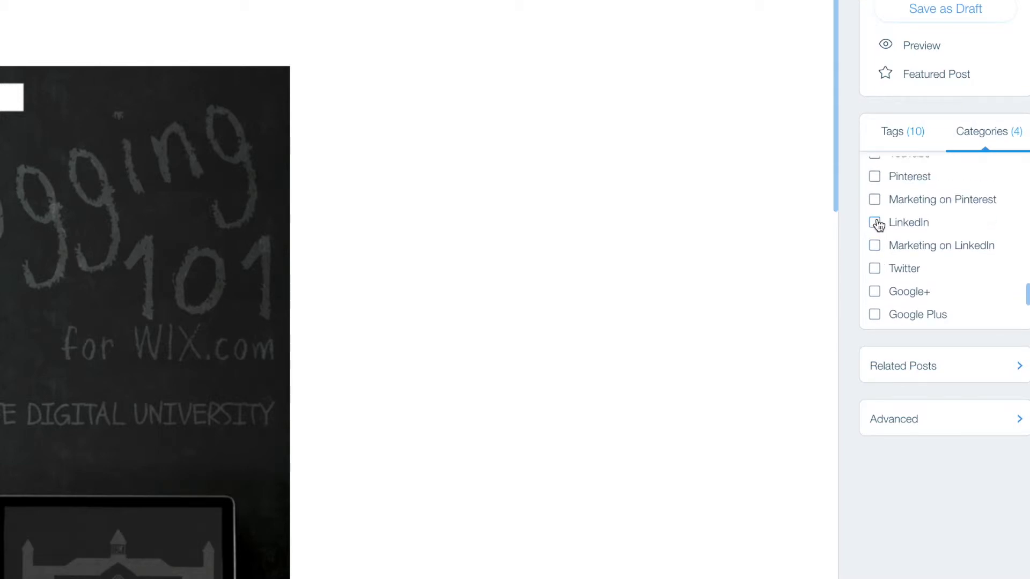
scroll(878, 224, "down", 3)
Step: Add the "Marketing on Social Media Made Simple" article as a related post
left_click(981, 377)
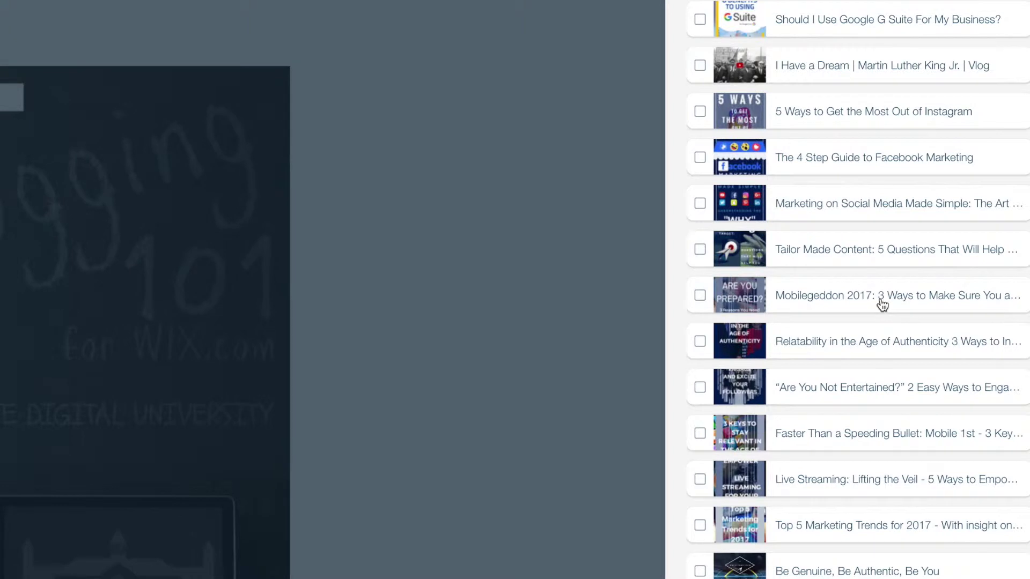
scroll(882, 305, "down", 2)
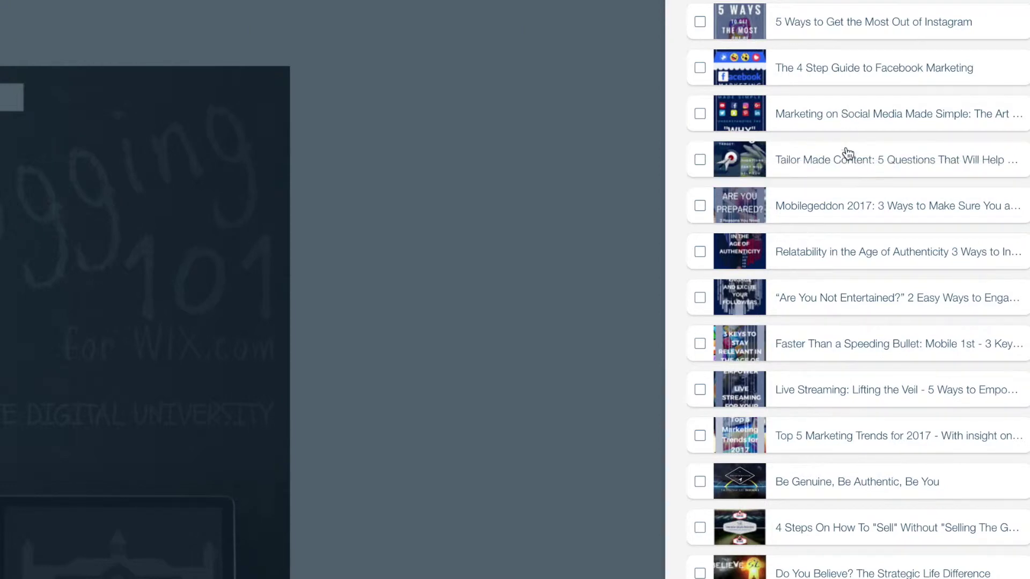
left_click(840, 126)
left_click(992, 577)
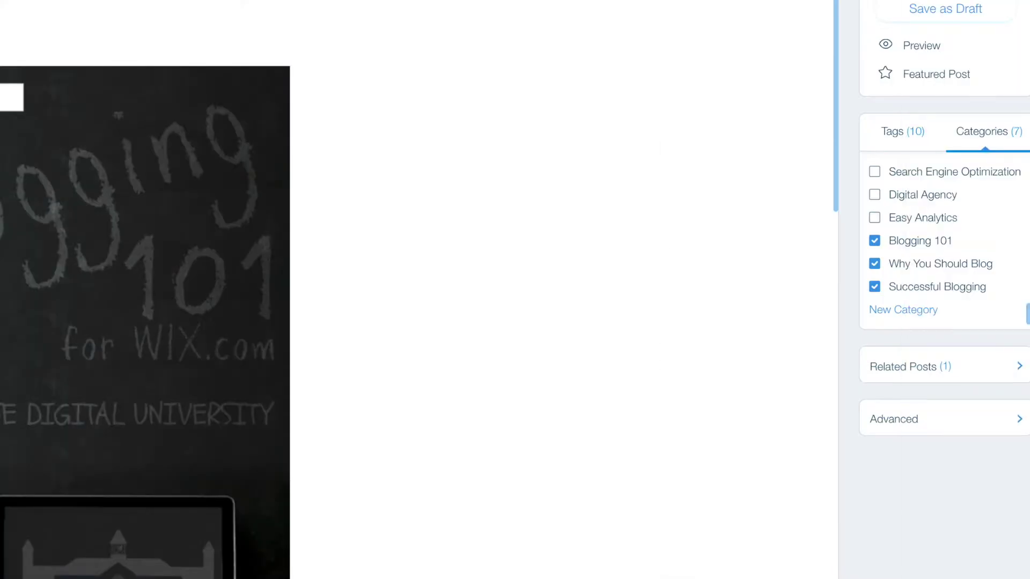
Step: Set the permalink to "Blogging-101" and write a meta description on learning the 5 keys to a relevant blog that raises Google ranking and website traffic
left_click(964, 423)
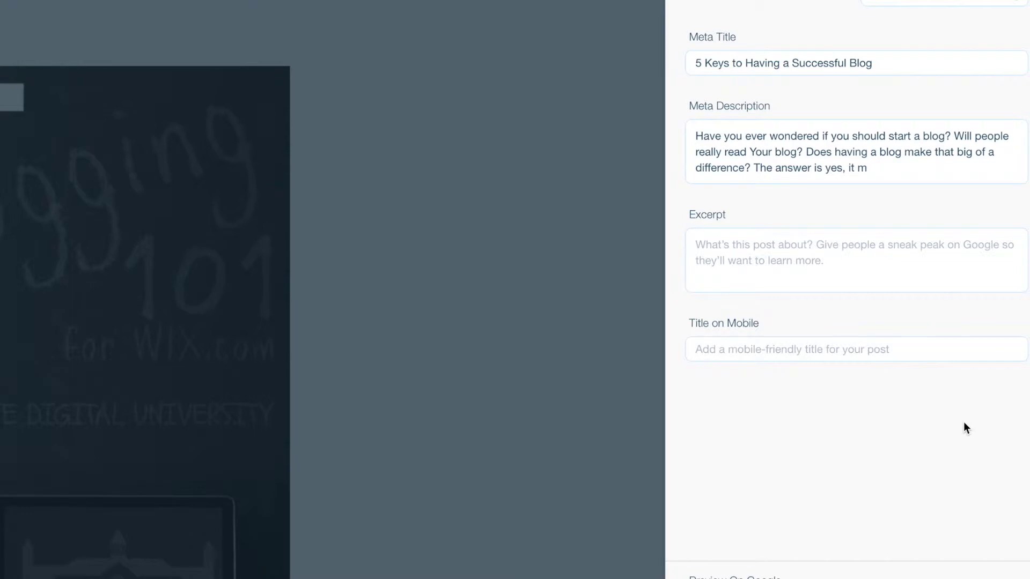
left_click(874, 2)
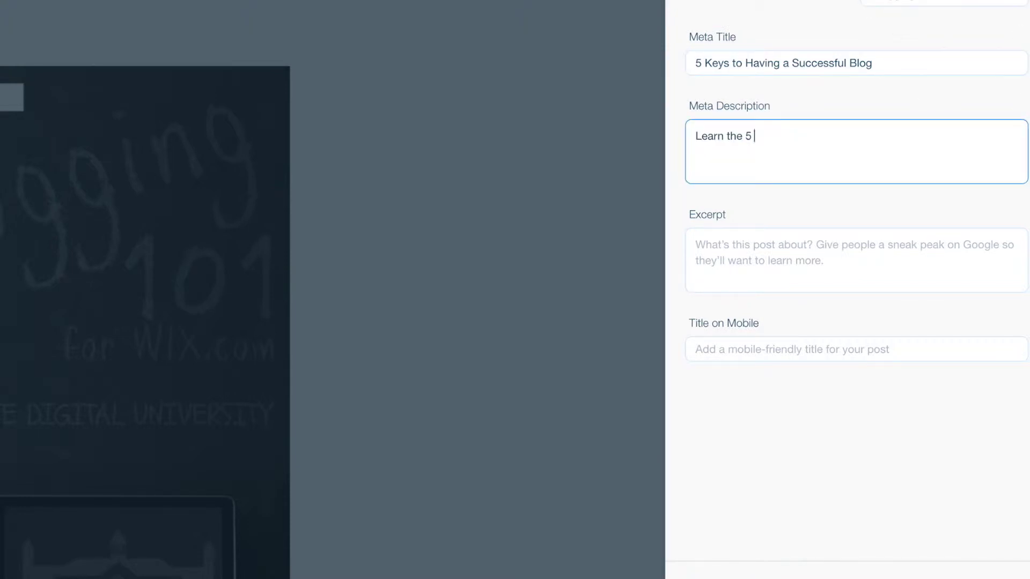
type("ys to having")
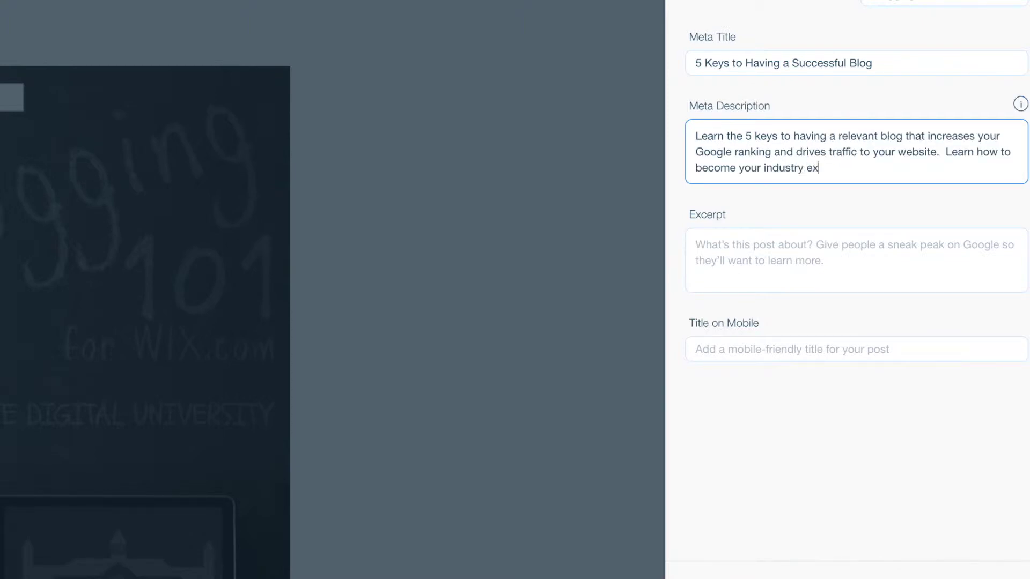
type("pert.")
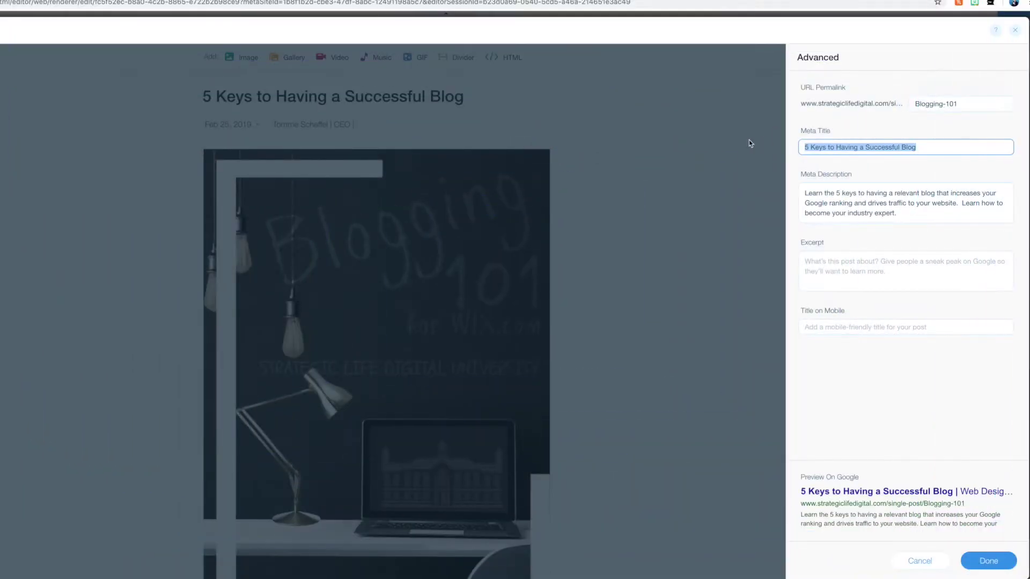
Step: Set the title on mobile to "5 Keys to Having a Successful Blog" and save the advanced settings
left_click(847, 324)
type("5 Keys to Having a Successful Blog")
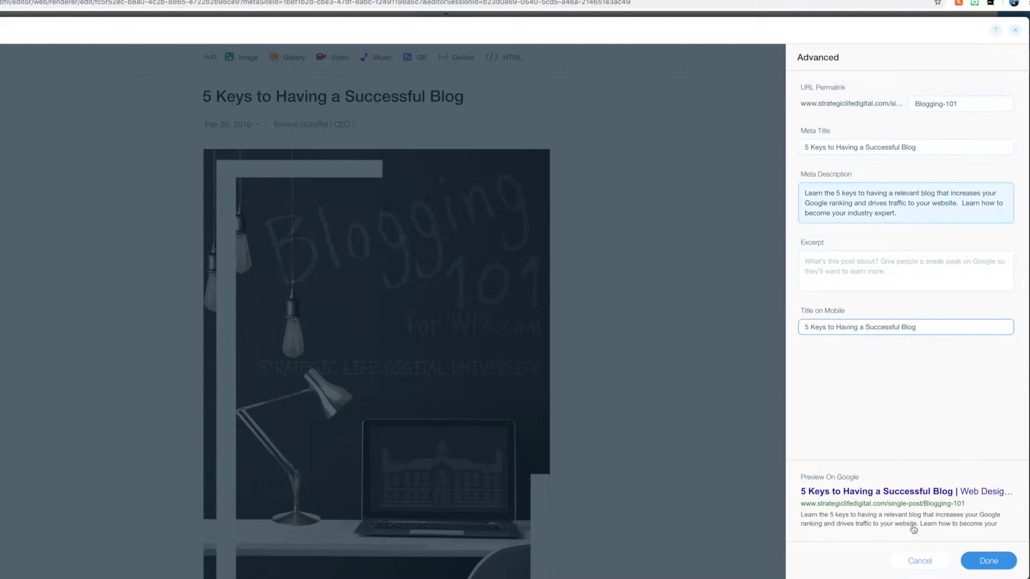
left_click(986, 559)
Step: Copy the "1. Google Loves Blogs" heading and its paragraph into the post's excerpt and save the advanced settings
scroll(716, 387, "down", 10)
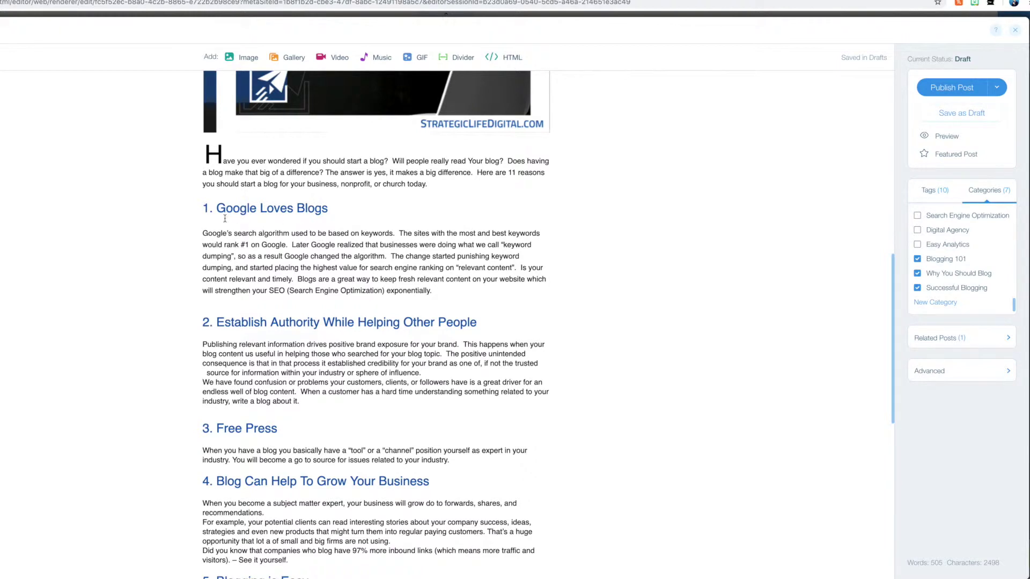
left_click_drag(205, 209, 443, 290)
key("super+c")
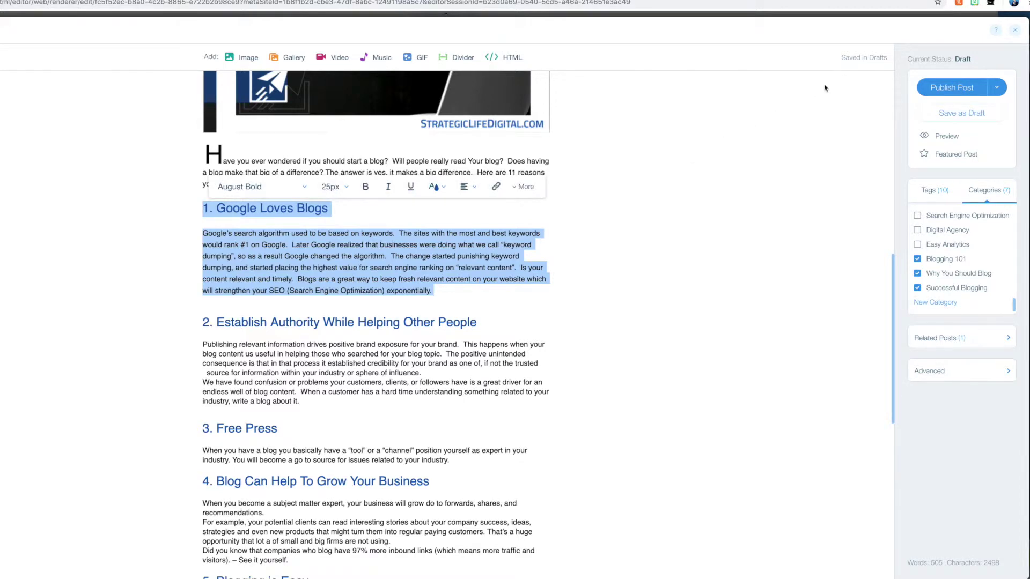
left_click(944, 371)
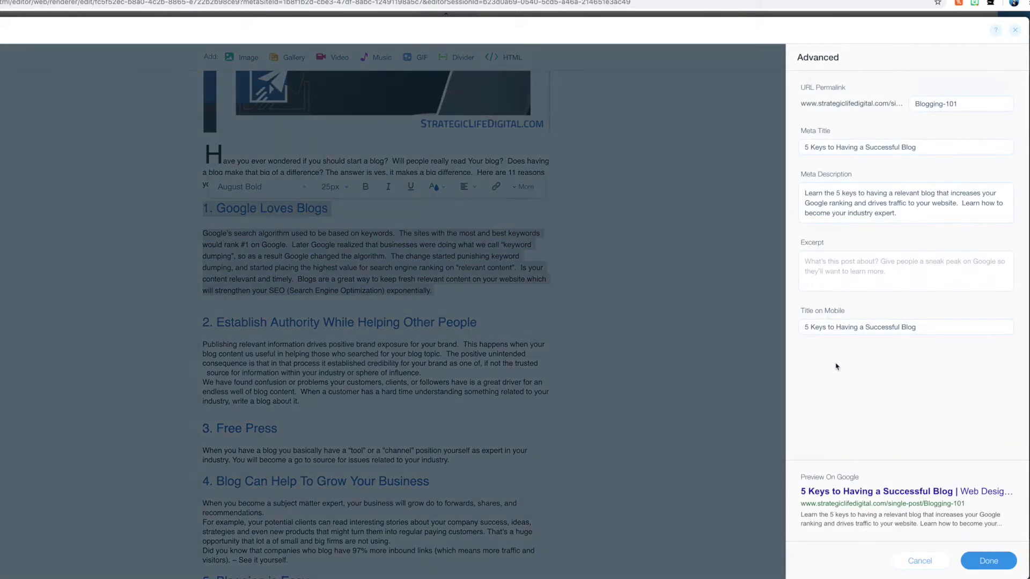
left_click(853, 273)
key("super+v")
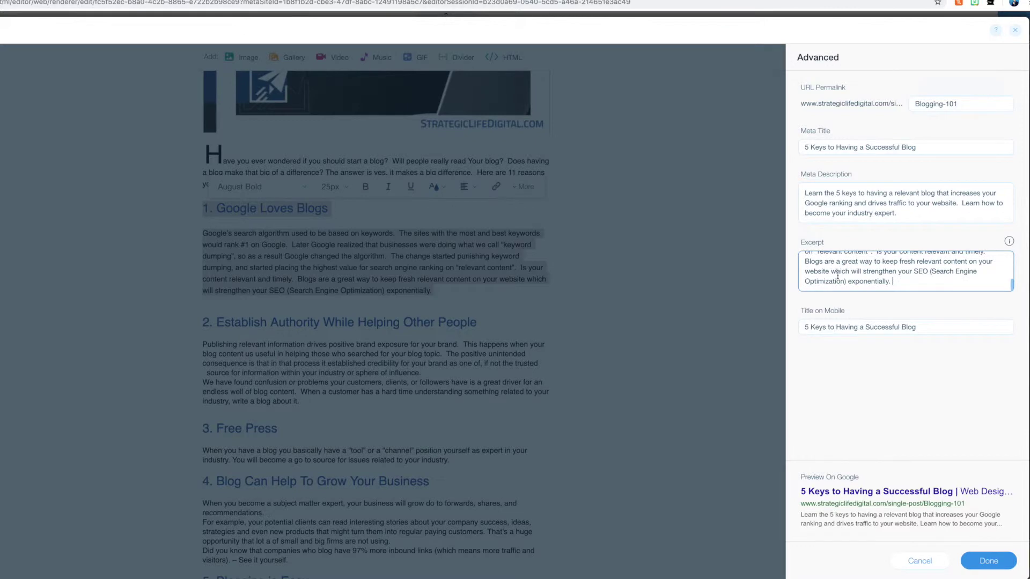
scroll(845, 270, "up", 5)
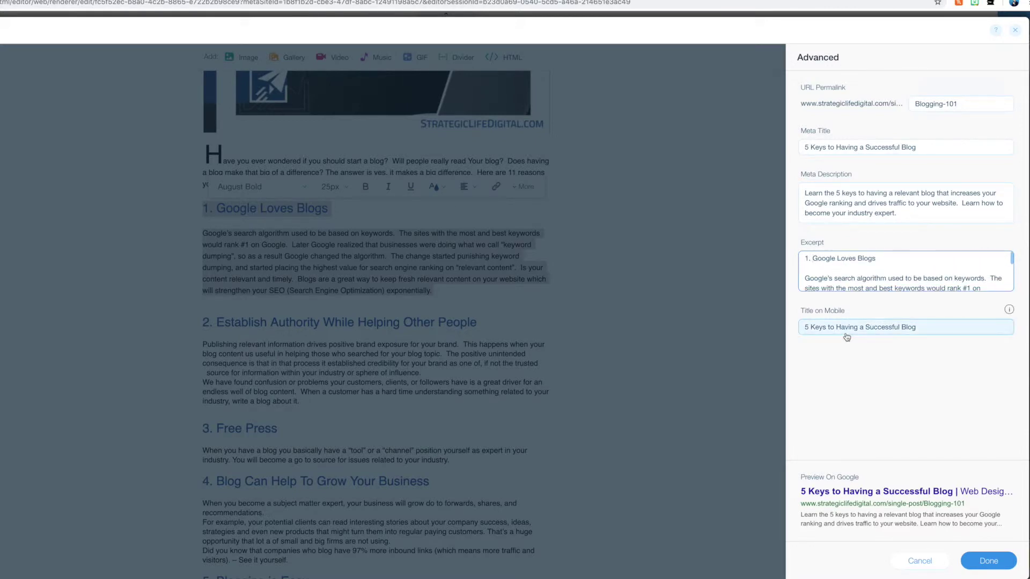
left_click(989, 560)
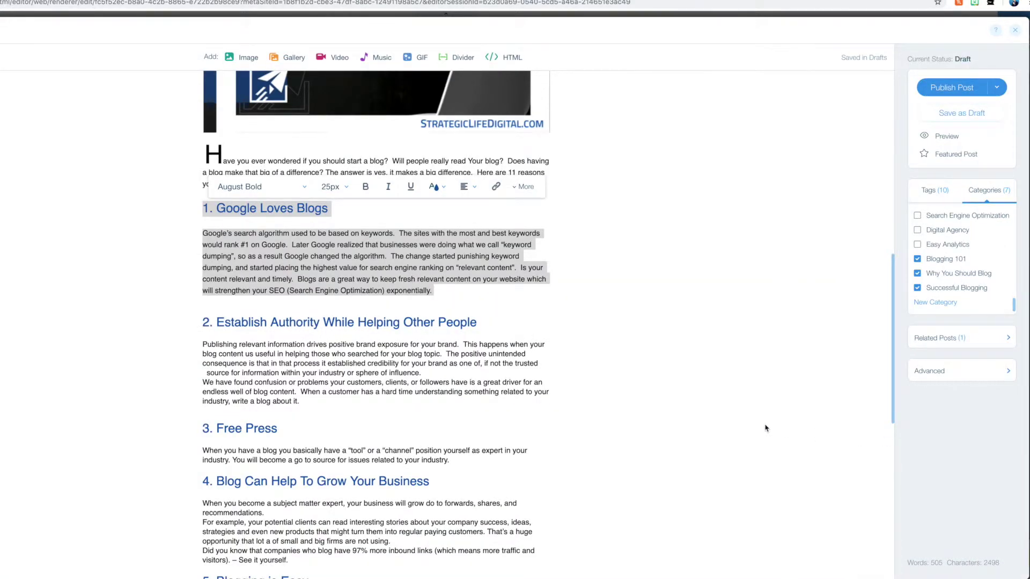
Step: Insert the "Pepperidge Farm Remembers" meme from the image library into the "Google Loves Blogs" section
left_click(544, 356)
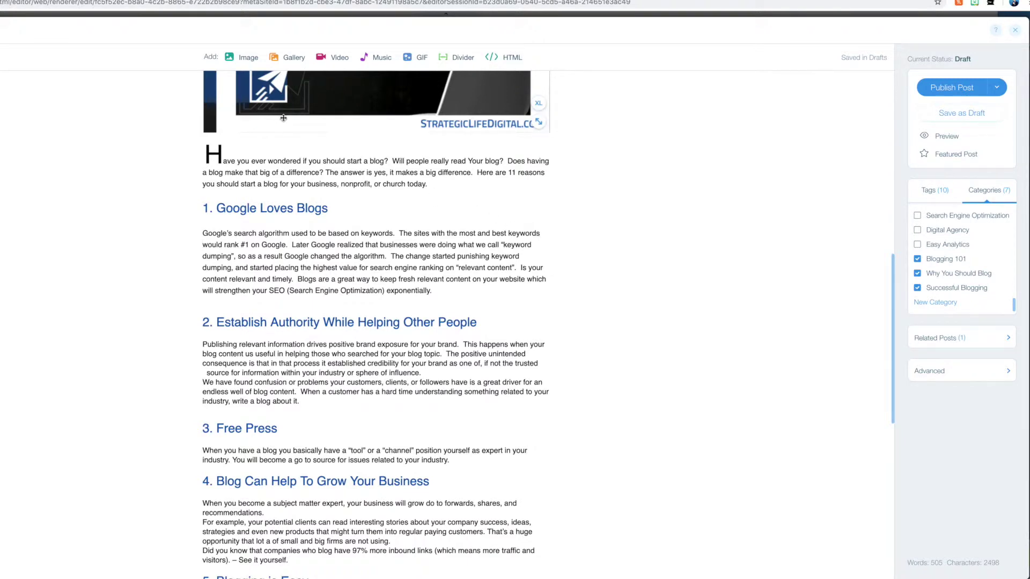
left_click(234, 58)
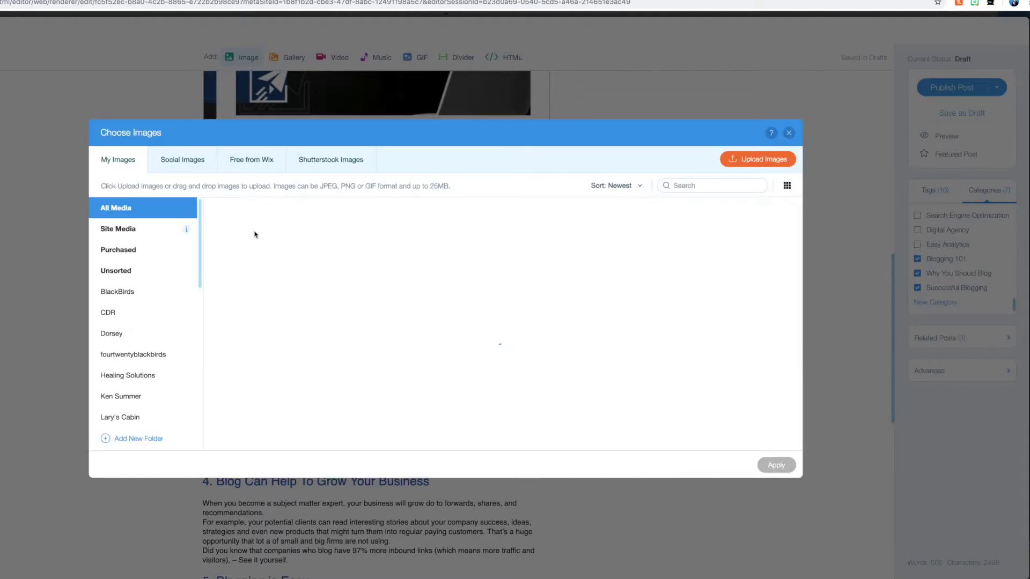
scroll(192, 268, "down", 3)
scroll(191, 269, "down", 2)
scroll(191, 269, "up", 2)
scroll(192, 269, "down", 2)
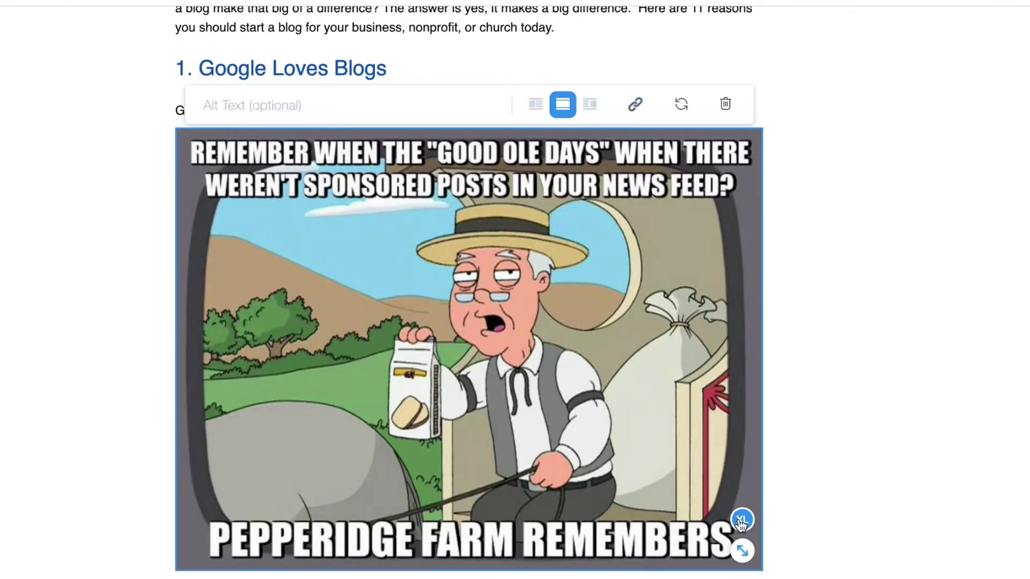
Step: Reduce the meme image to the M preset size
left_click(539, 377)
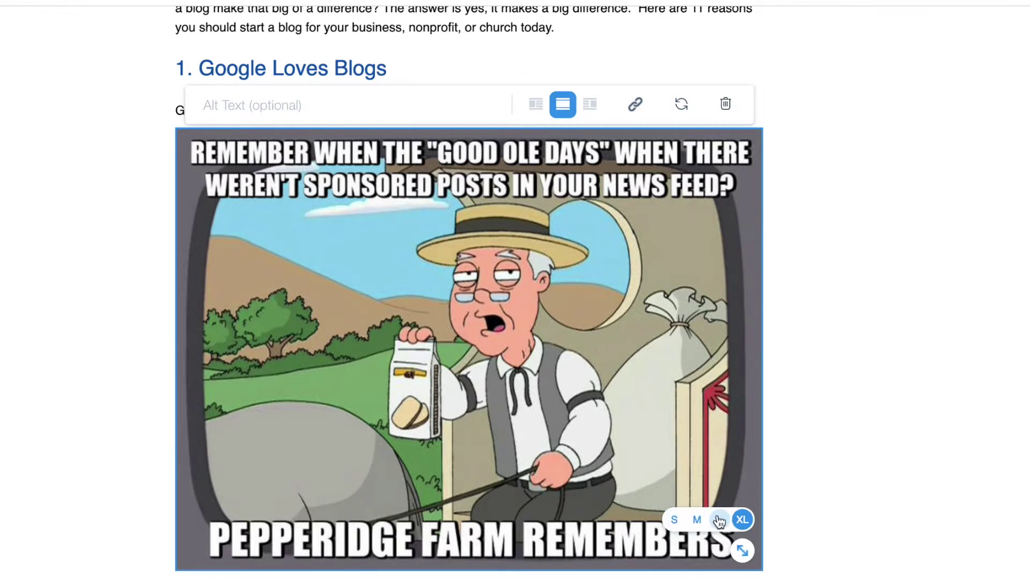
left_click(696, 521)
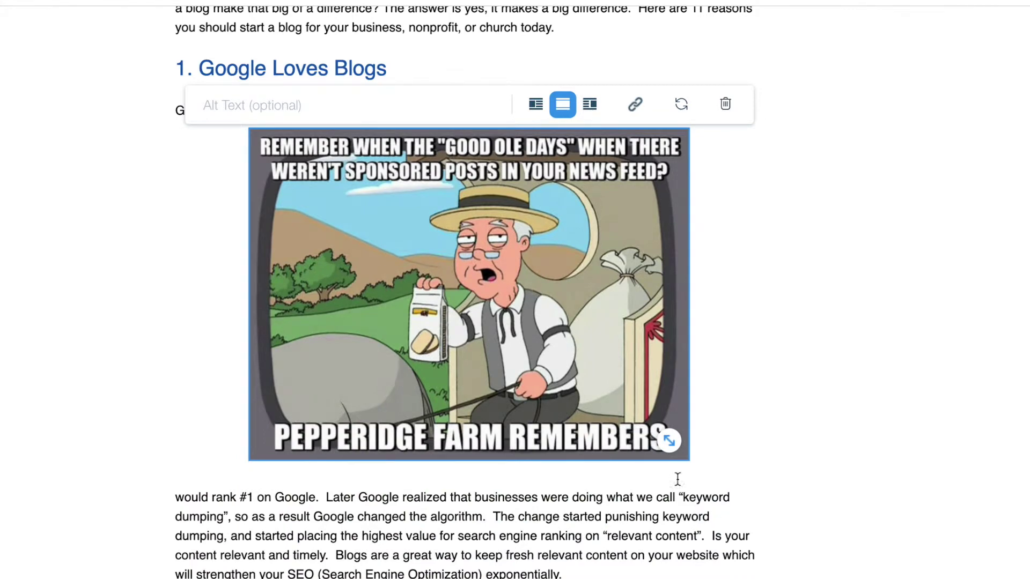
mouse_move(679, 444)
mouse_move(669, 411)
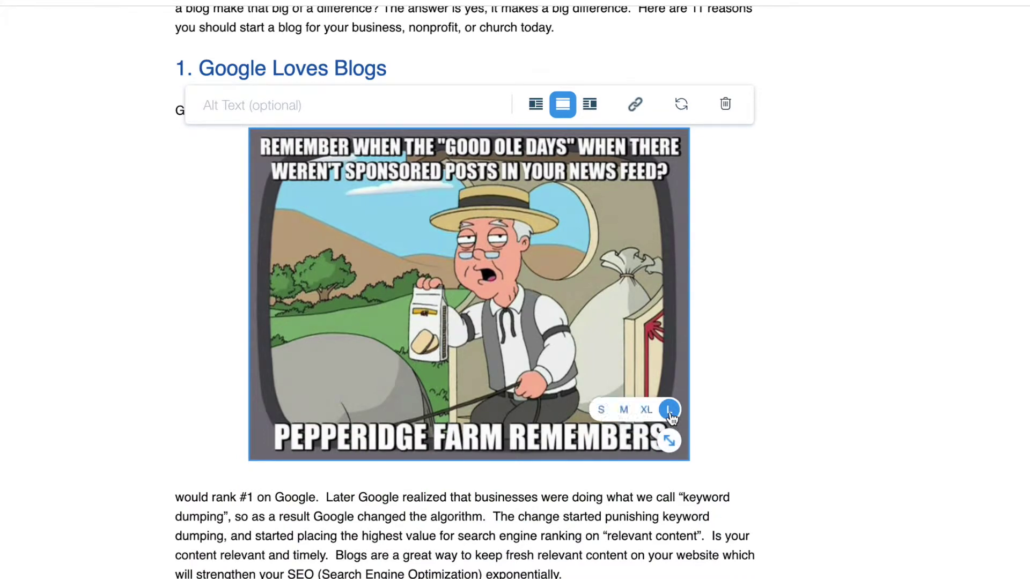
left_click(624, 411)
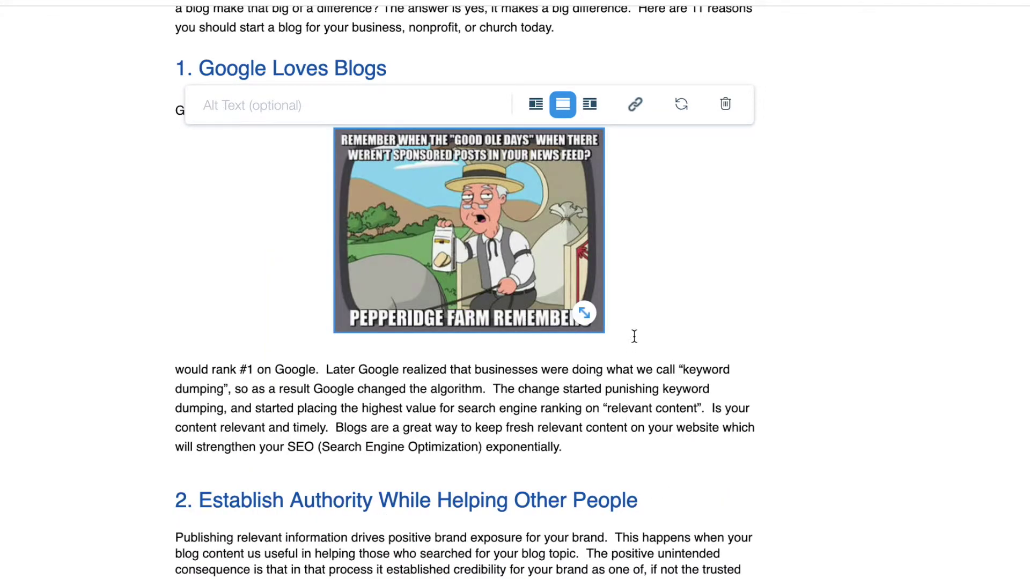
Step: Try right alignment for the meme image, settle on left alignment with text beside it, and enlarge it to about size L
left_click(589, 105)
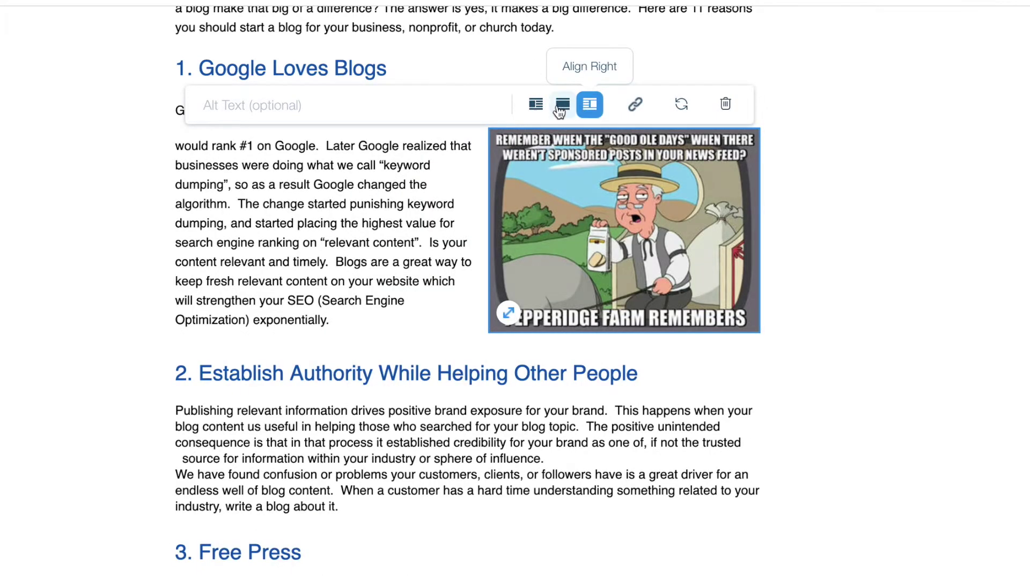
left_click(535, 106)
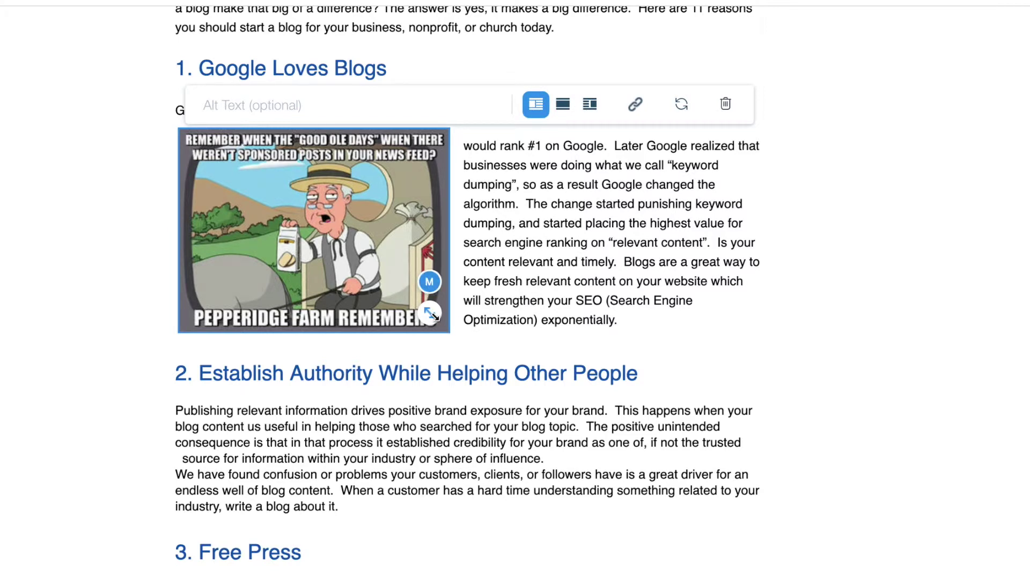
left_click_drag(433, 315, 433, 315)
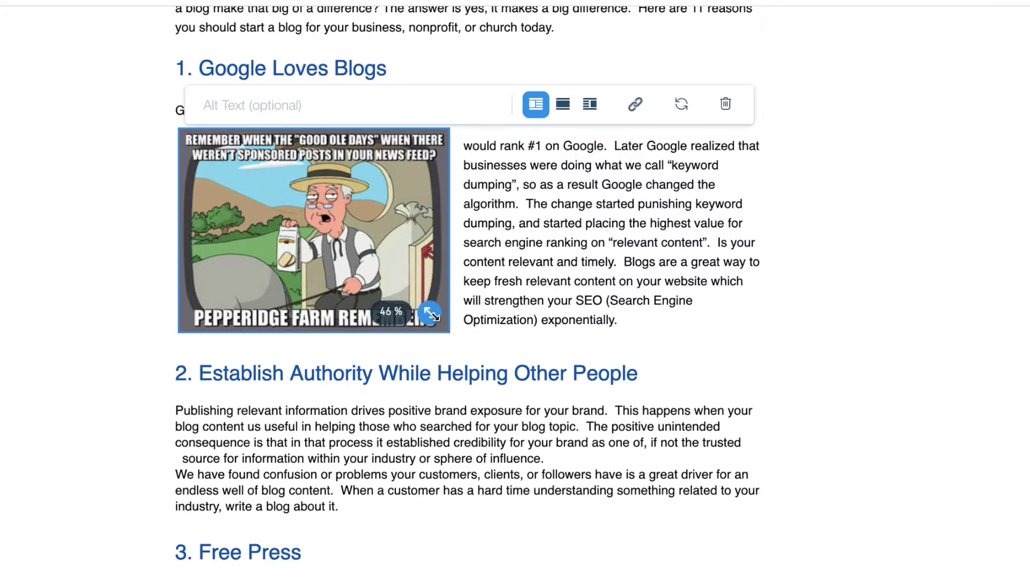
left_click_drag(432, 316, 526, 413)
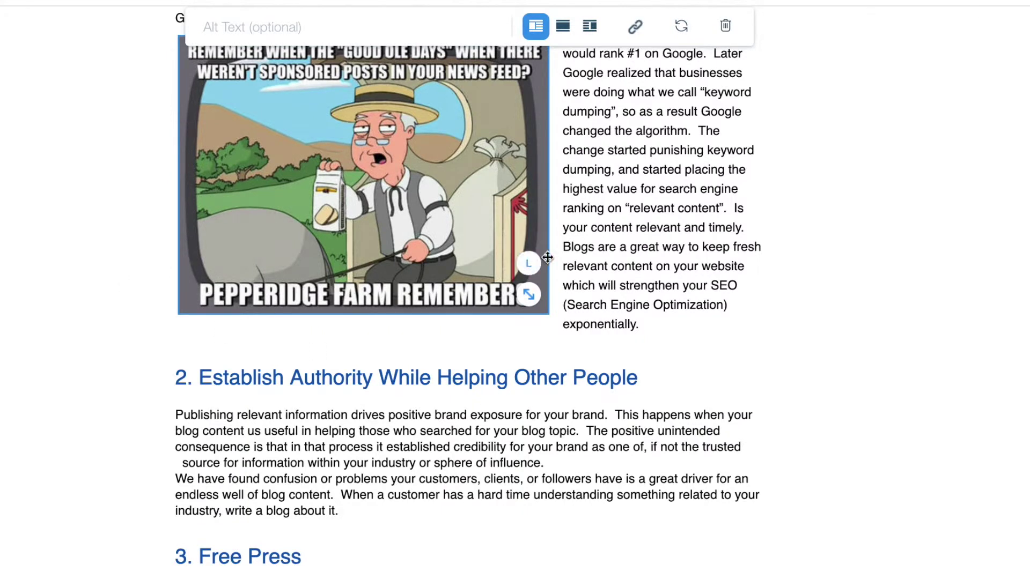
left_click_drag(647, 247, 637, 279)
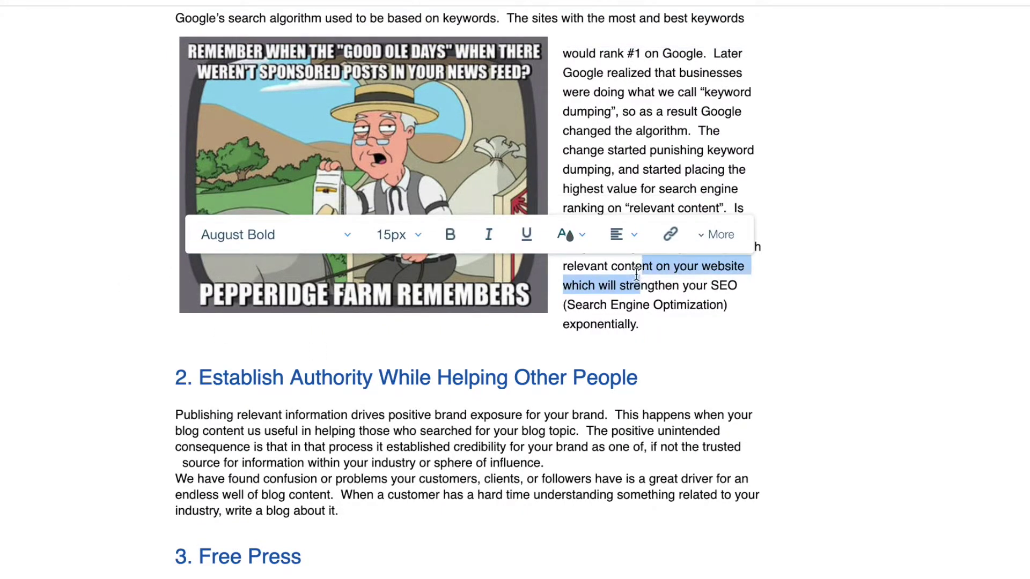
left_click(609, 143)
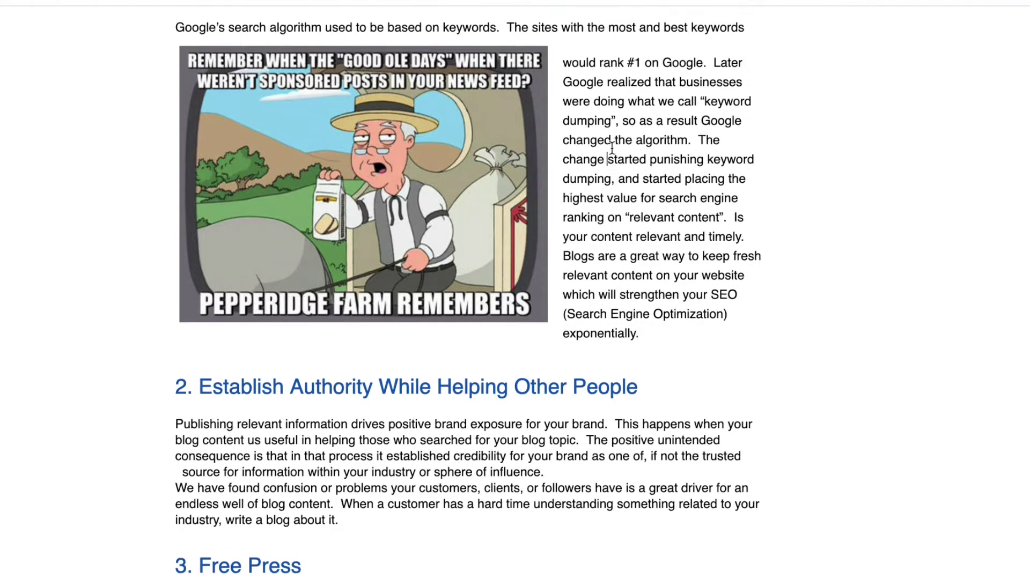
Step: Remove the extra line spacing before "would rank #1 on Google" and delete the meme image from the "Google Loves Blogs" section
scroll(610, 140, "up", 4)
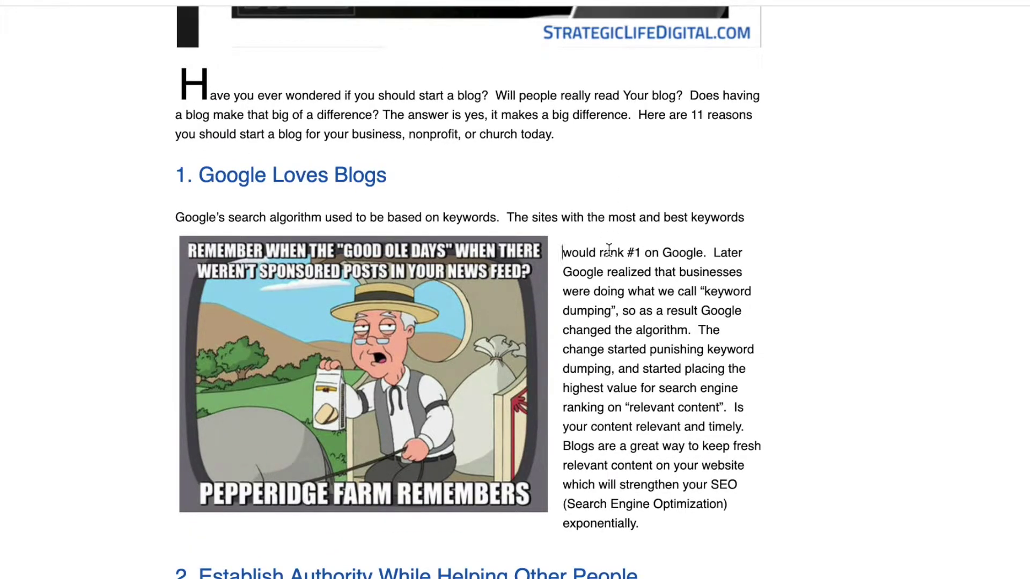
key("BackSpace")
key("BackSpace")
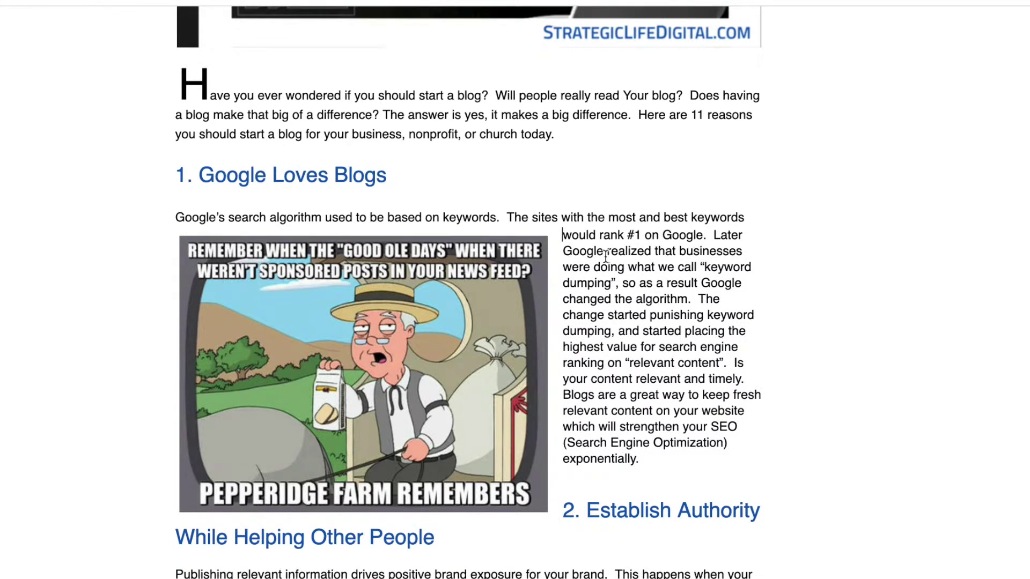
left_click(497, 314)
key("BackSpace")
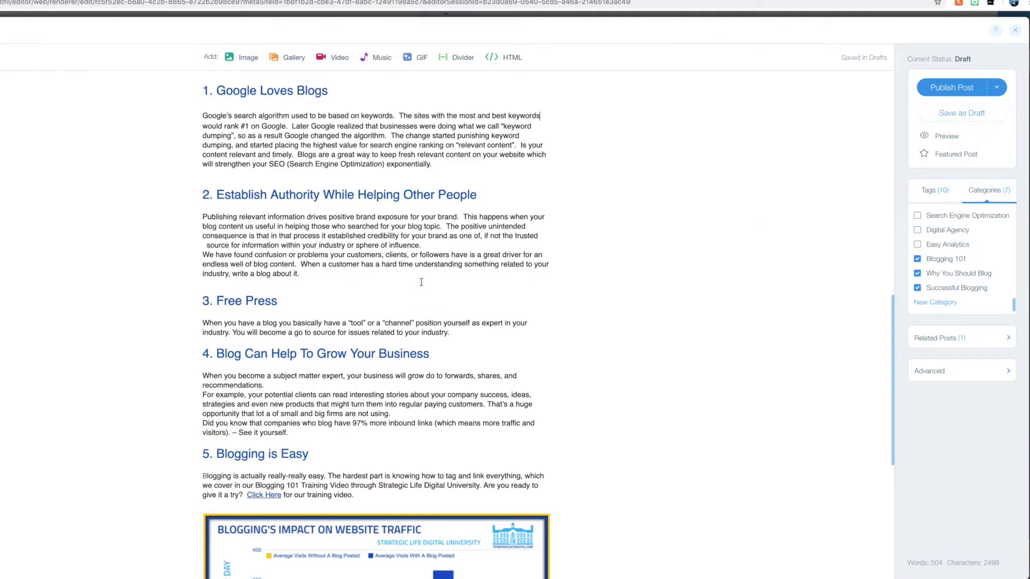
Step: Publish the "5 Keys to Having a Successful Blog" post
scroll(421, 282, "down", 4)
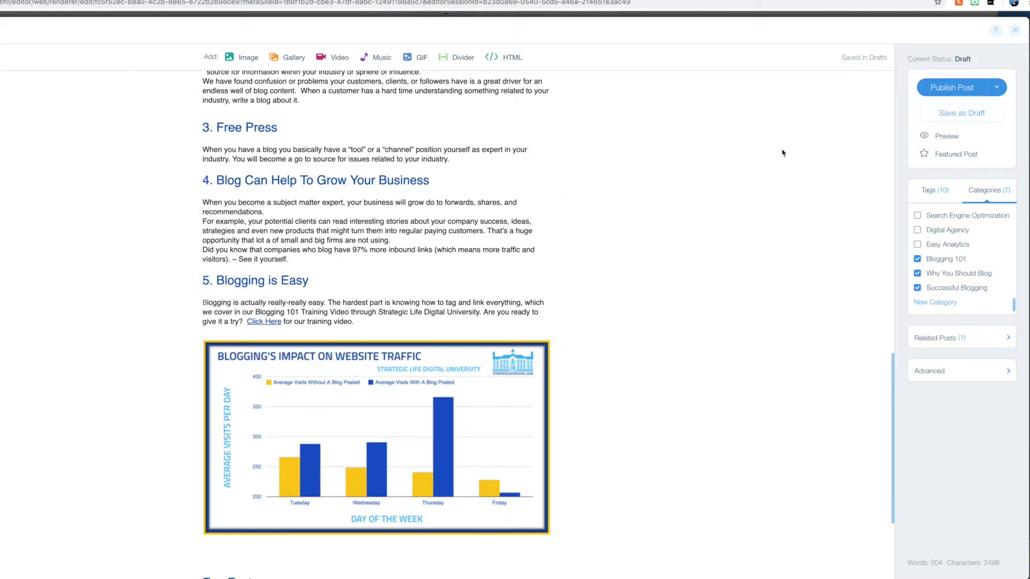
left_click(962, 88)
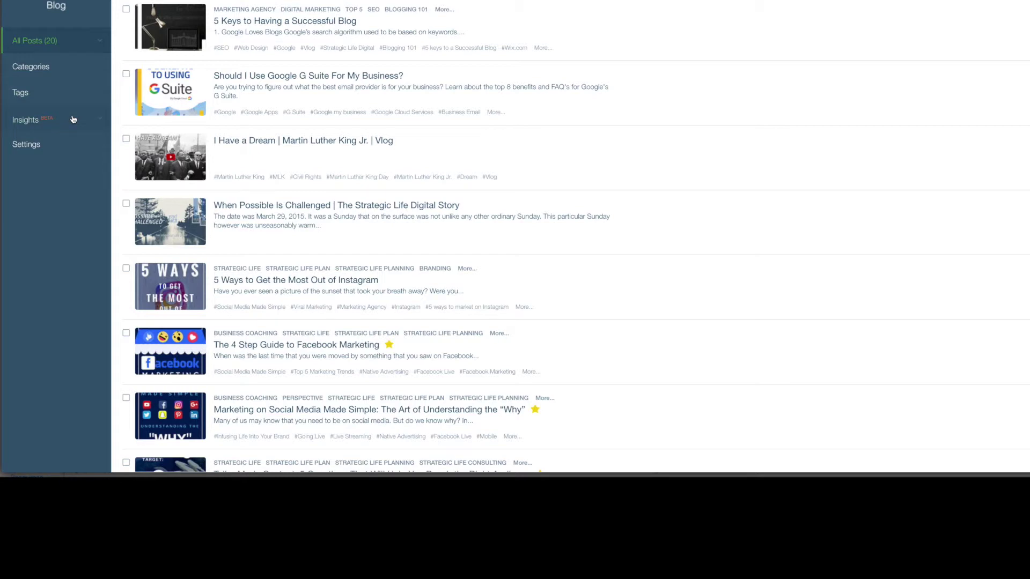
Step: Open the blog settings and examine how the post reads on mobile in the Google AMP preview, down to the "Free Press" section
left_click(75, 142)
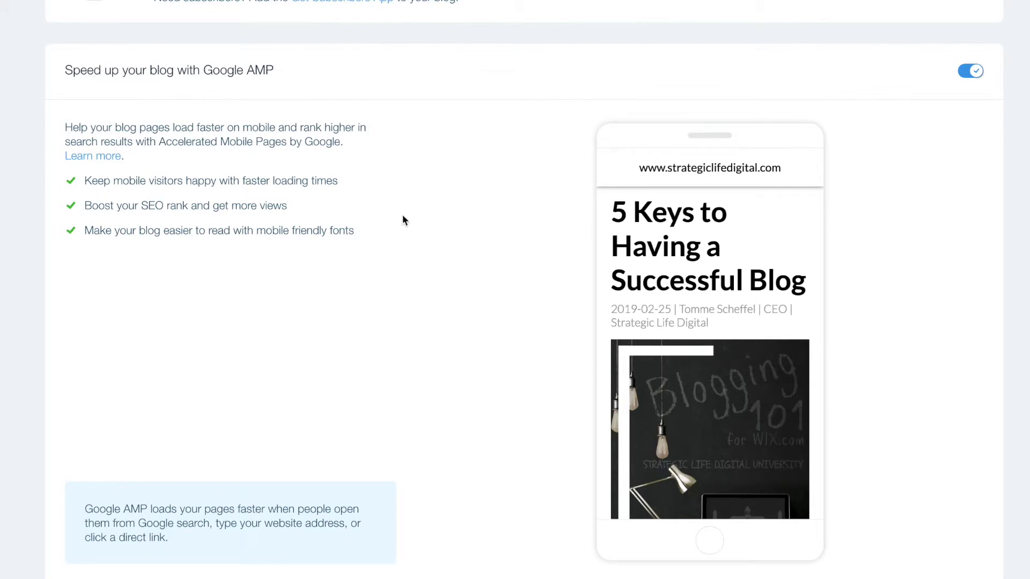
scroll(684, 244, "down", 2)
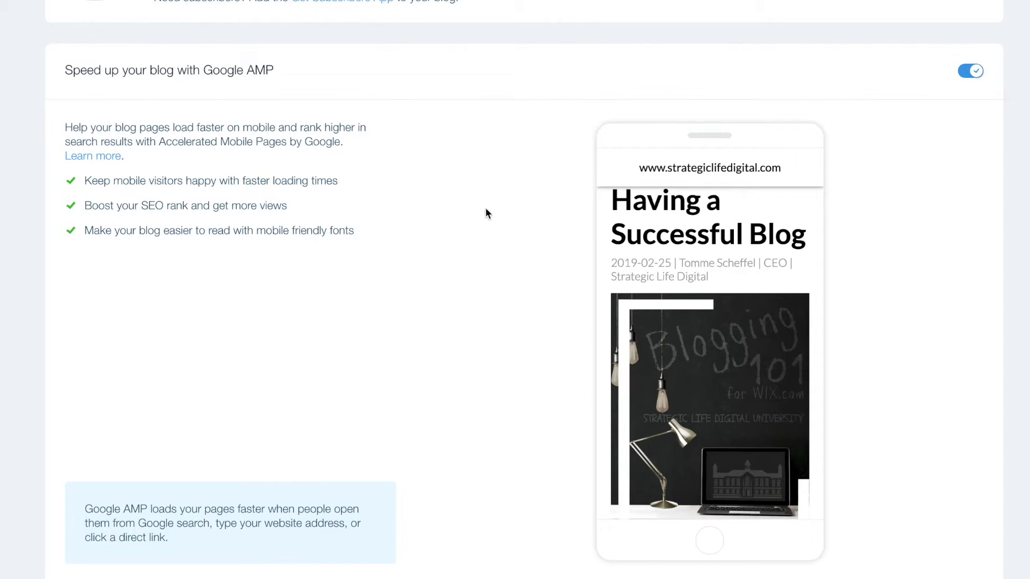
scroll(683, 249, "down", 9)
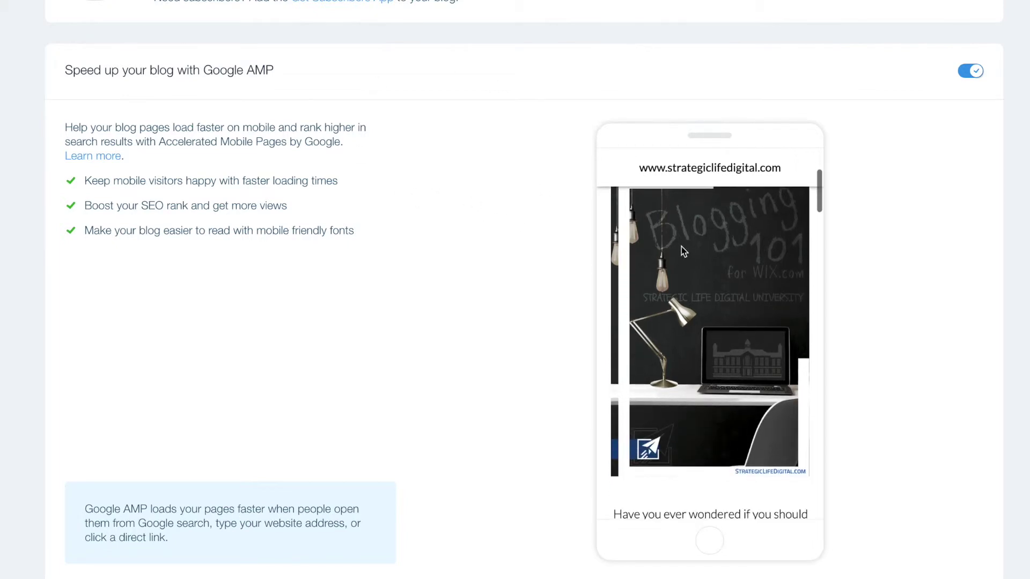
scroll(683, 250, "down", 6)
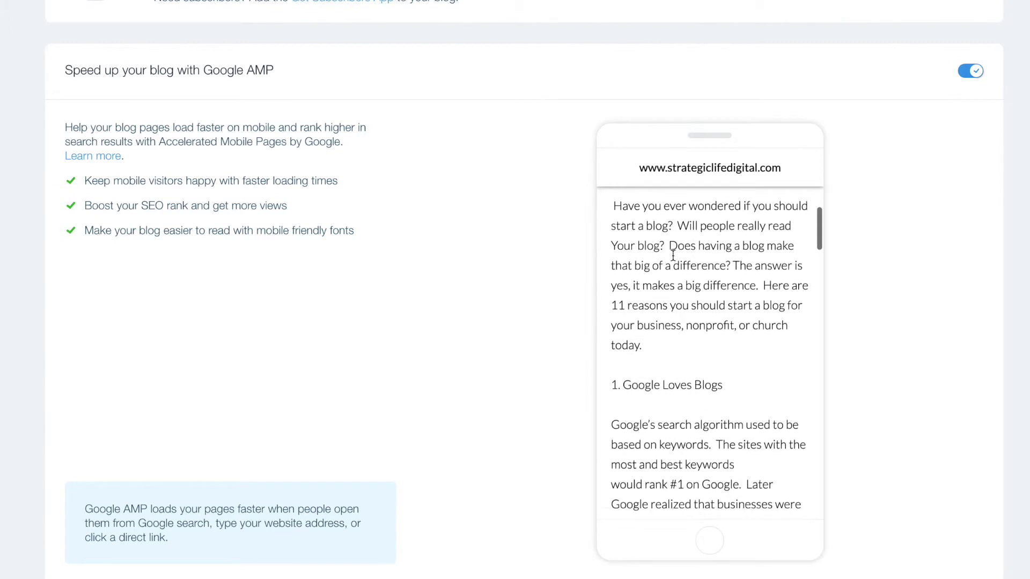
scroll(673, 254, "down", 10)
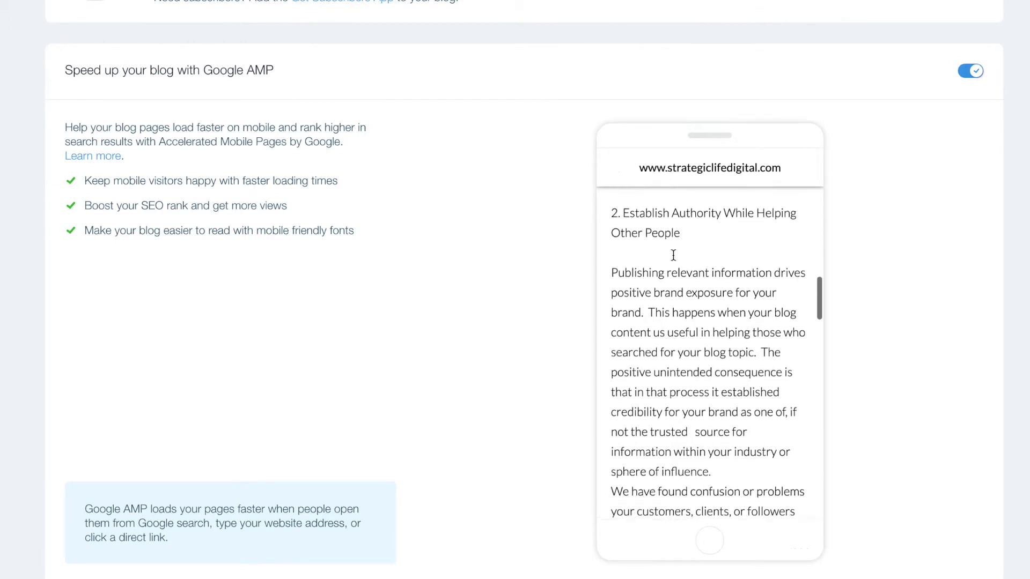
scroll(673, 256, "down", 1)
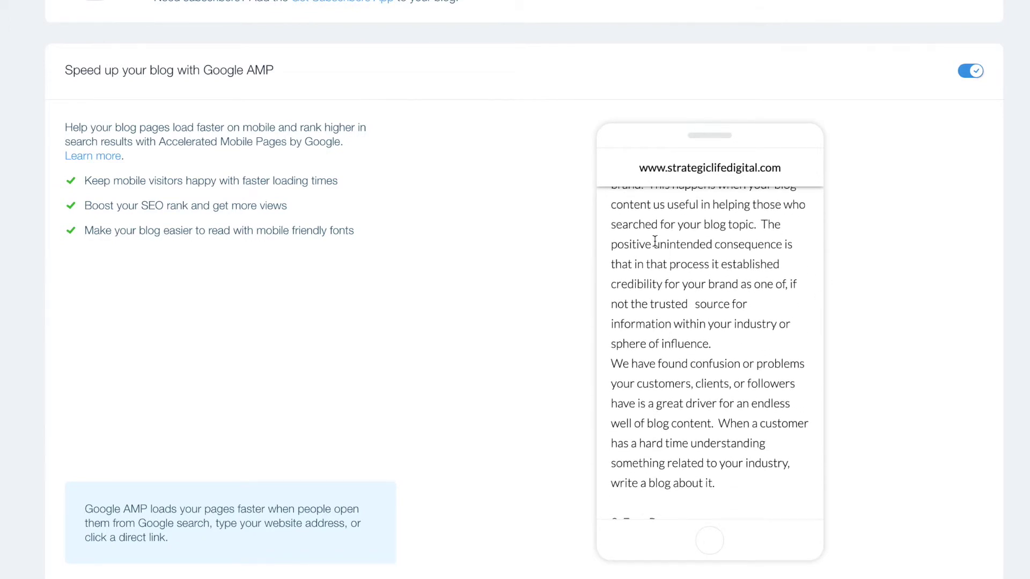
scroll(655, 242, "down", 3)
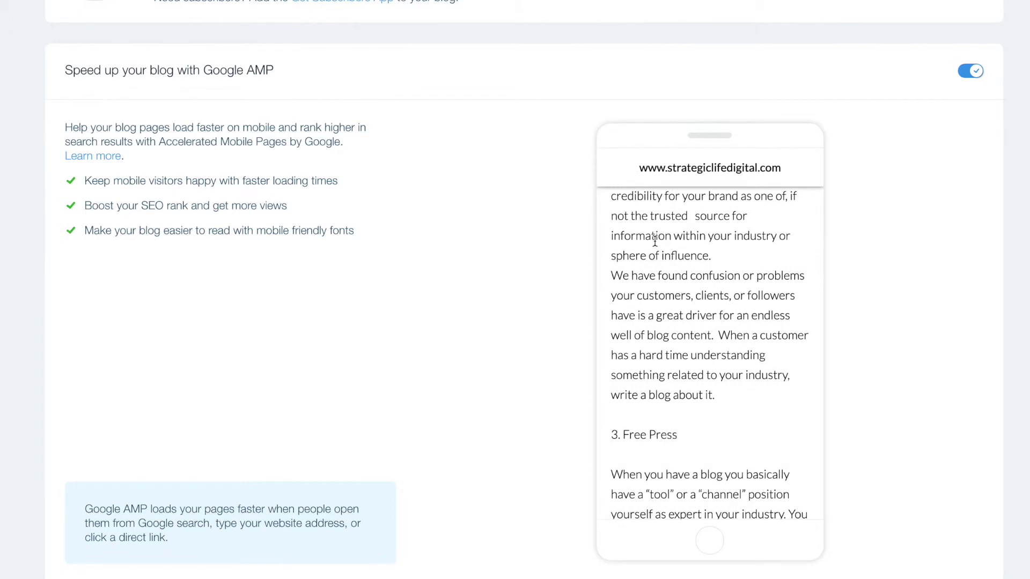